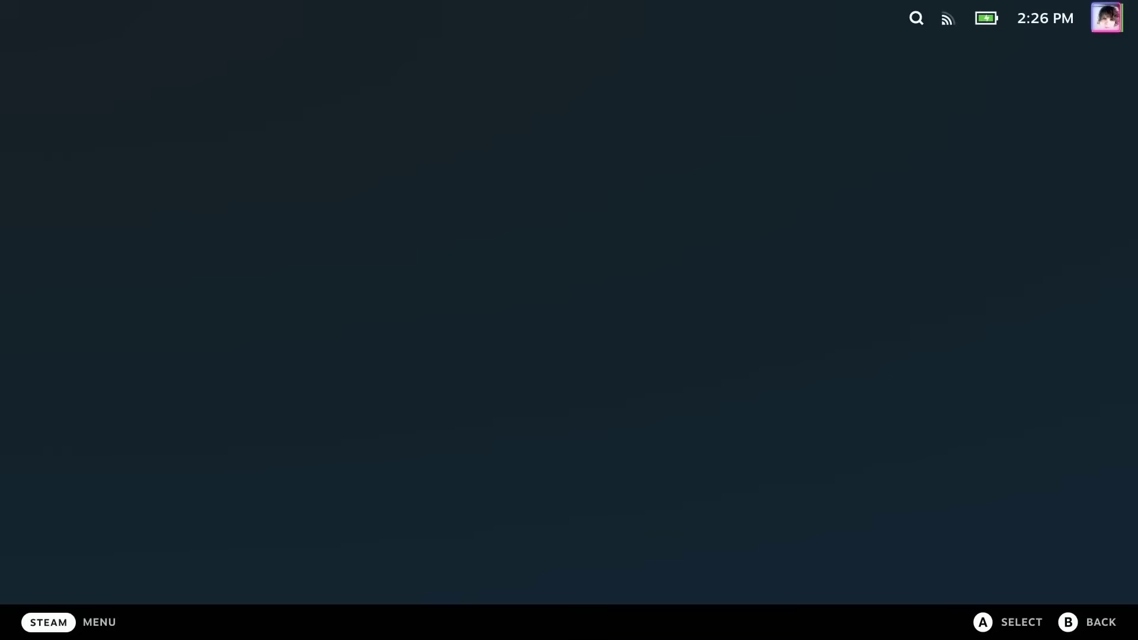
Leave the game page and switch the Steam Deck from Gaming Mode to the desktop.
key(Escape)
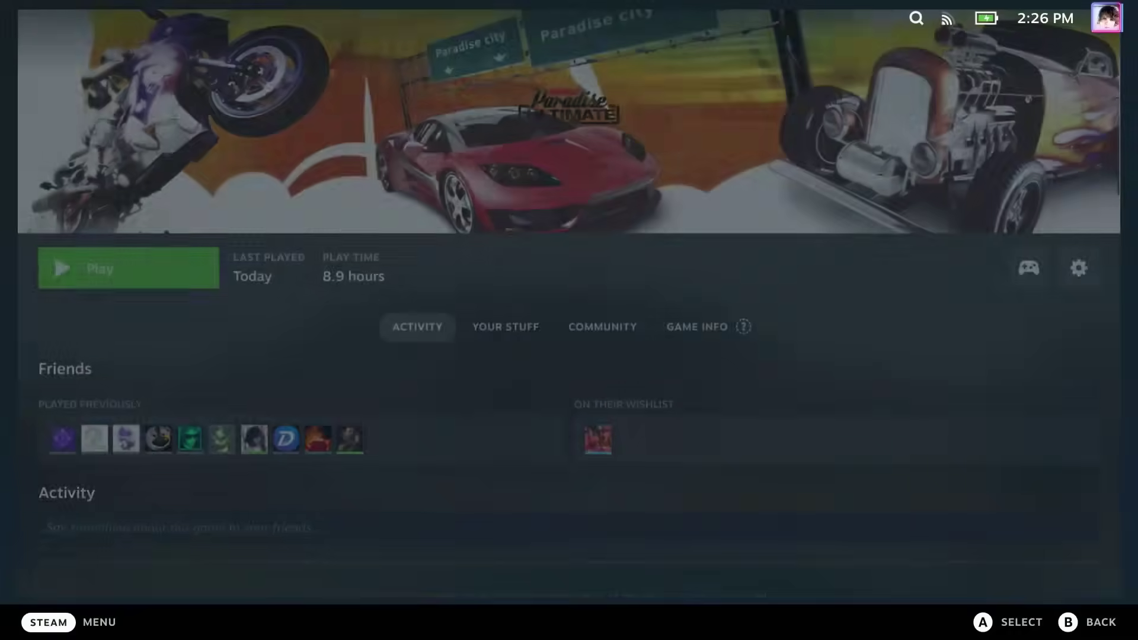
key(ctrl+1)
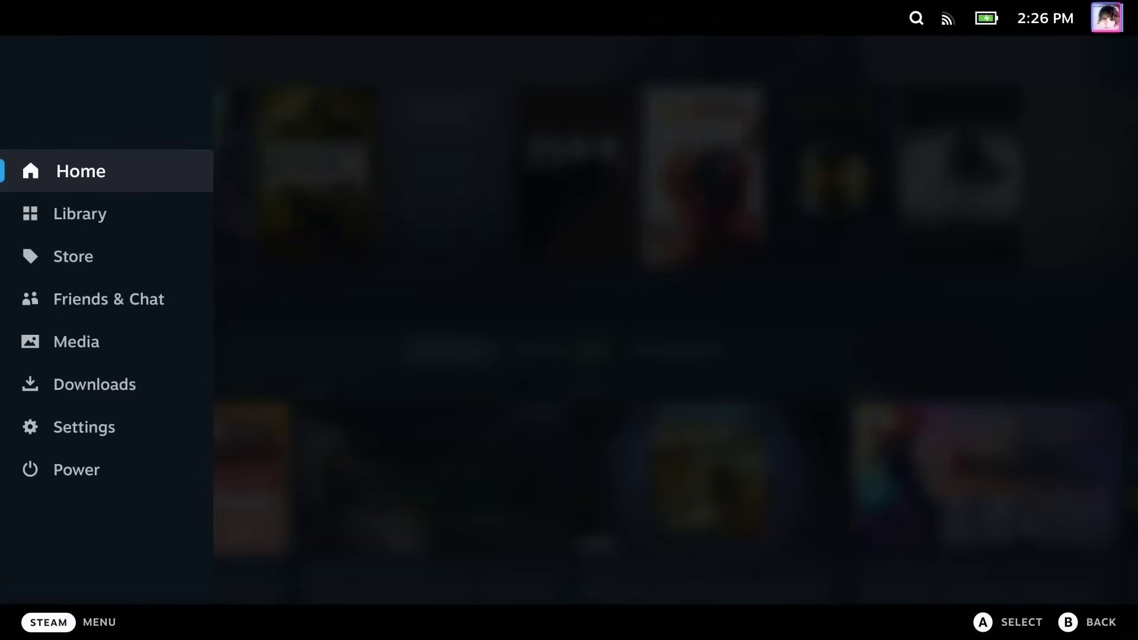
key(Down)
key(Down)
key(Down)
key(Down)
key(Down)
key(Down)
key(Down)
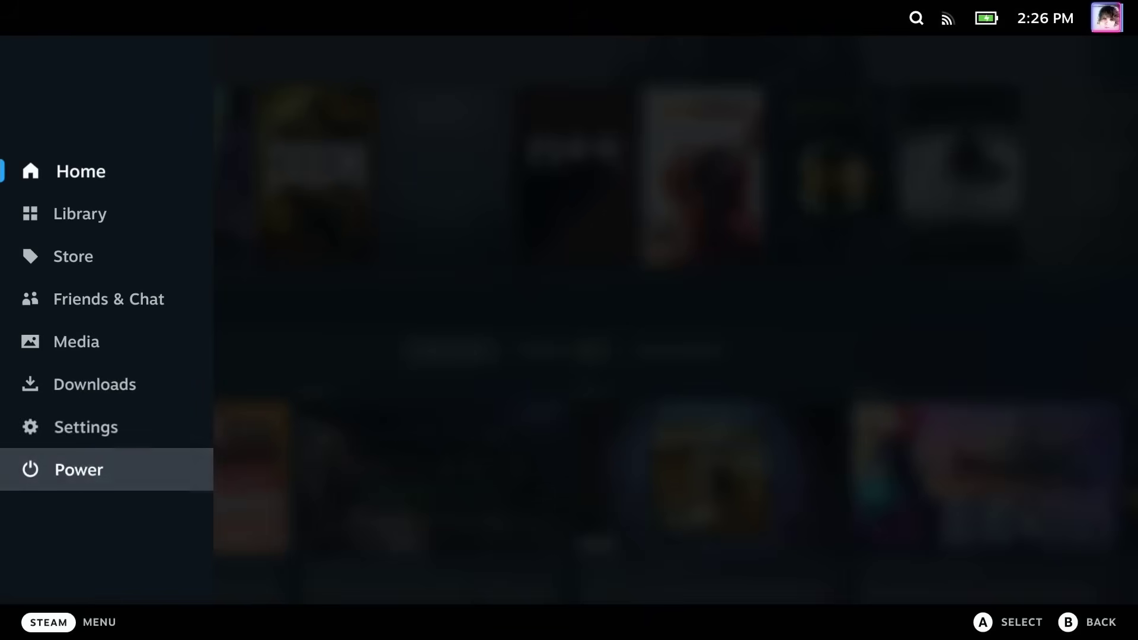
key(Return)
key(Down)
key(Down)
key(Down)
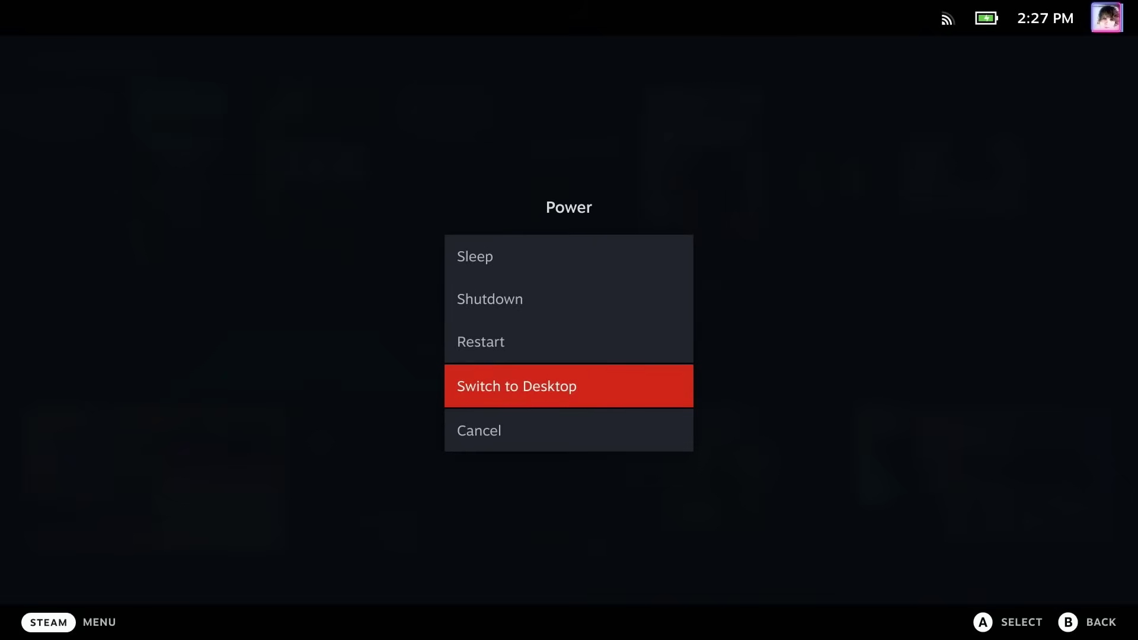
key(Return)
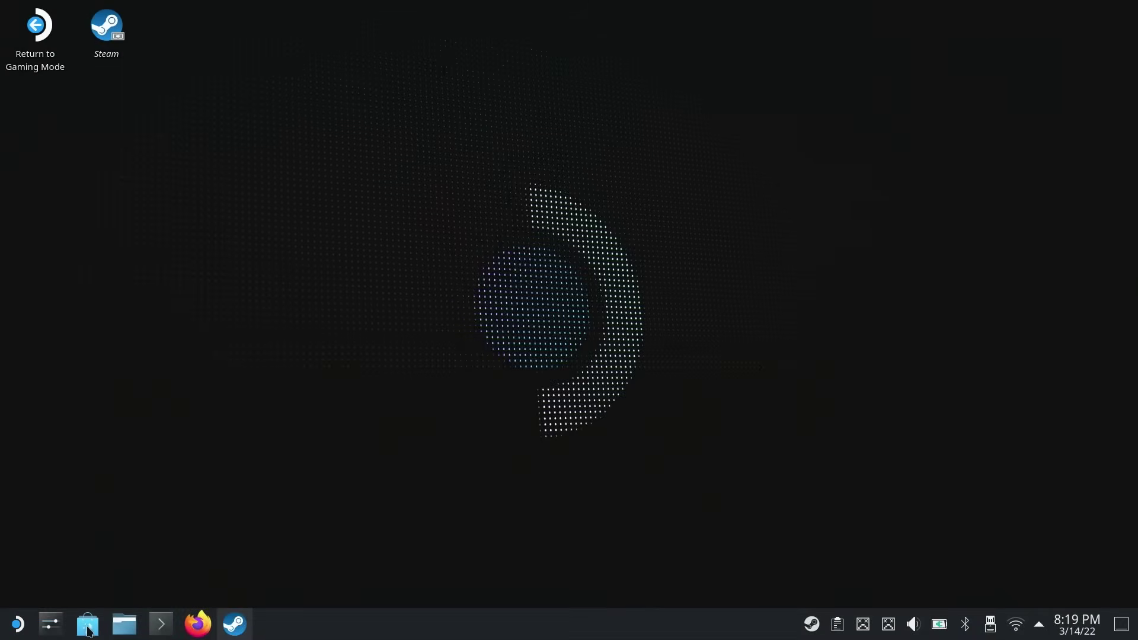
Switch to the Discover software store, search for polymc and open the PolyMC entry.
click(88, 632)
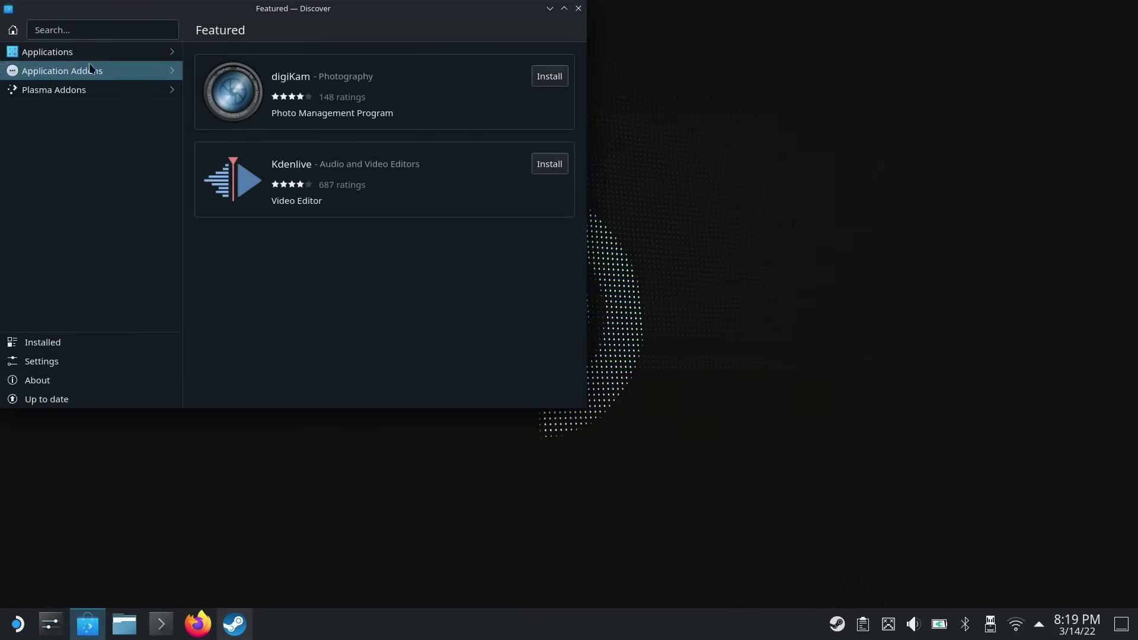
click(102, 29)
text(pol)
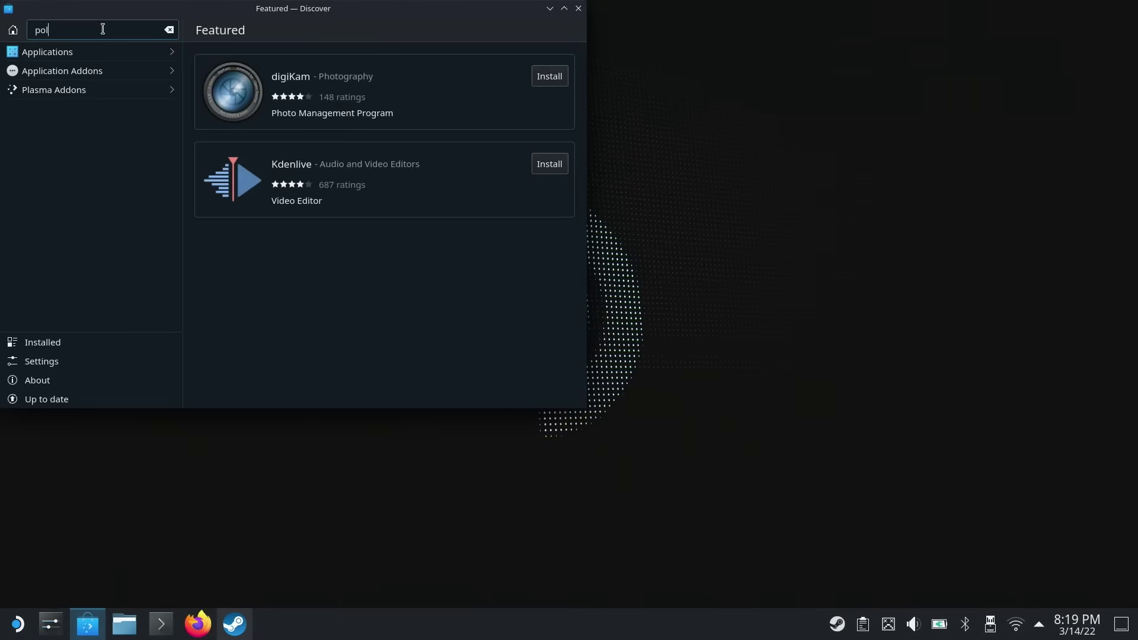
text(um)
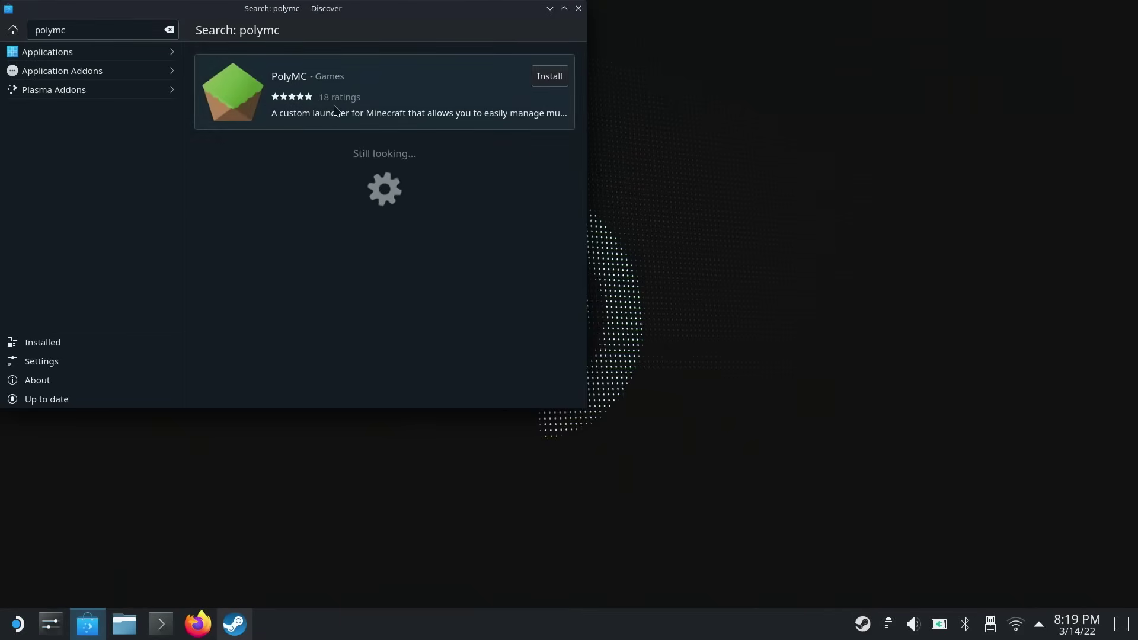
click(385, 117)
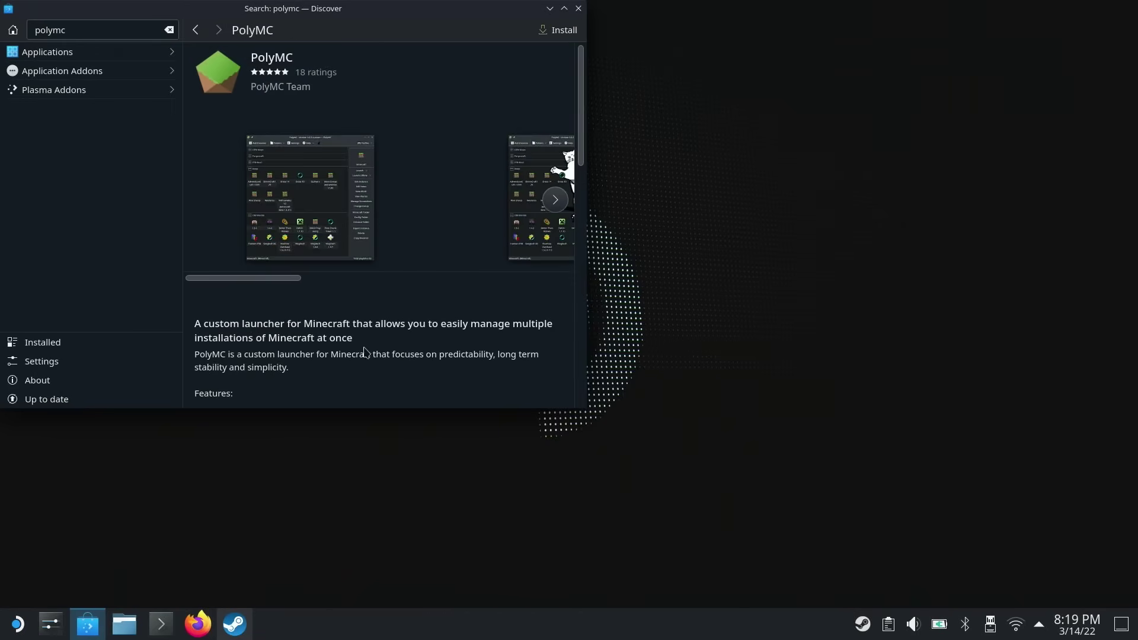
Review the PolyMC description and feature list, and install the launcher.
drag(280, 279, 483, 279)
scroll(247, 295, down, 3)
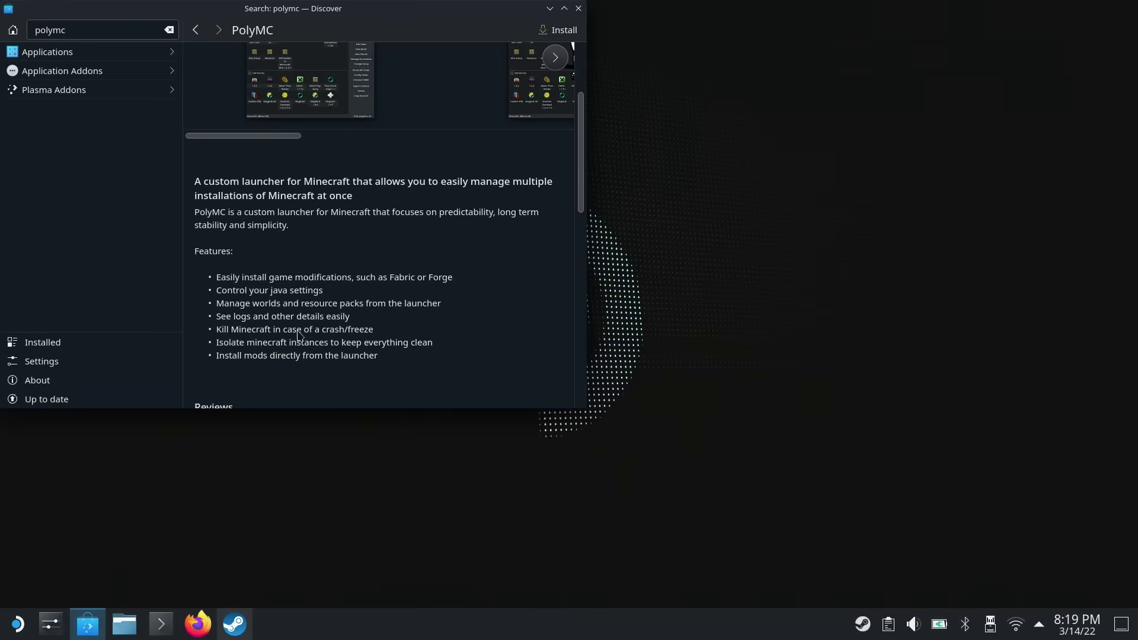
scroll(466, 296, up, 3)
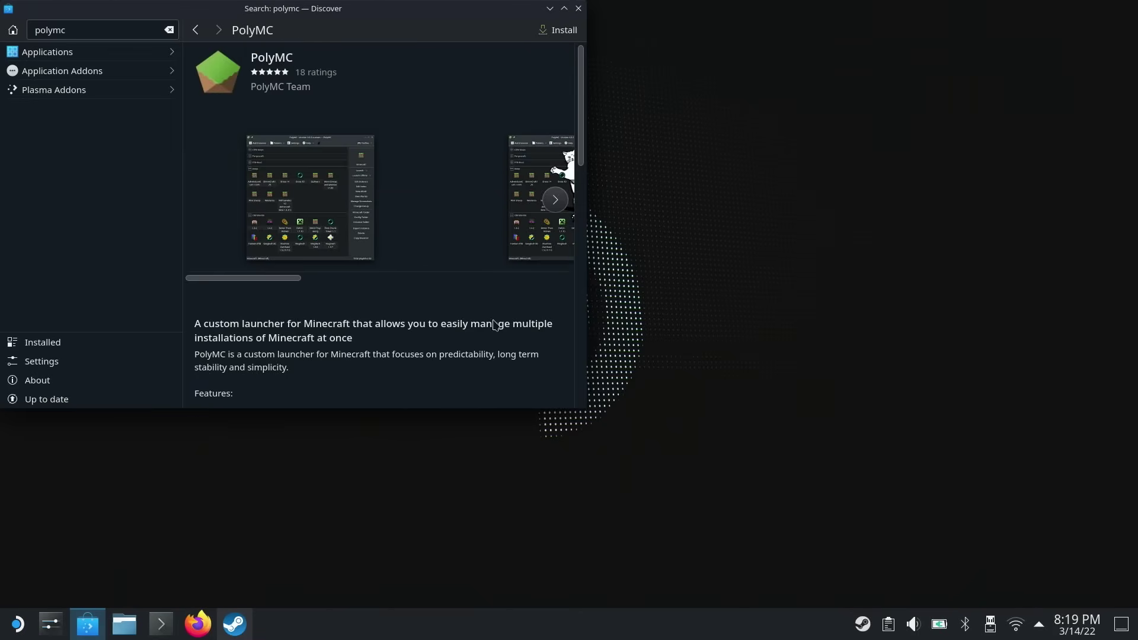
click(570, 28)
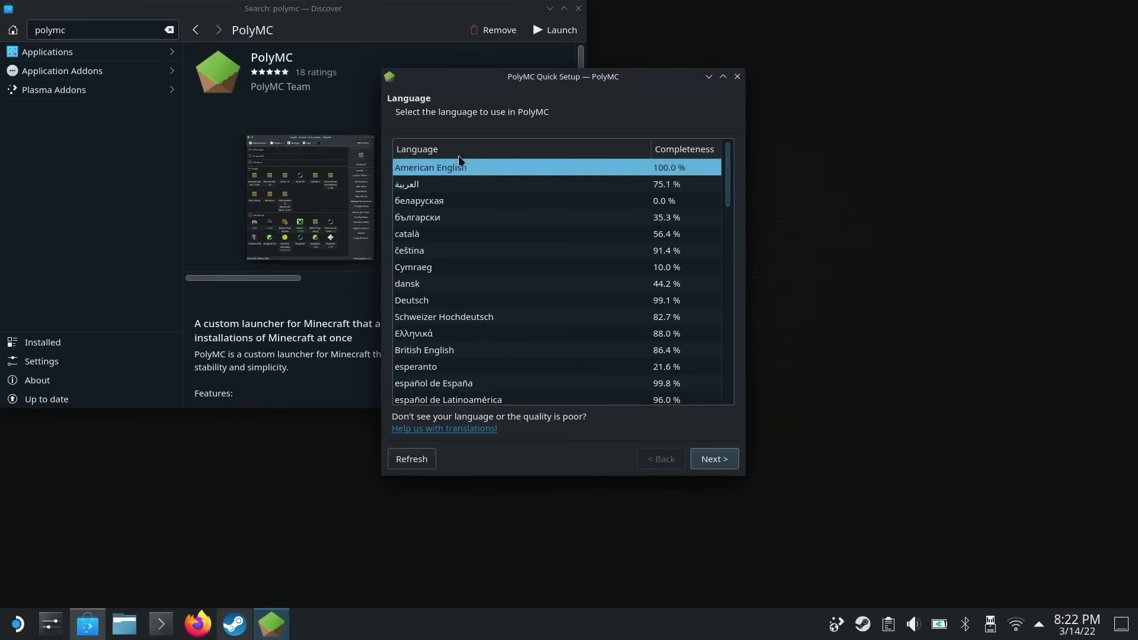
Complete the PolyMC quick setup with American English, Java 17.0.1, and 512 MiB minimum and 4096 MiB maximum memory.
scroll(475, 355, down, 7)
scroll(516, 314, up, 7)
key(Return)
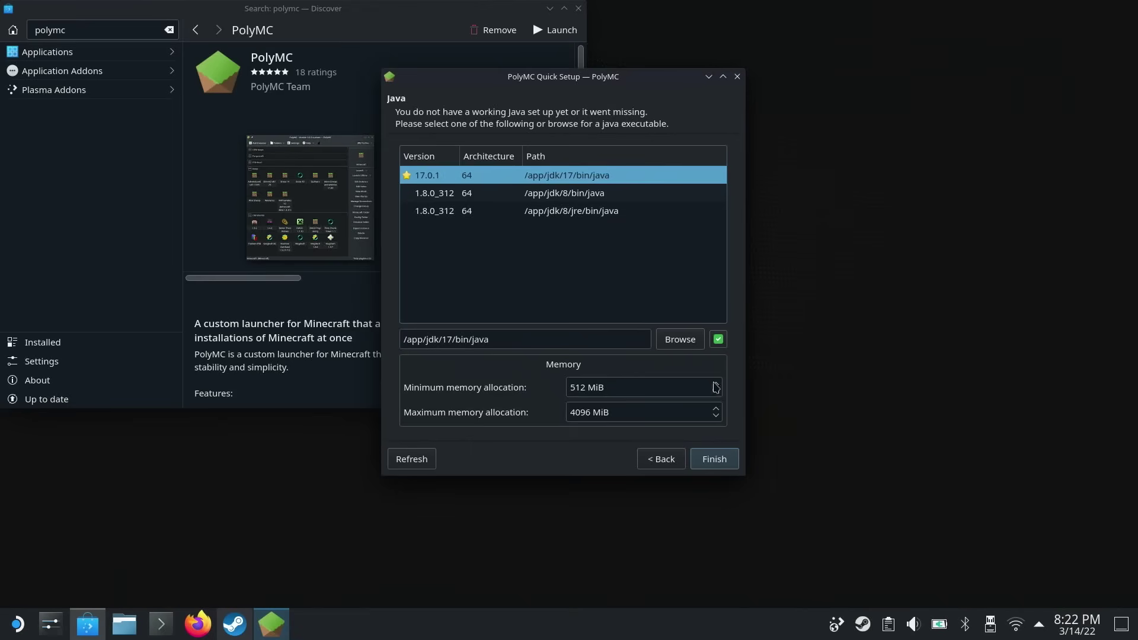
click(714, 459)
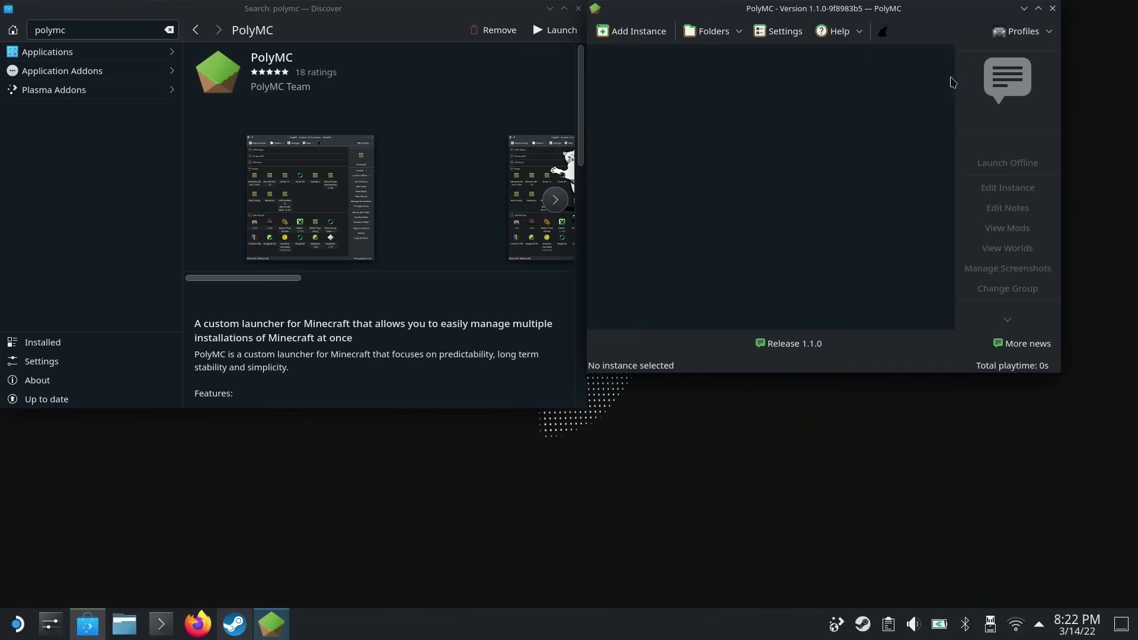
click(1041, 37)
click(847, 86)
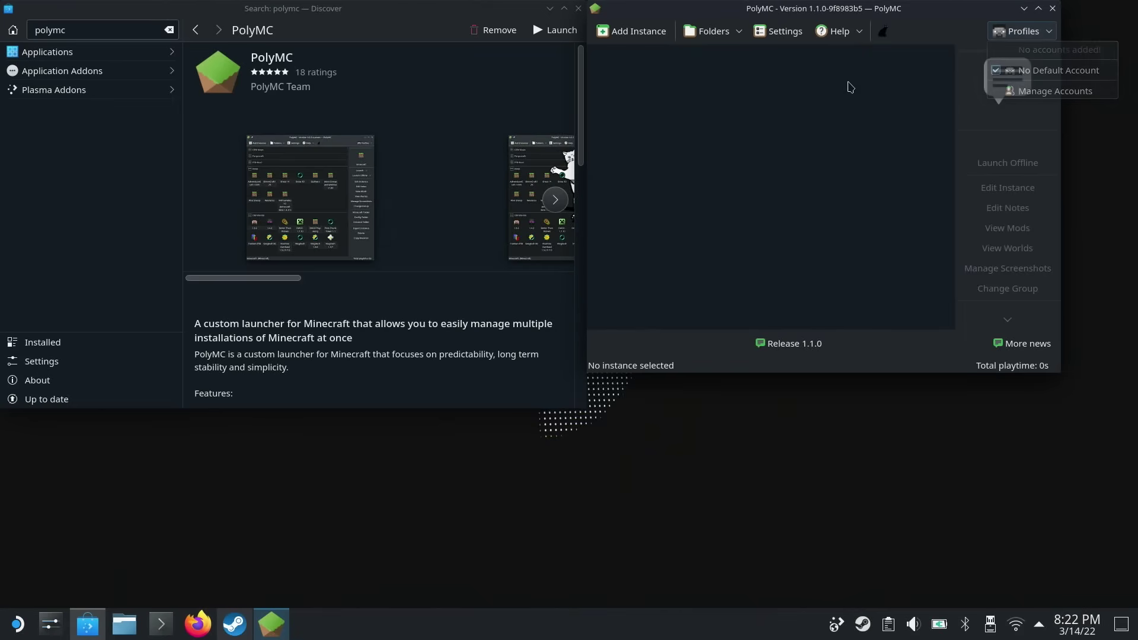
Create a new Vanilla instance with Minecraft release 1.18.2, keeping the default name and no group.
click(632, 31)
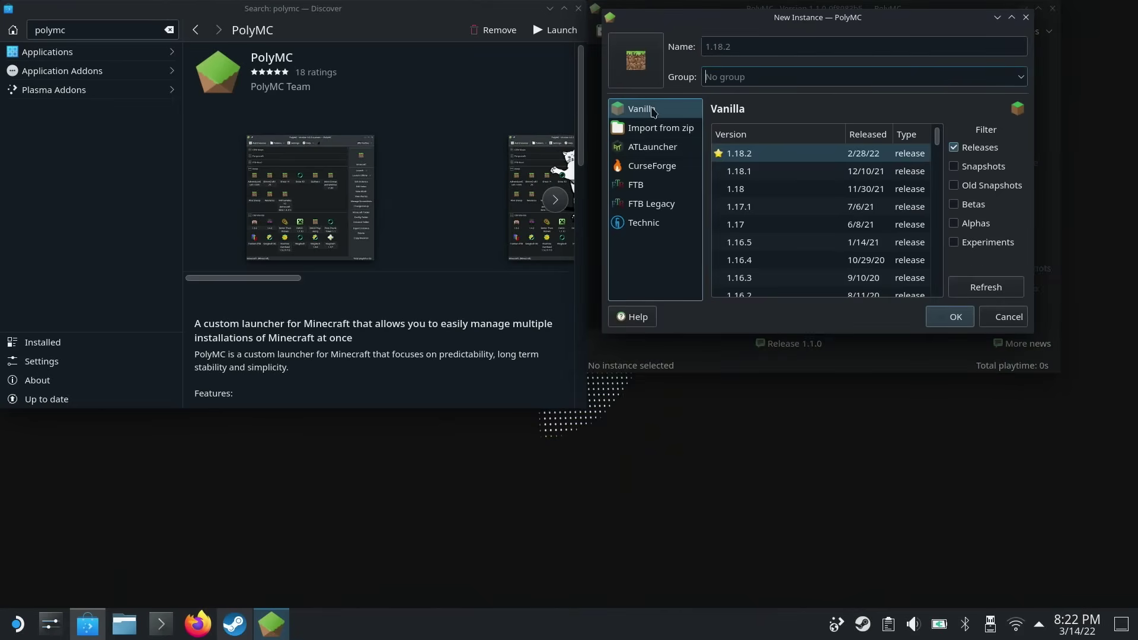
click(636, 184)
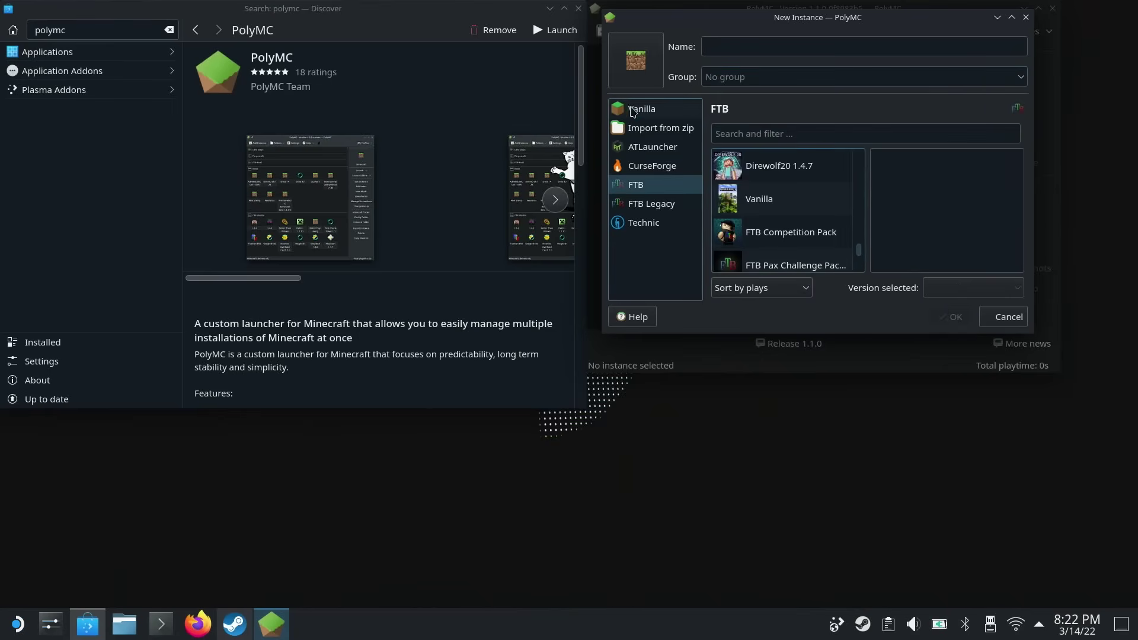
click(641, 110)
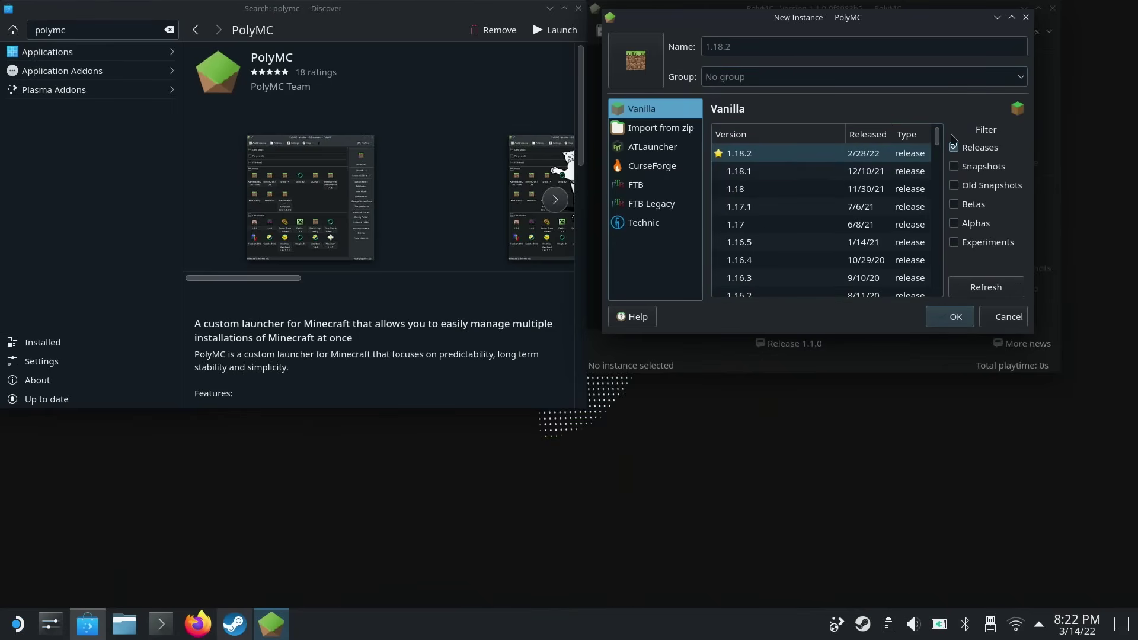
drag(939, 138, 942, 304)
scroll(830, 237, up, 15)
click(744, 154)
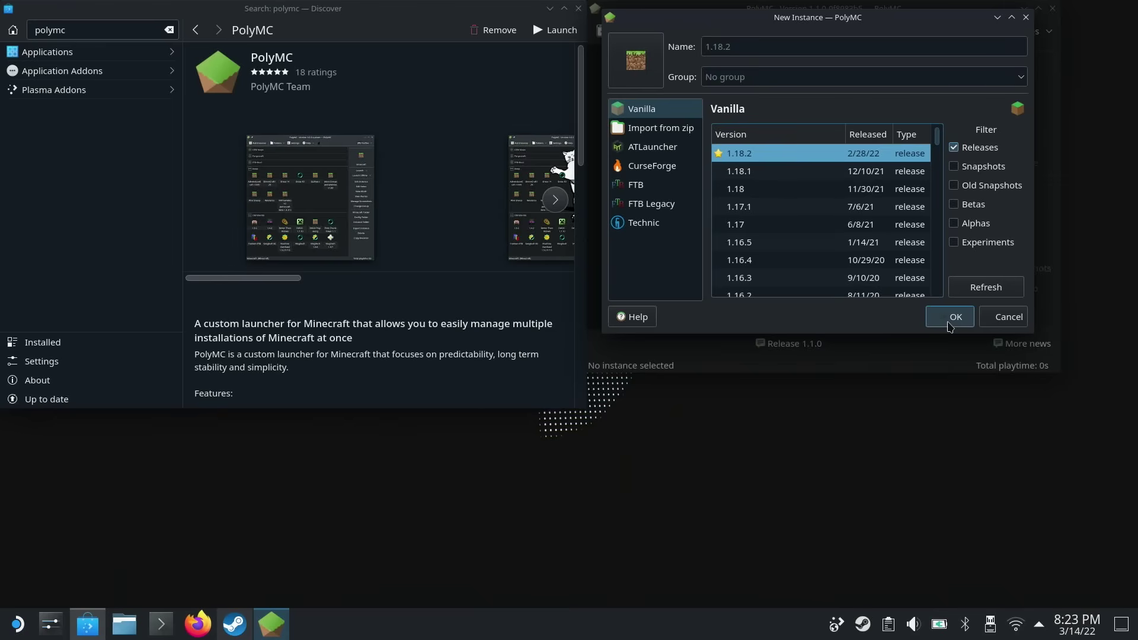
click(760, 46)
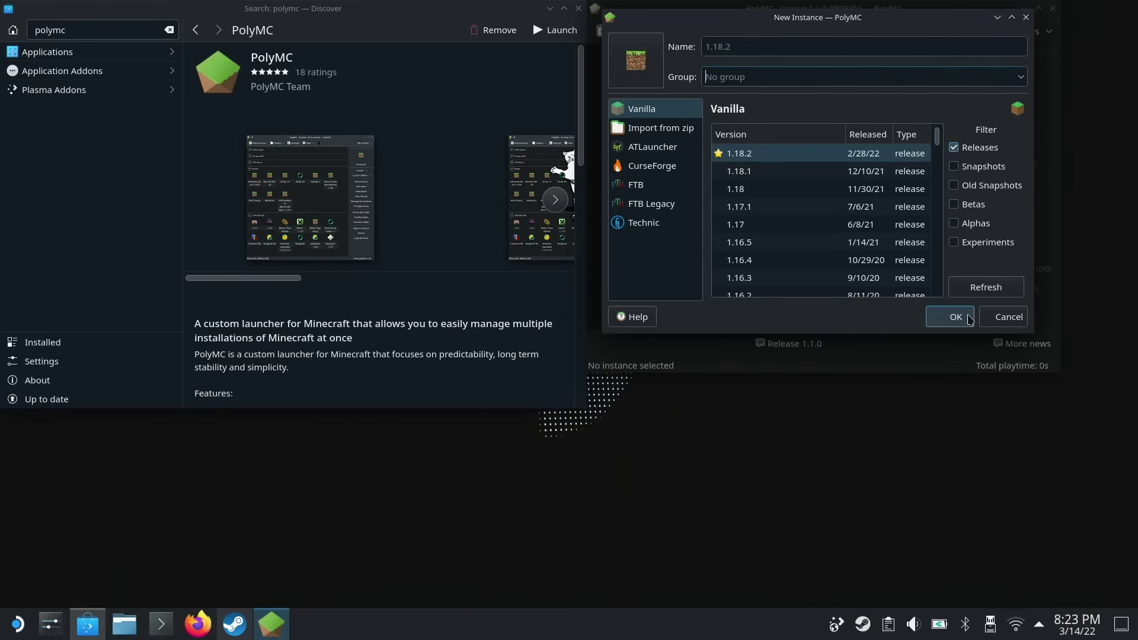
scroll(789, 177, down, 1)
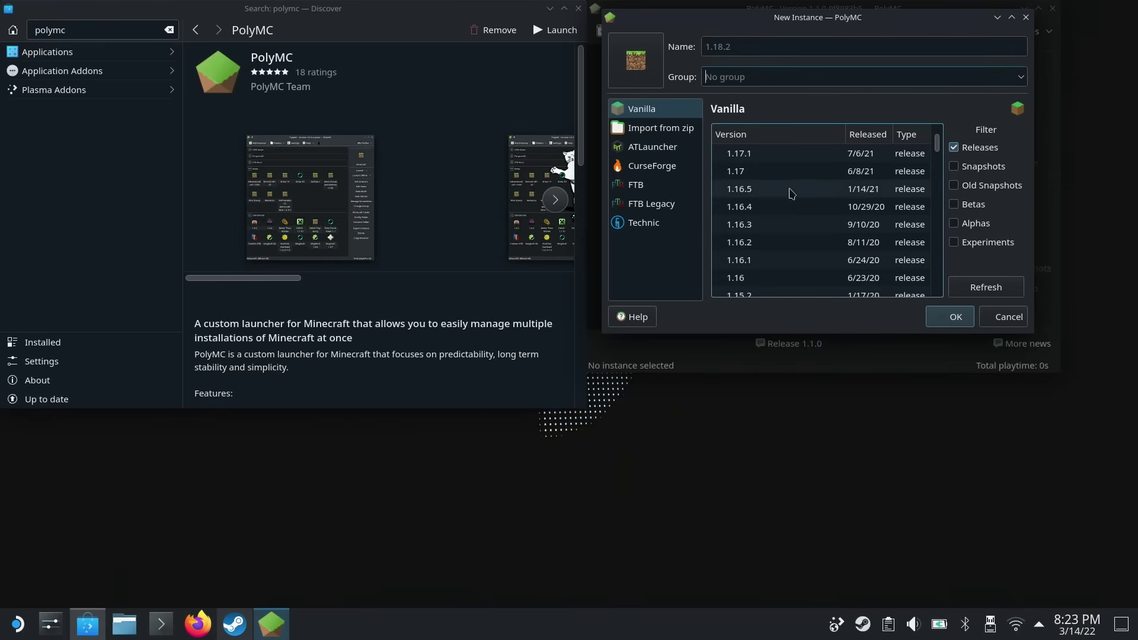
scroll(794, 190, up, 1)
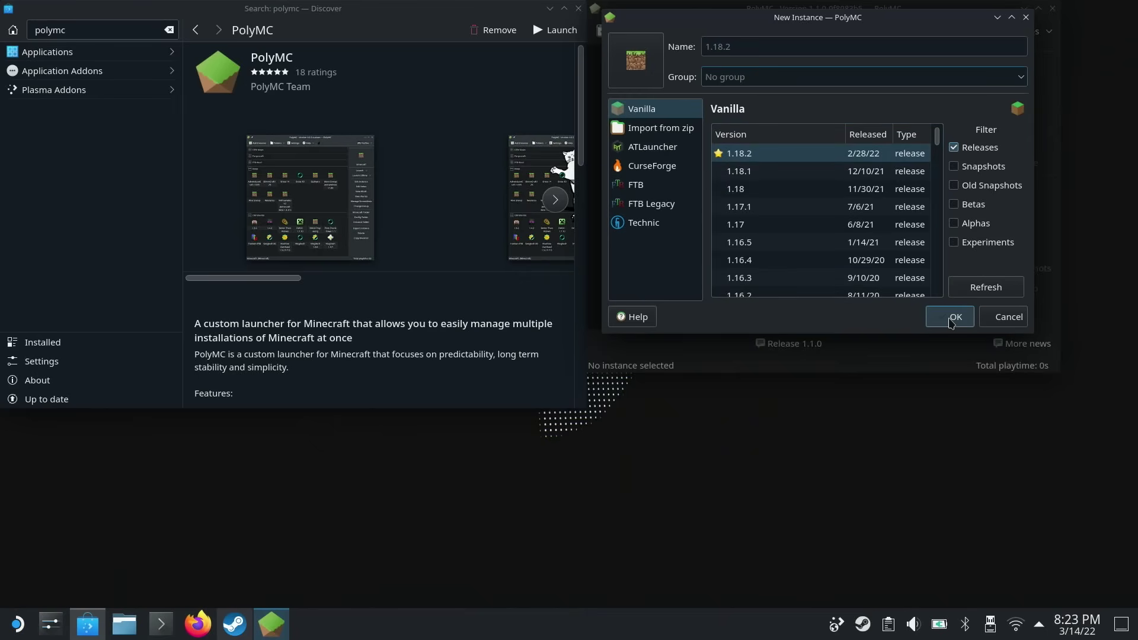
click(951, 320)
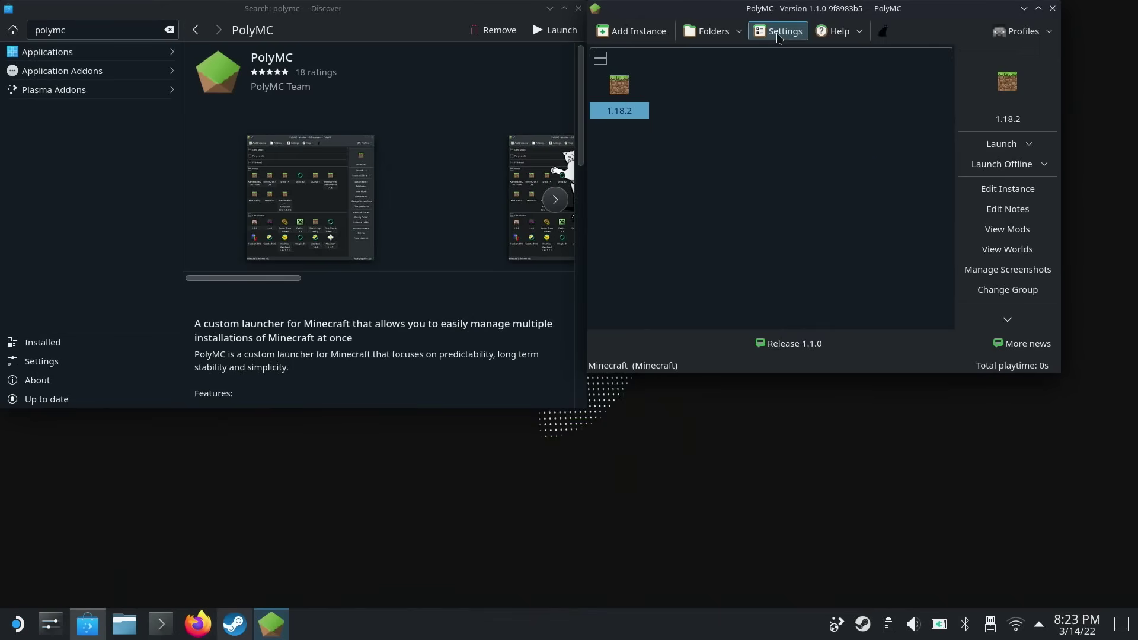
Set Minecraft to start maximized in the launcher settings, with closing PolyMC after the game window opens turned off.
click(779, 33)
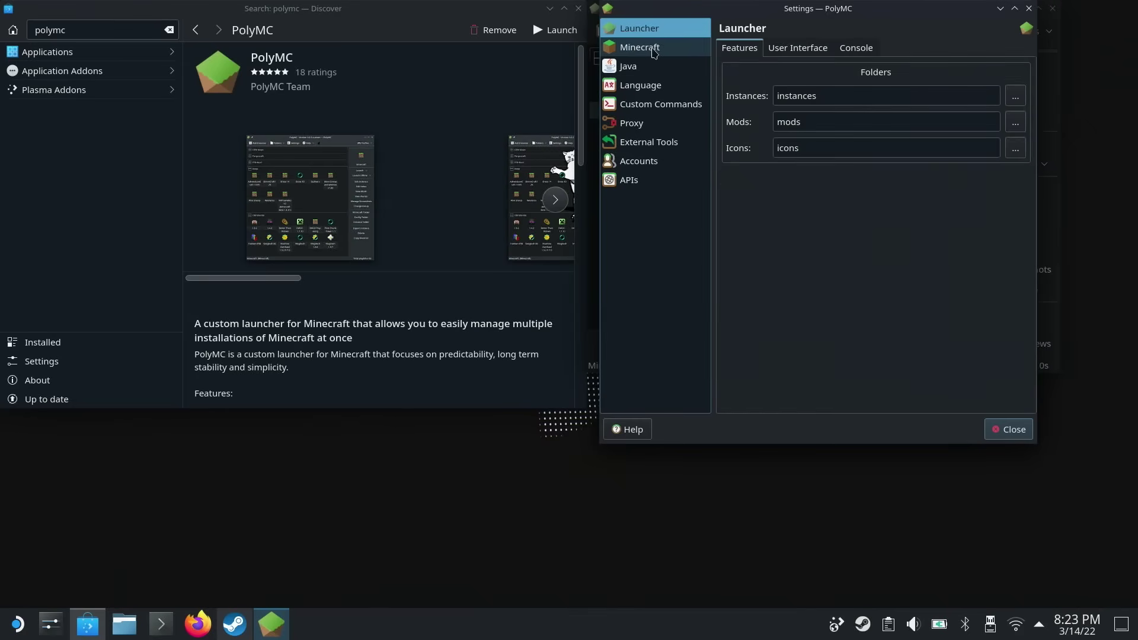
click(654, 53)
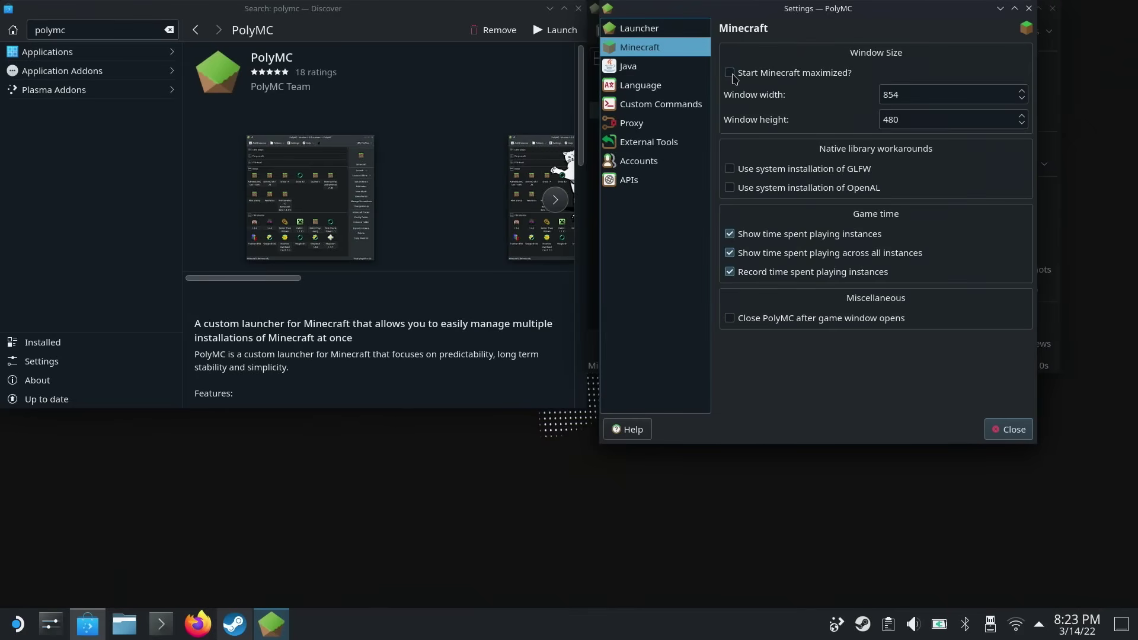
click(730, 73)
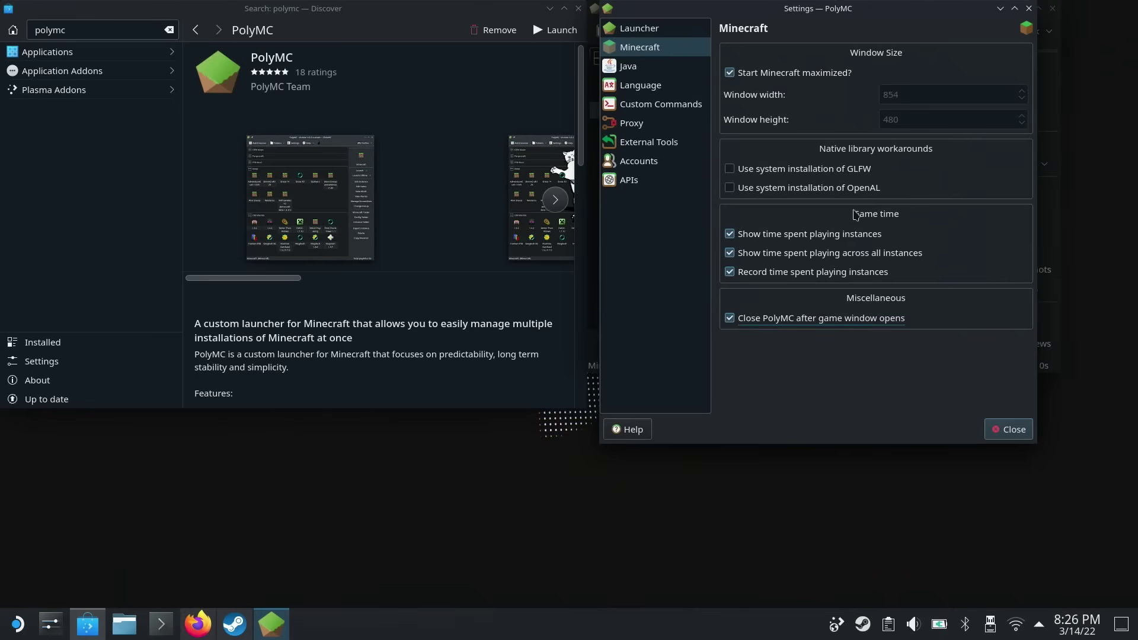
click(749, 320)
click(841, 322)
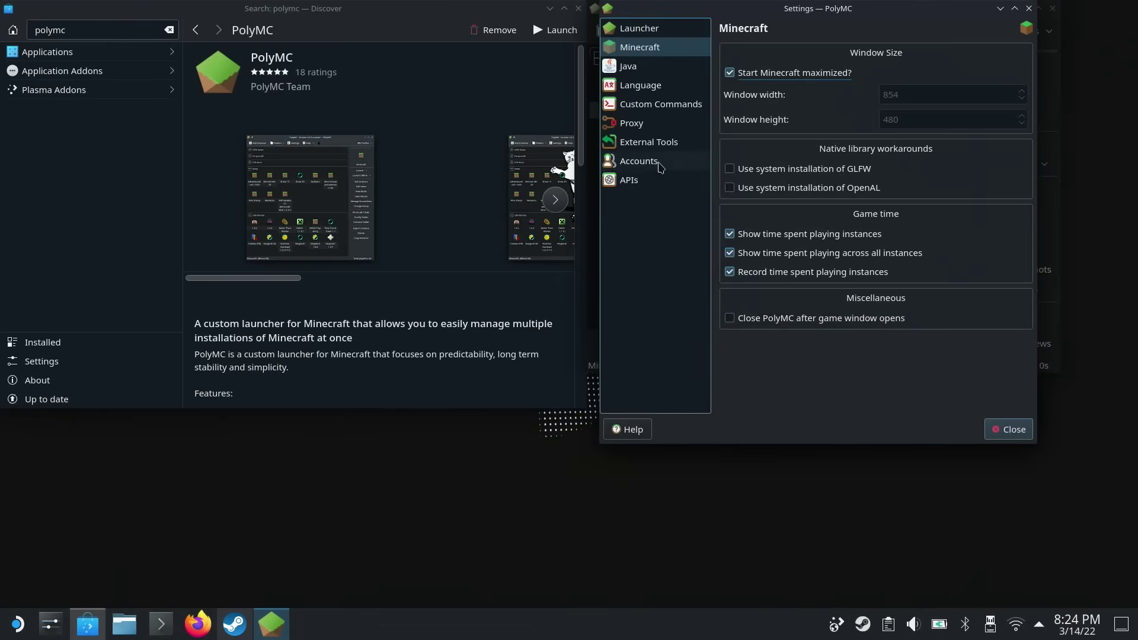
Start adding a Microsoft account in the launcher's account settings and try to copy the displayed login code.
click(660, 167)
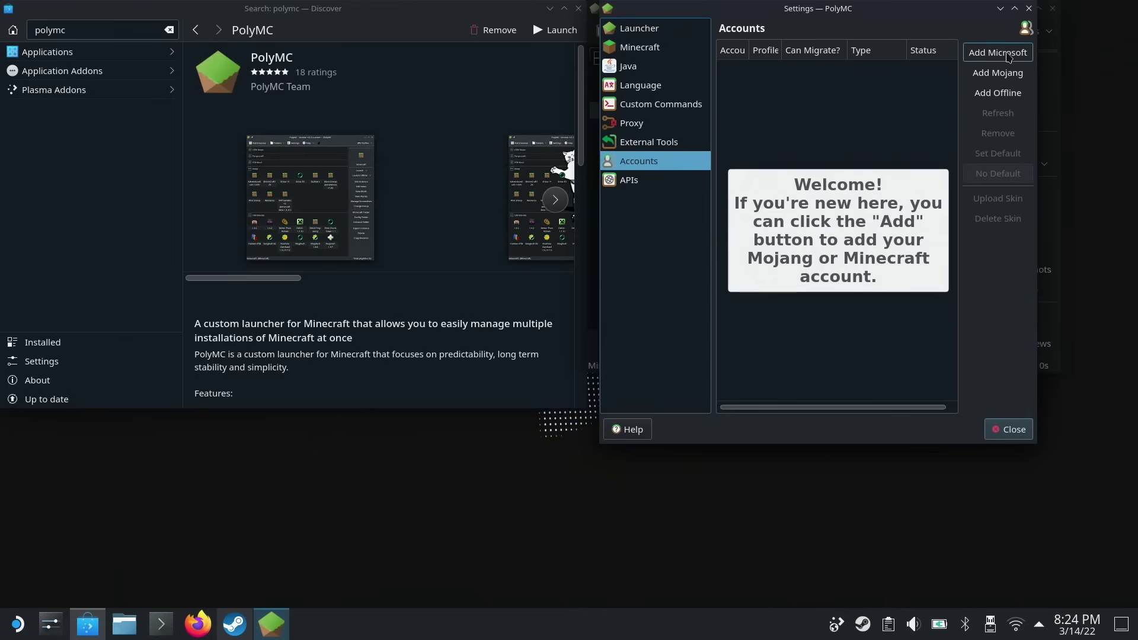
click(998, 52)
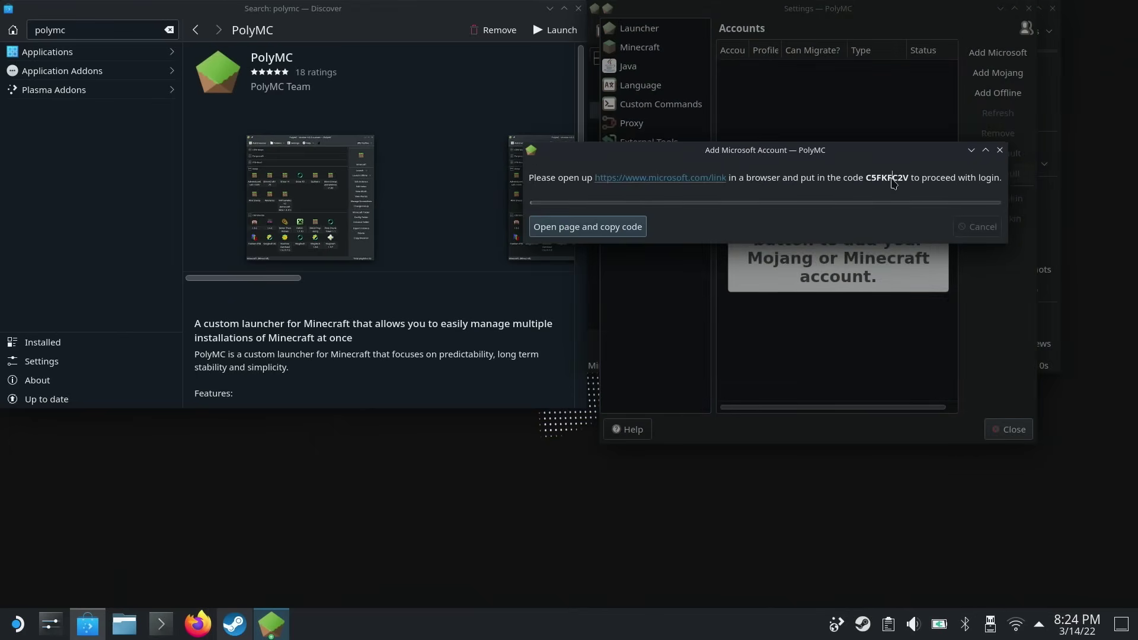
double_click(887, 178)
right_click(887, 179)
click(907, 186)
click(882, 178)
click(653, 180)
Switch to Firefox and go to microsoft.com/link.
click(198, 624)
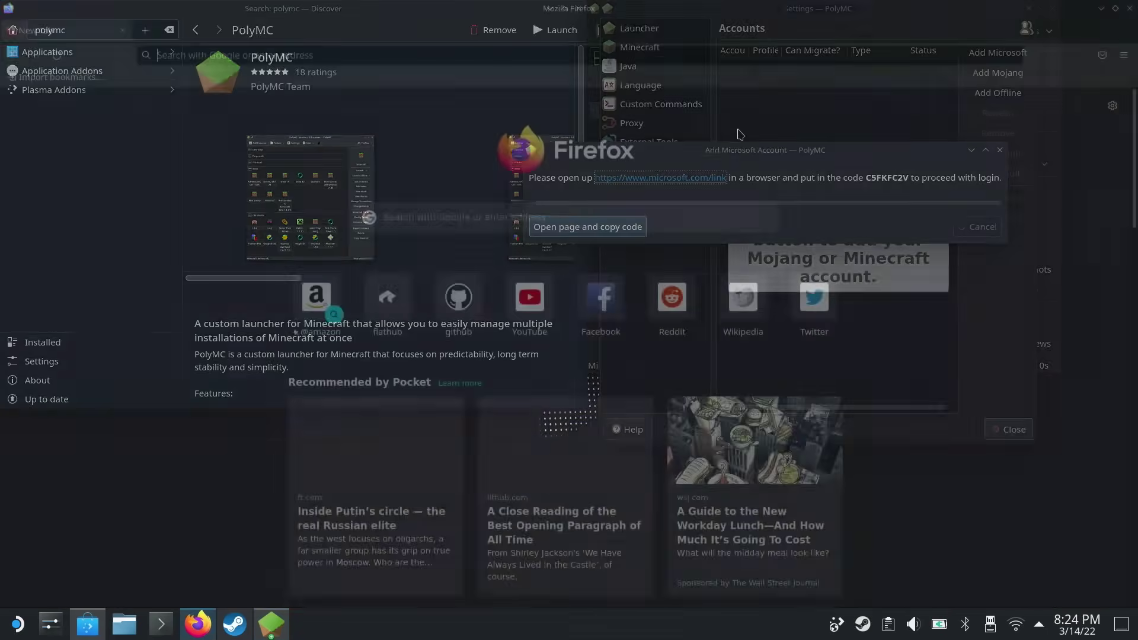
click(181, 54)
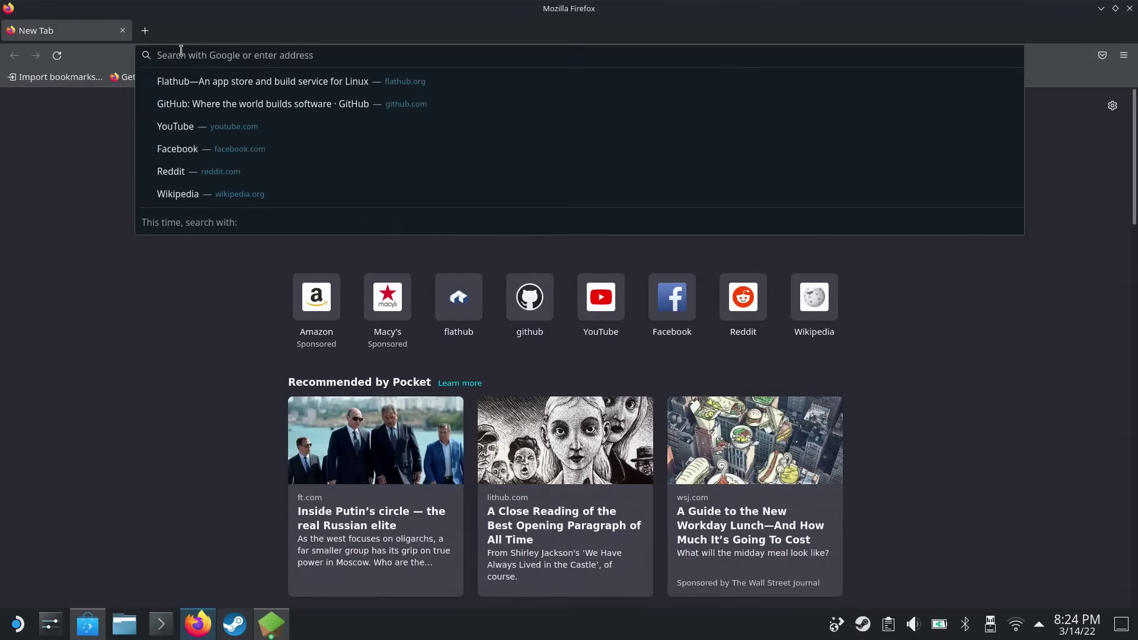
text(mi)
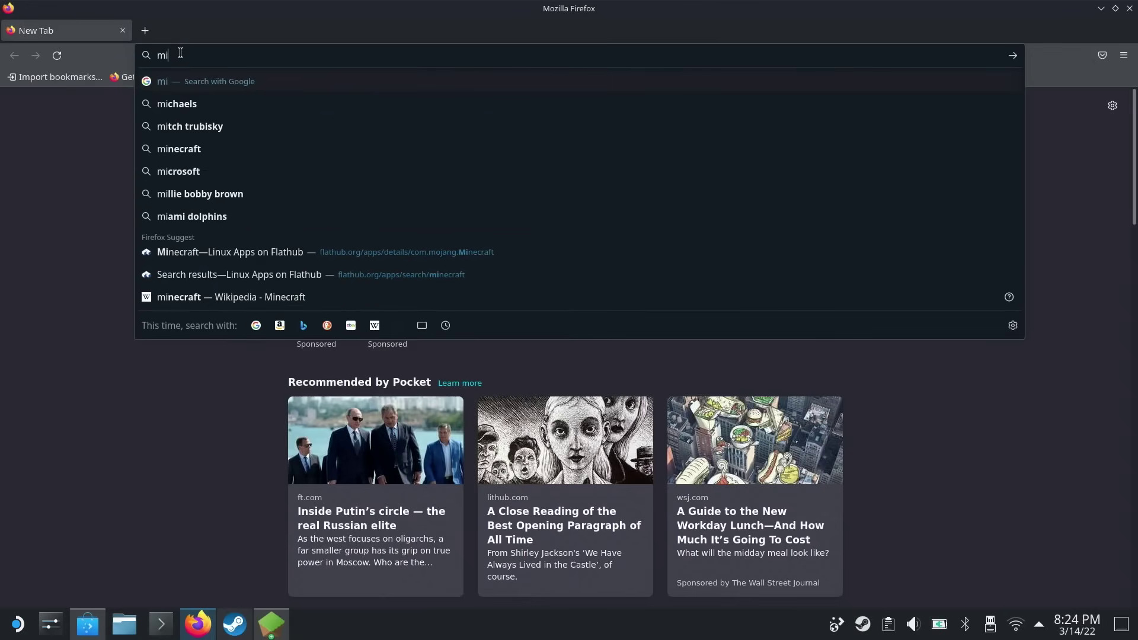
text(crosoft.com/lin)
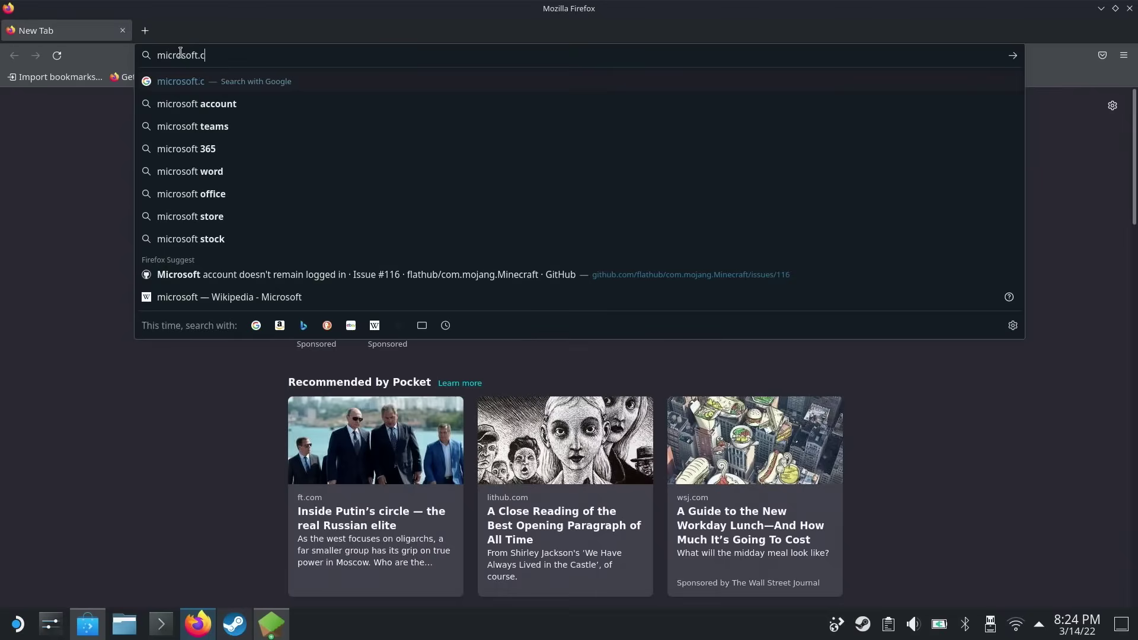
text(k)
key(Return)
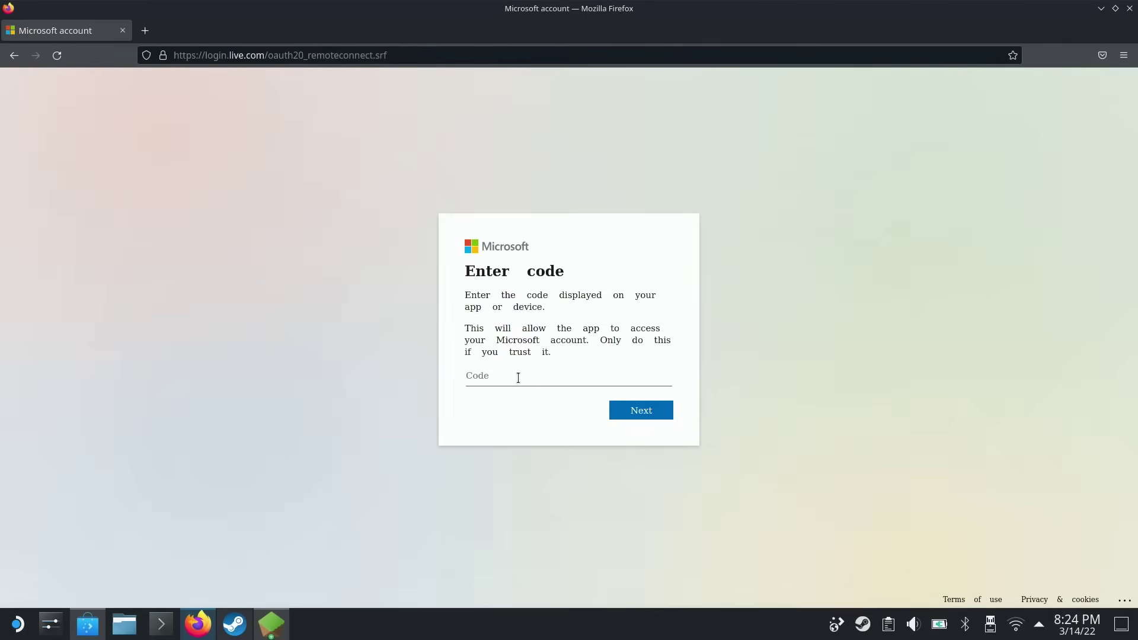
Enter the login code shown by PolyMC on the Microsoft page, submit it, and sign in with the Microsoft account.
click(518, 378)
text(CFKFCV)
key(alt+Tab)
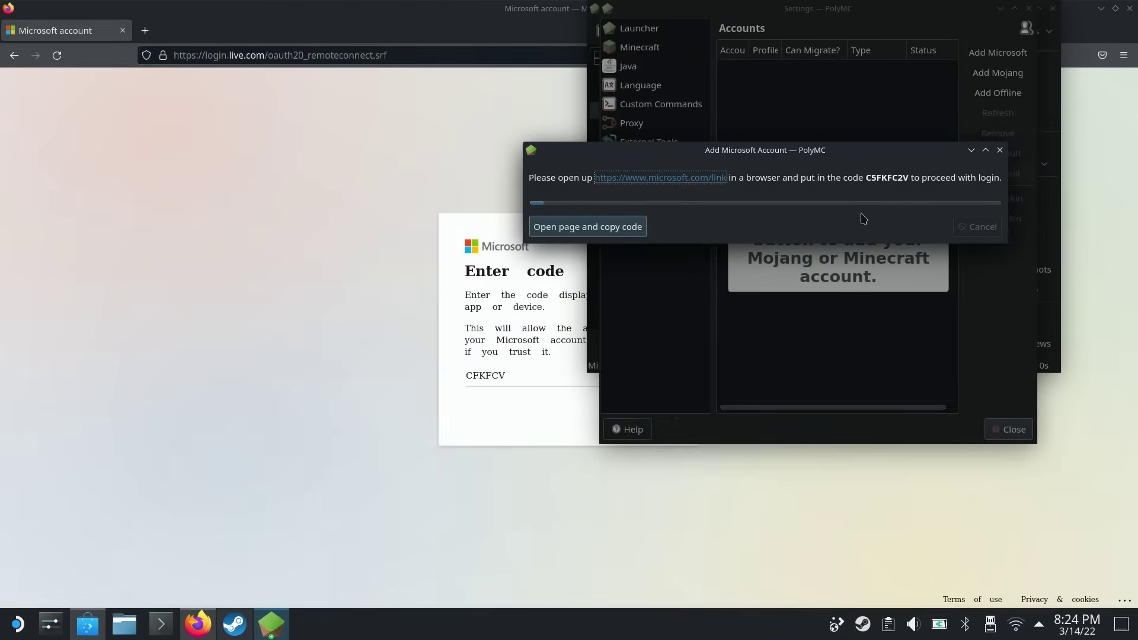
key(alt+Tab)
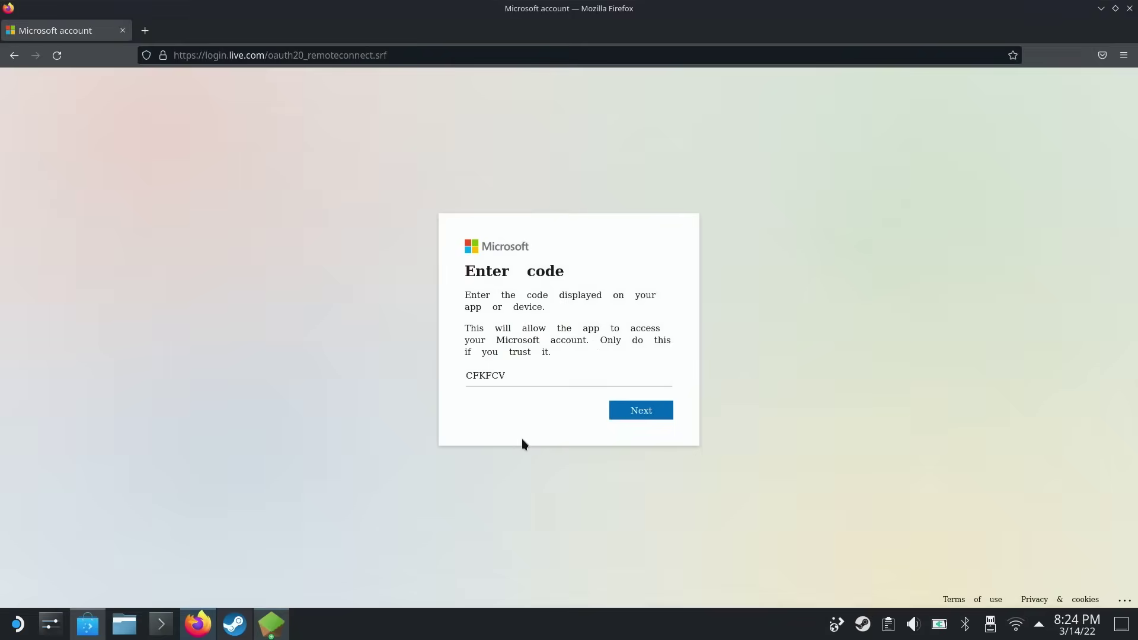
click(649, 415)
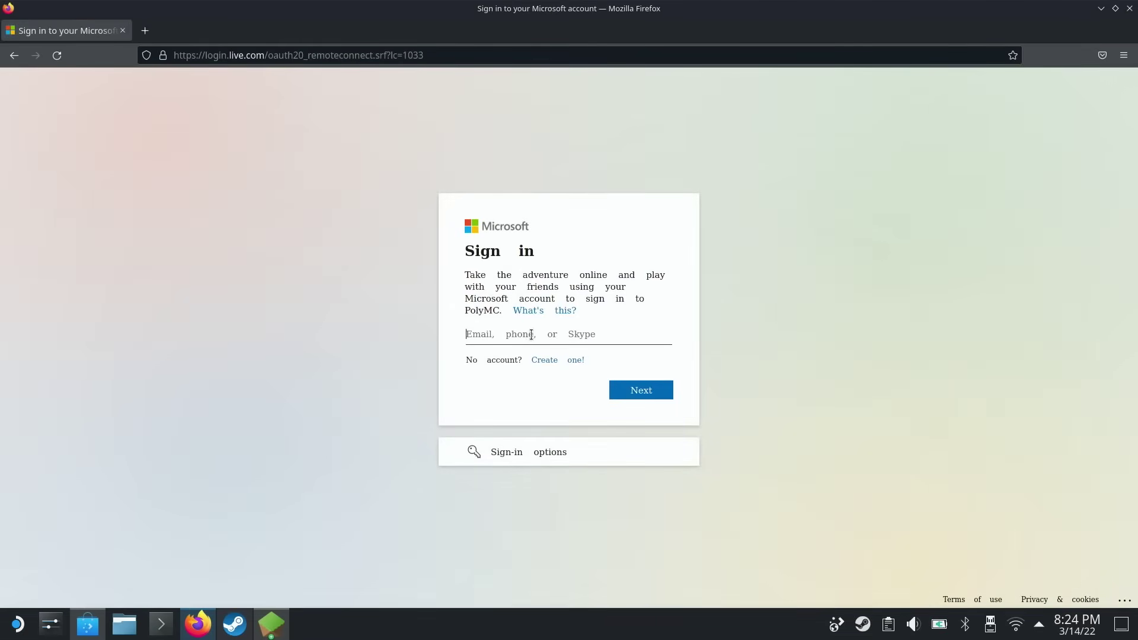
click(630, 401)
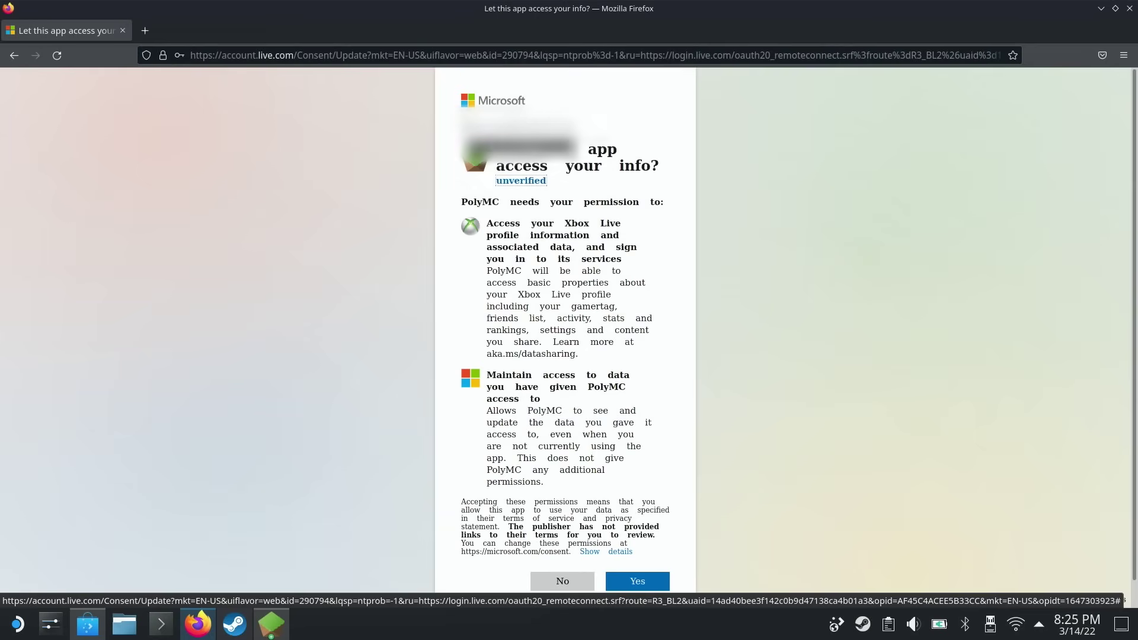
Review the permissions PolyMC requests and grant it access to the Microsoft account.
scroll(559, 166, down, 1)
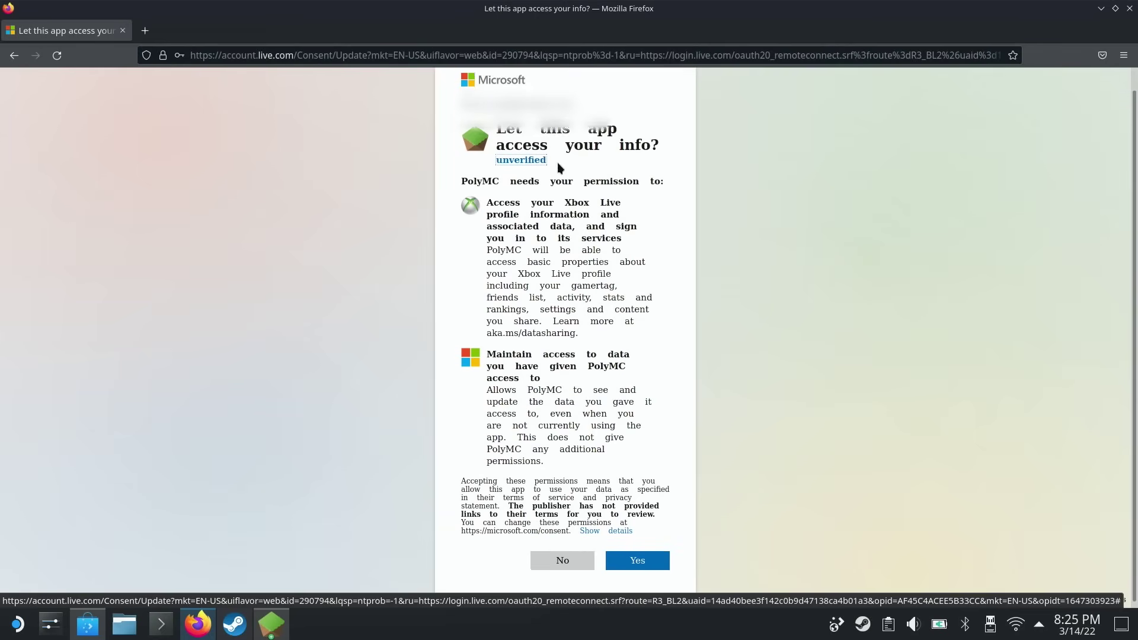
drag(484, 176, 645, 177)
click(664, 213)
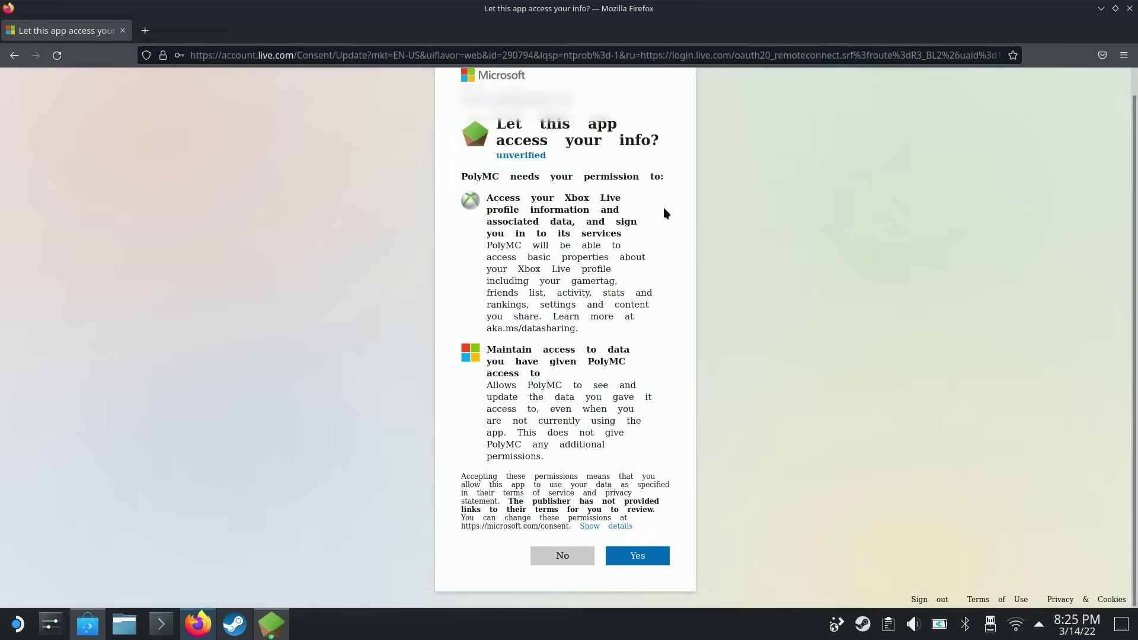
scroll(620, 406, up, 1)
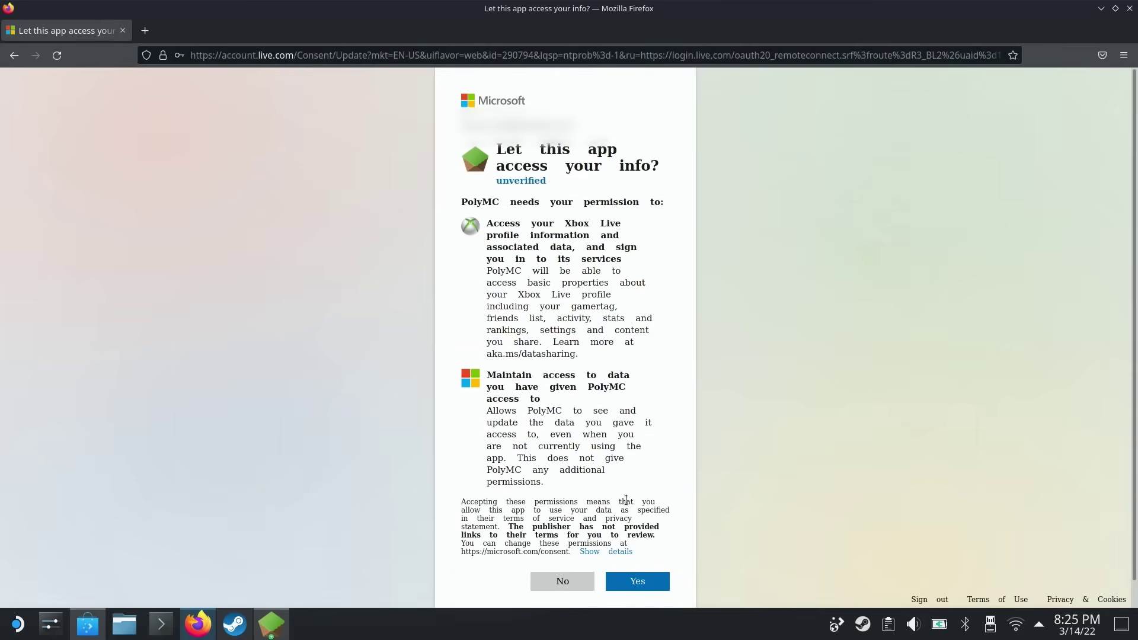
click(647, 584)
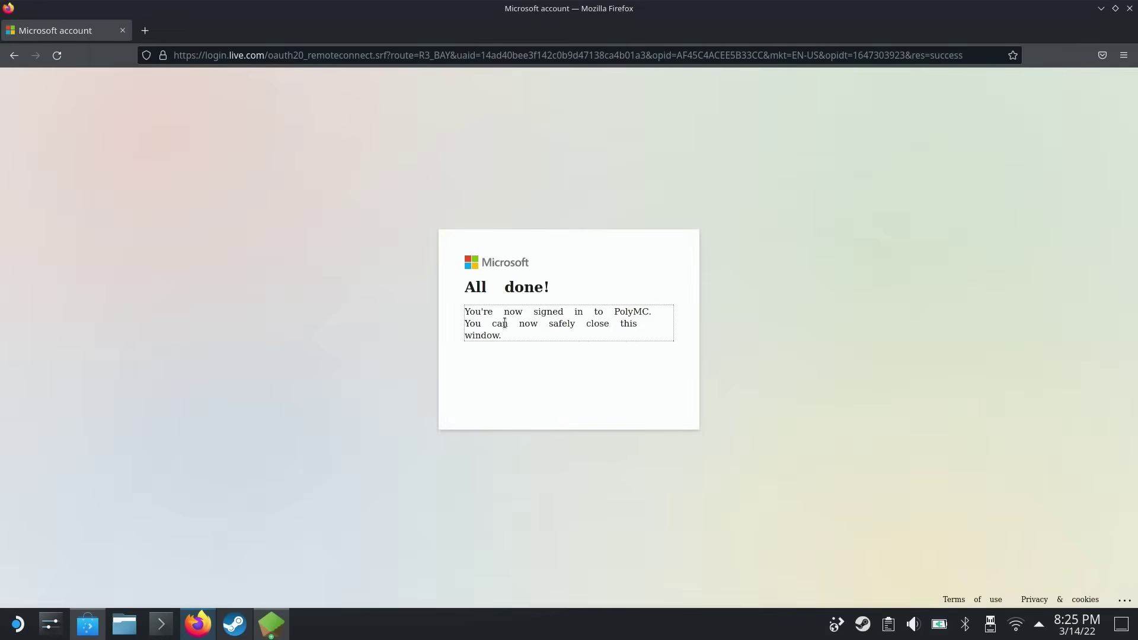
Switch back to PolyMC, close the account settings and launch the 1.18.2 instance.
click(272, 623)
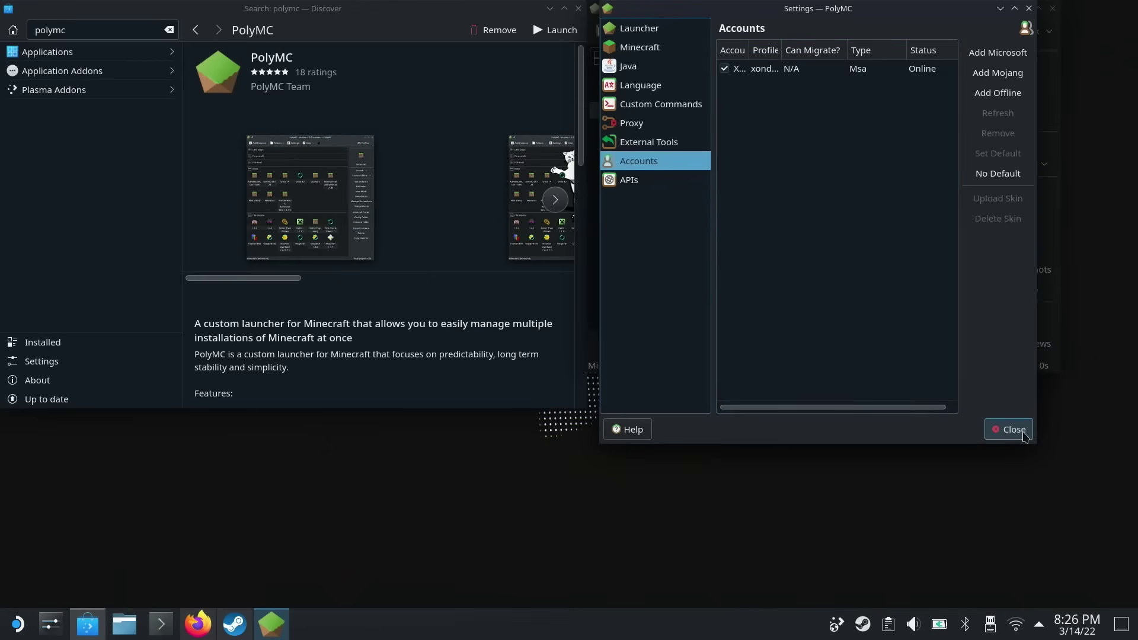
click(1010, 431)
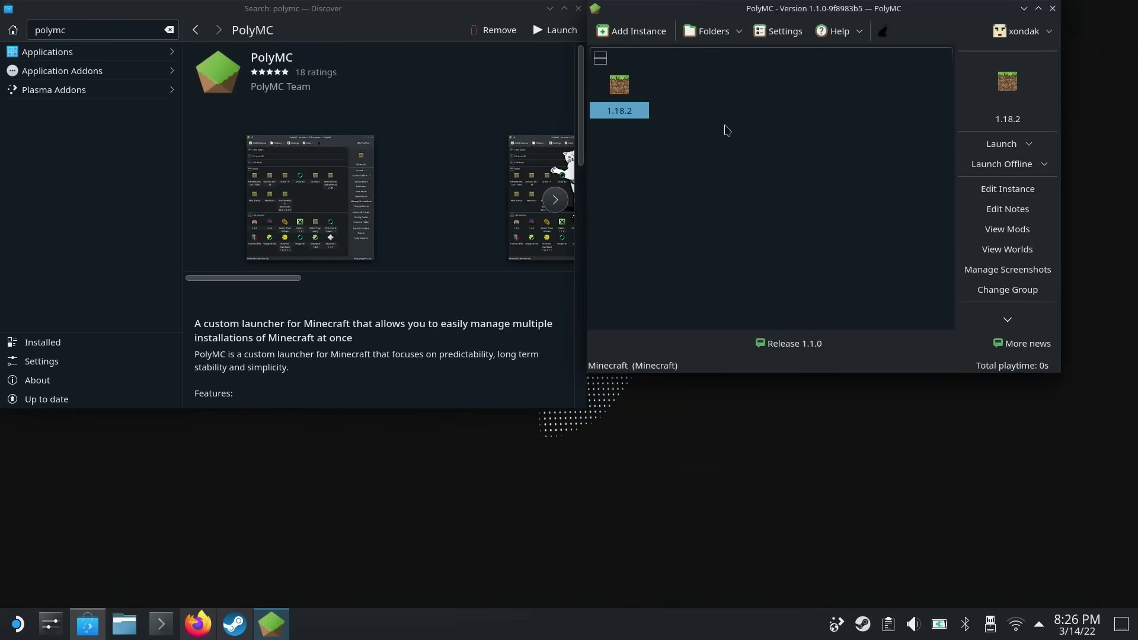
double_click(619, 88)
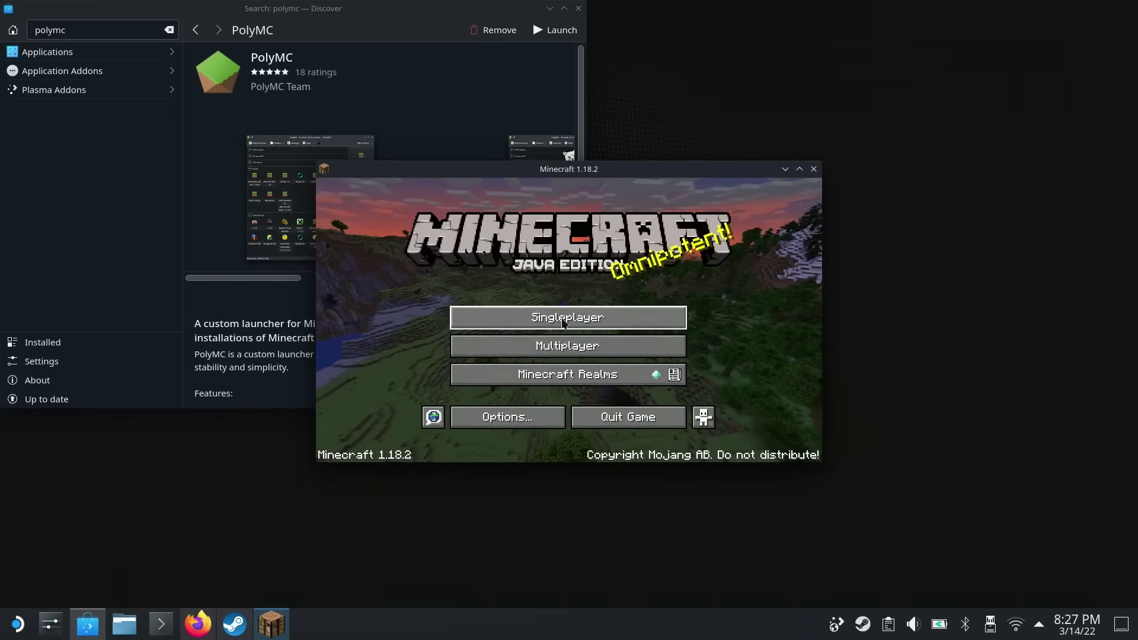
Start a new singleplayer world and name it "Steam Deck World".
click(663, 307)
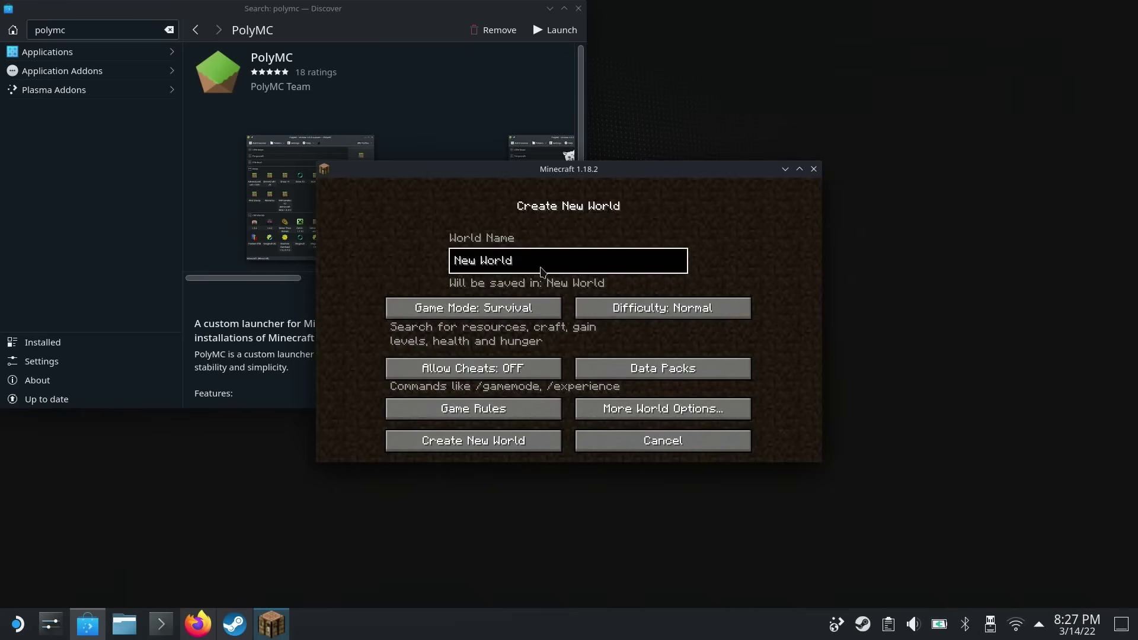
key(BackSpace)
key(BackSpace)
key(BackSpace)
key(BackSpace)
key(BackSpace)
key(BackSpace)
key(BackSpace)
key(BackSpace)
key(BackSpace)
text(M)
key(BackSpace)
text(Steam Deck )
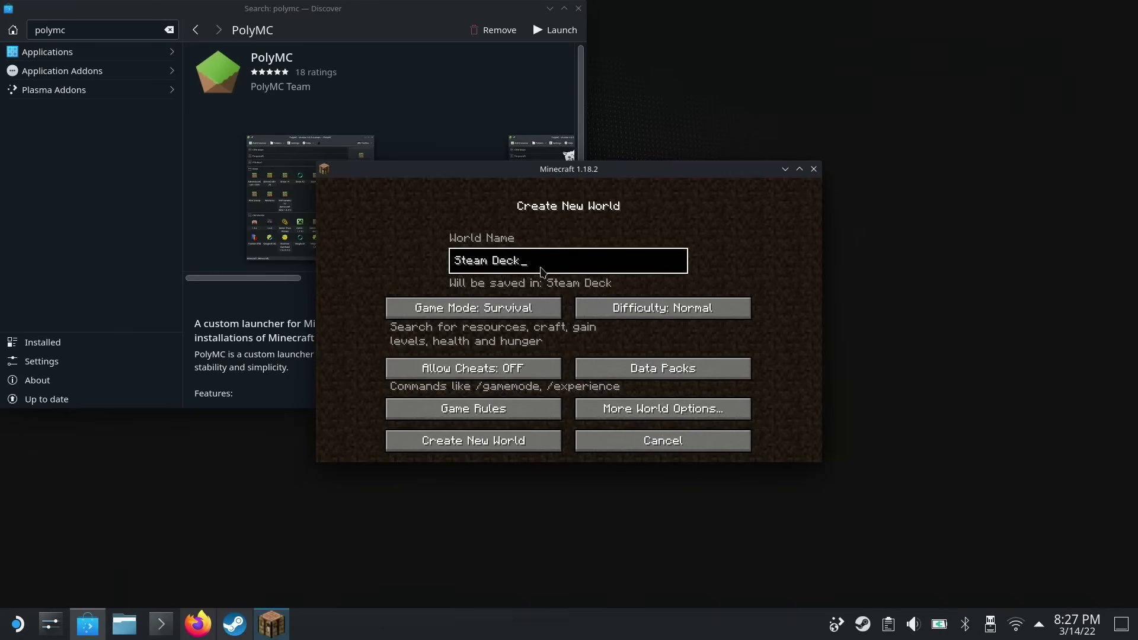
text(World)
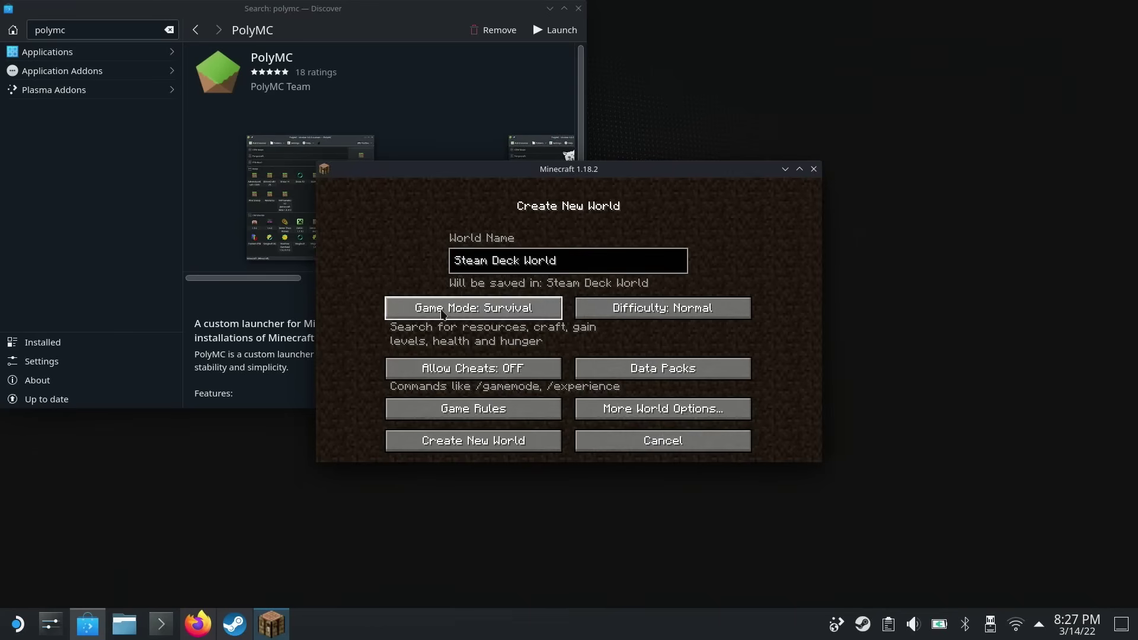
Set the game mode to Creative and create the world.
click(471, 309)
click(471, 309)
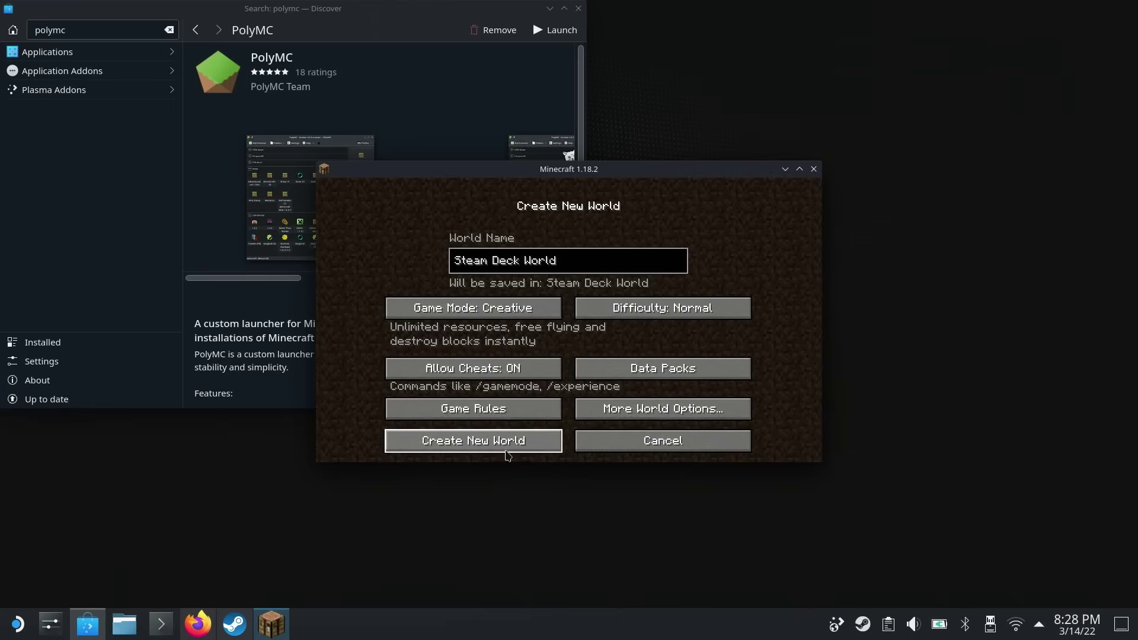
click(450, 439)
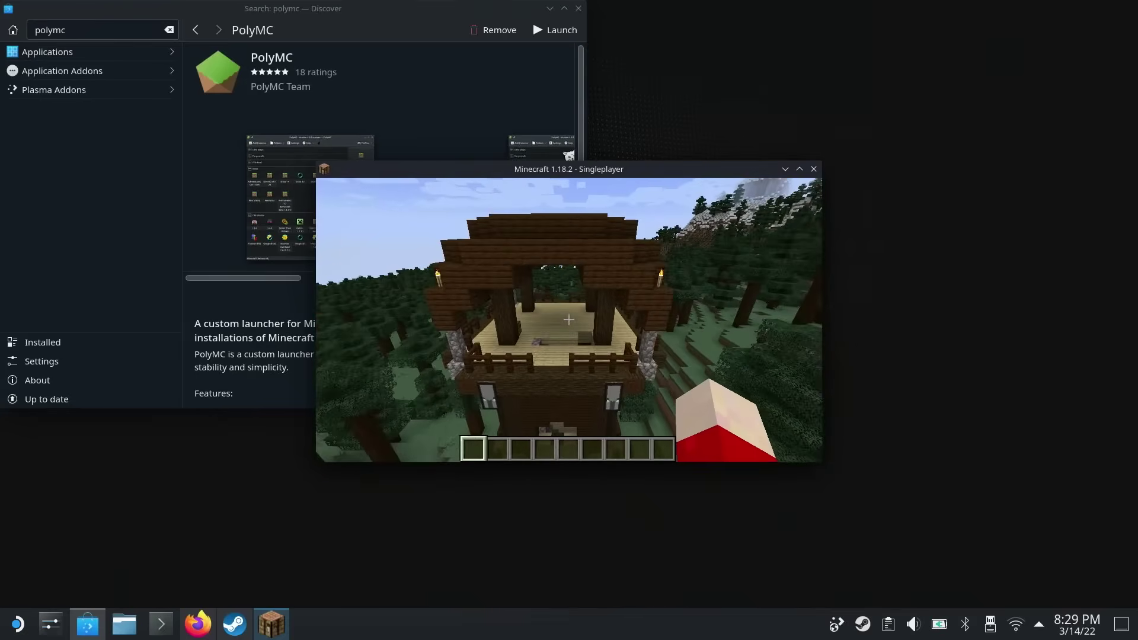
Fly briefly around the new world, return to the title screen and quit Minecraft.
key(w)
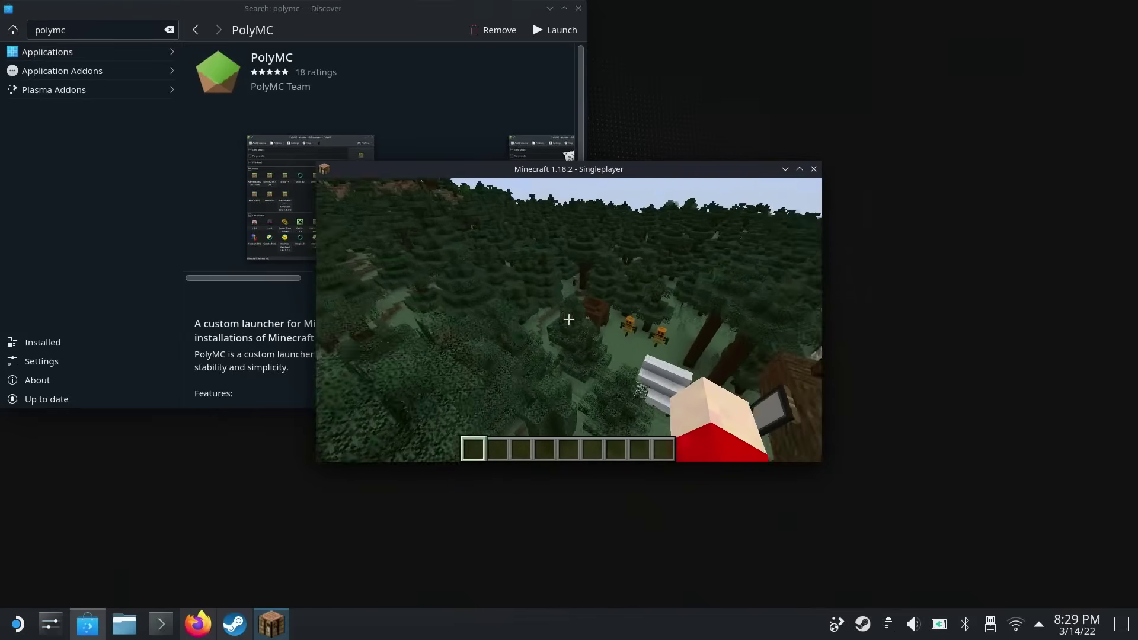
key(w)
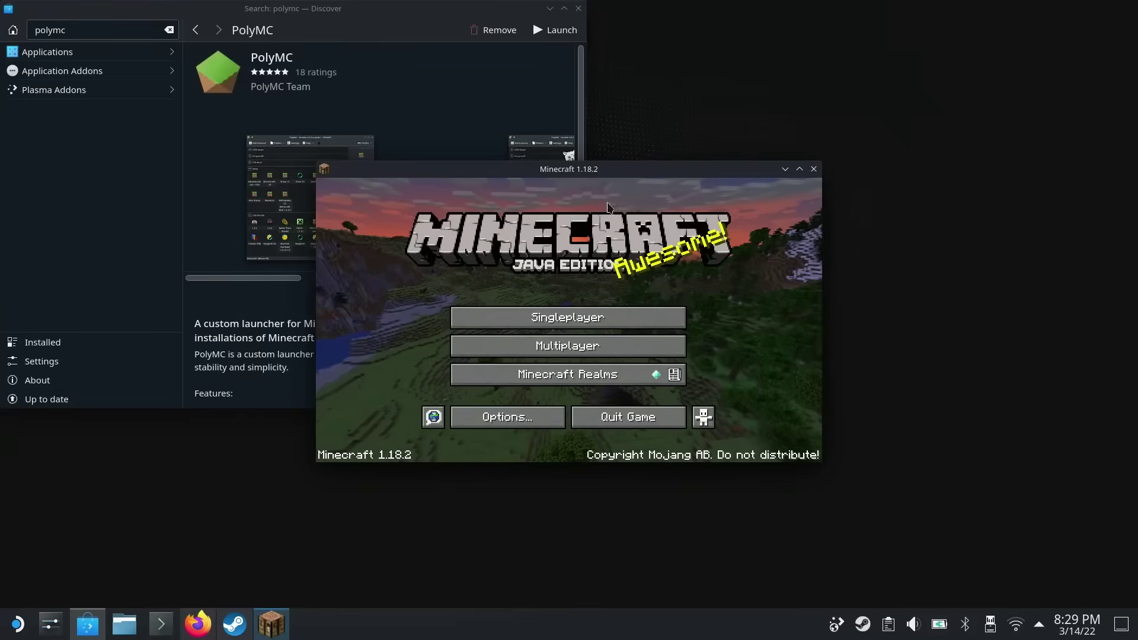
click(615, 418)
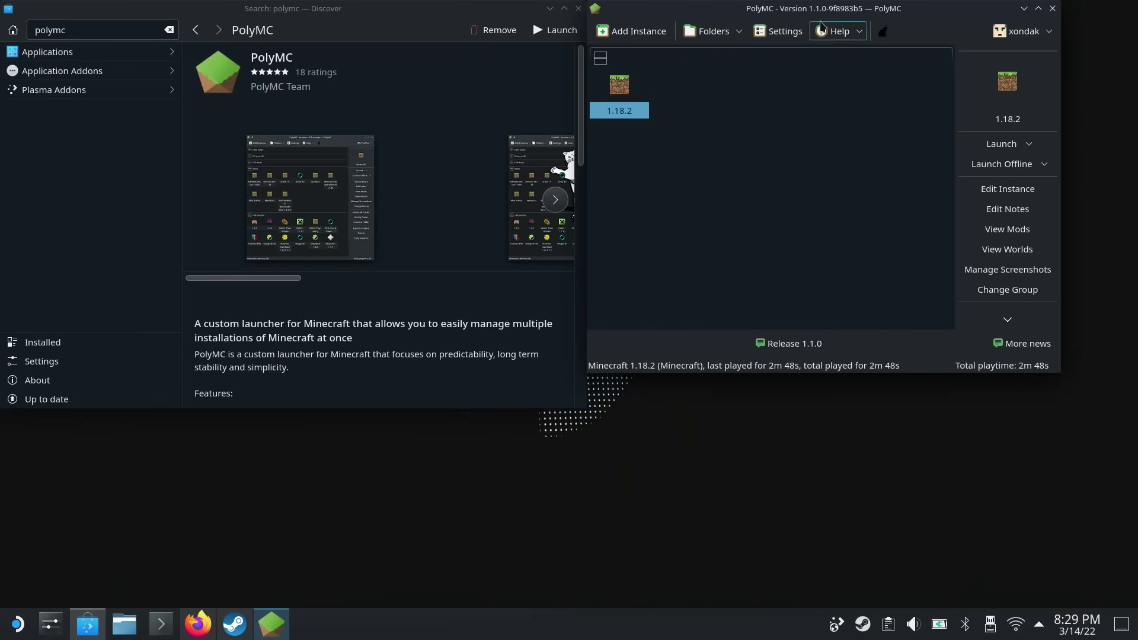
Open the 1.18.2 instance's game window settings and enable the Game Window override, keeping Minecraft starting maximized.
right_click(622, 84)
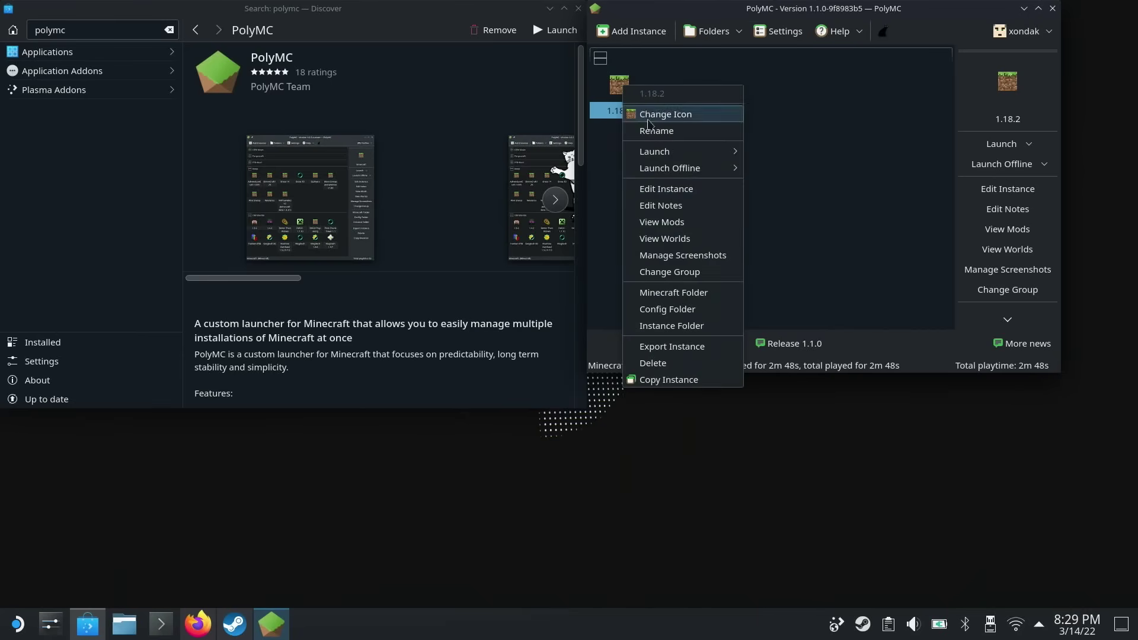
click(700, 191)
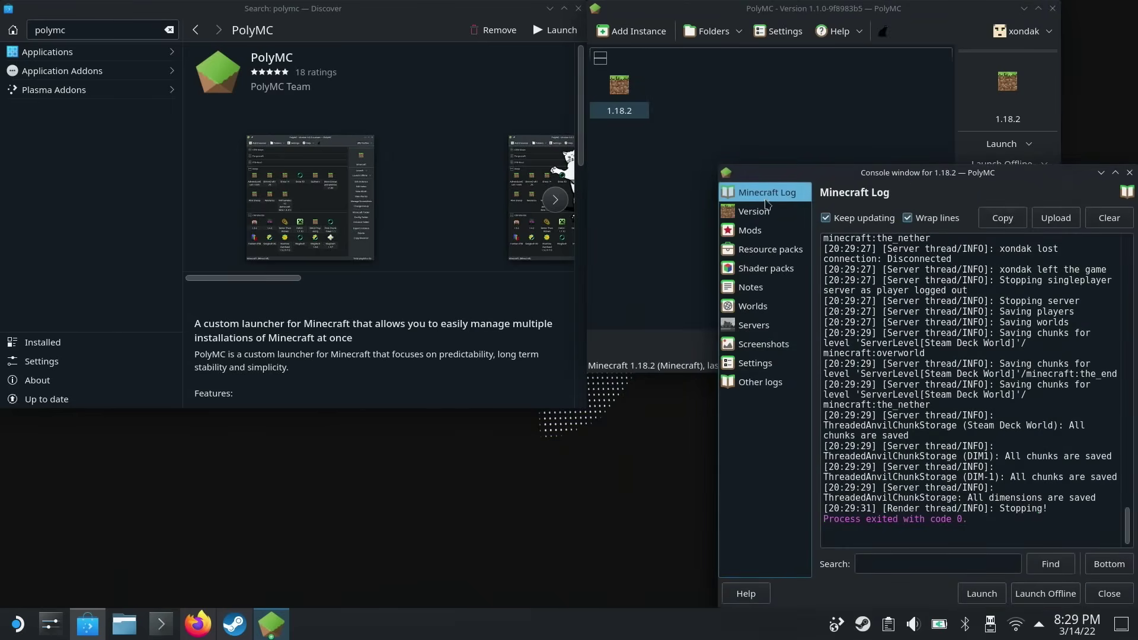
click(767, 379)
click(762, 364)
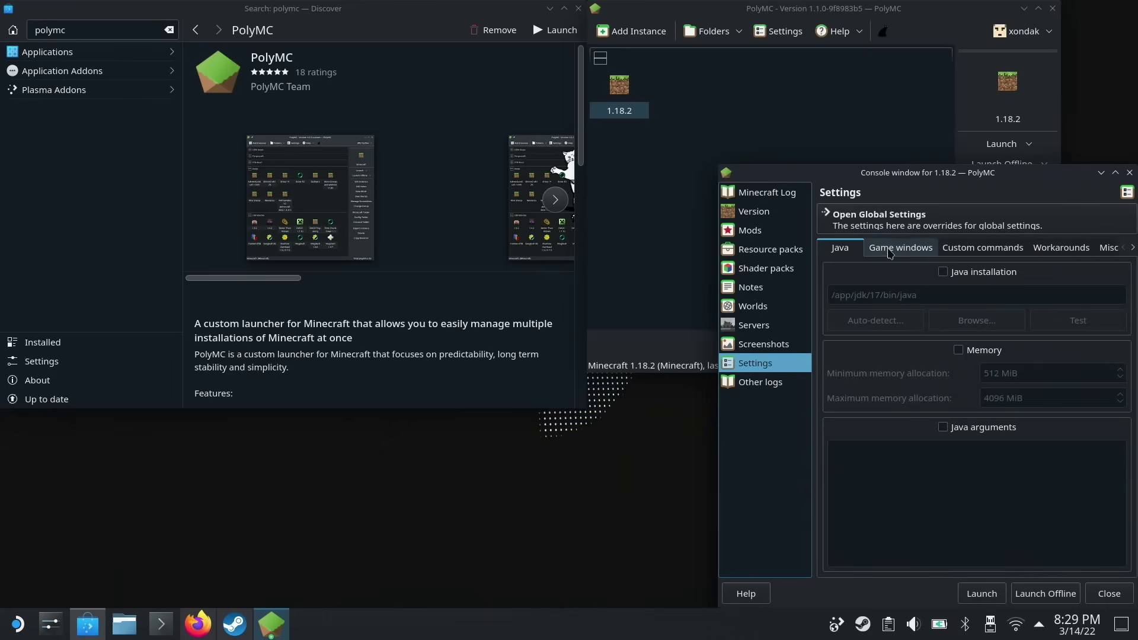
click(910, 249)
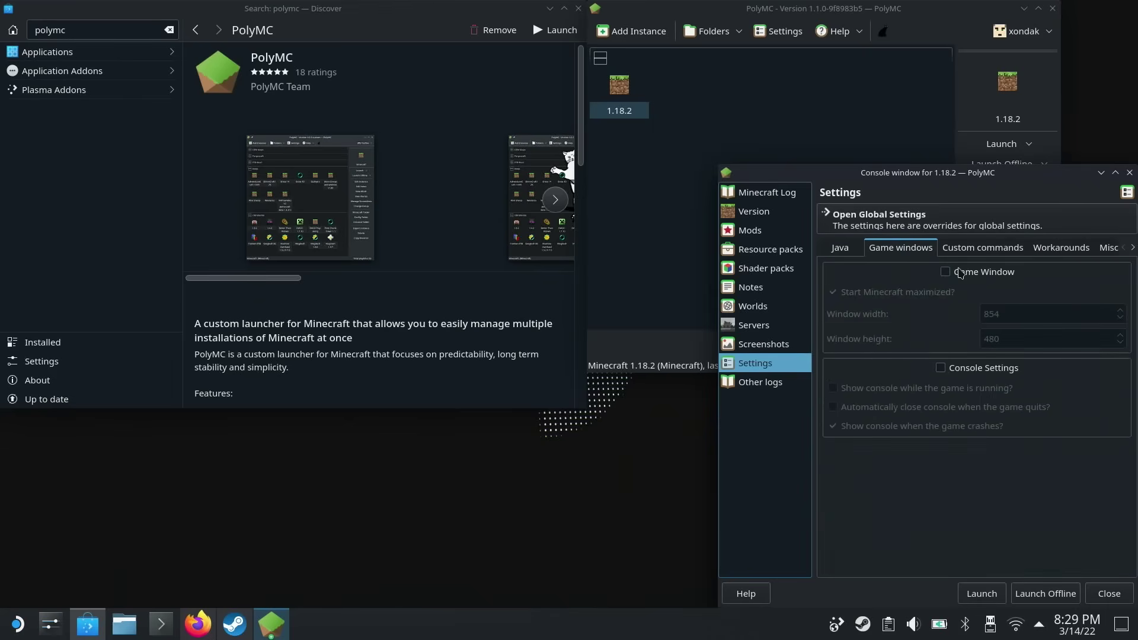
click(980, 273)
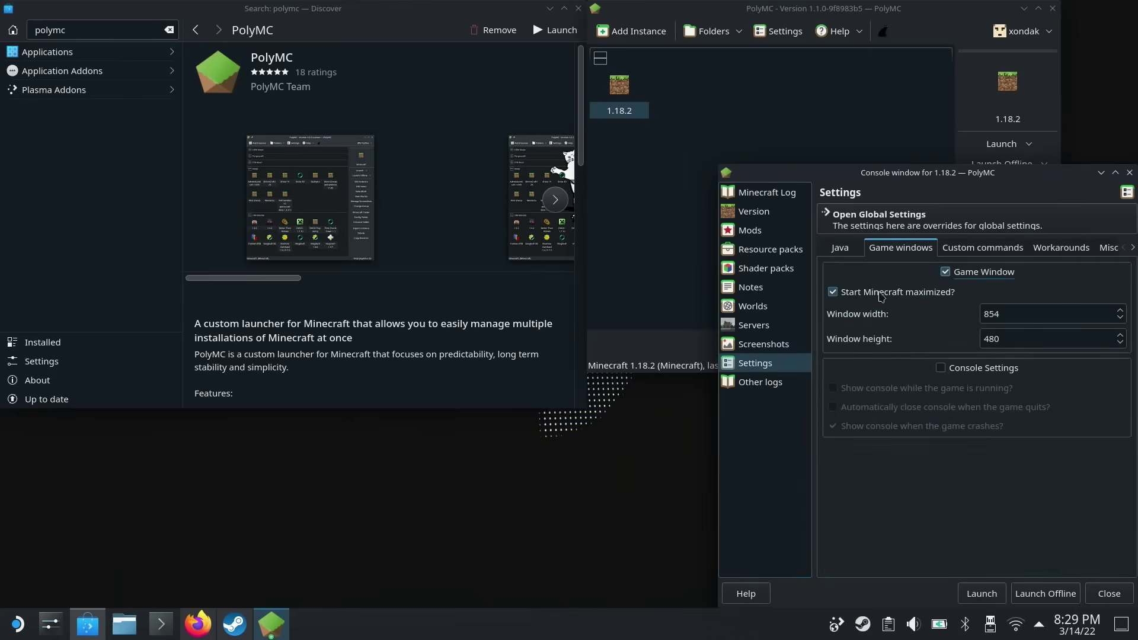
Set the instance's game window height to 800 and revise its window width.
double_click(1013, 309)
scroll(1013, 308, down, 1)
click(1014, 308)
text(1200)
key(Tab)
text(8)
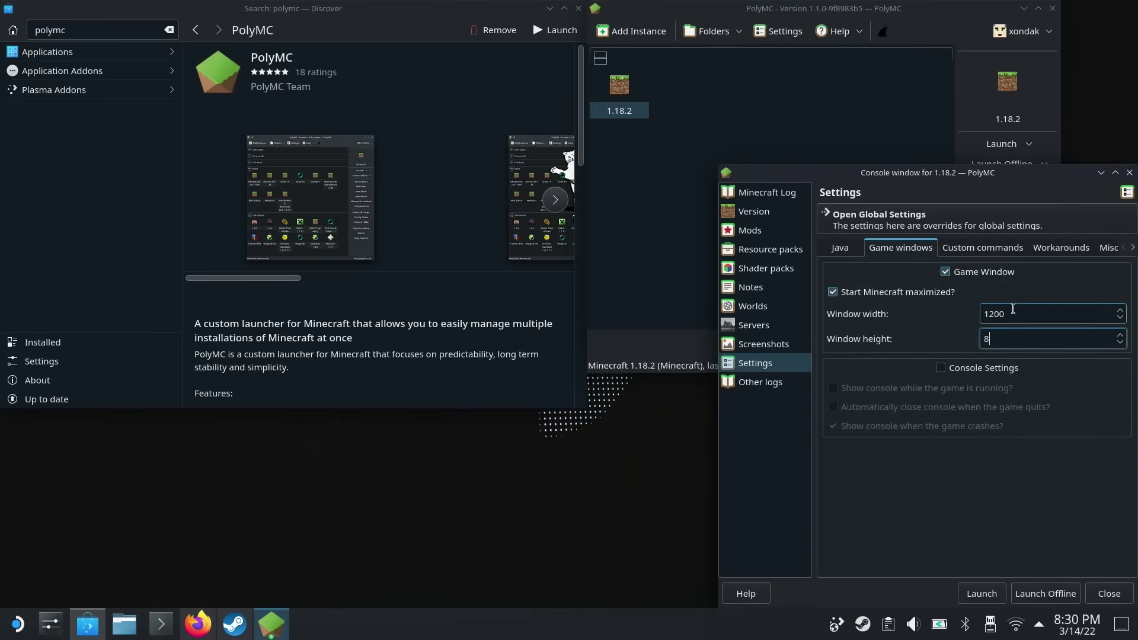
text(00)
key(shift+Tab)
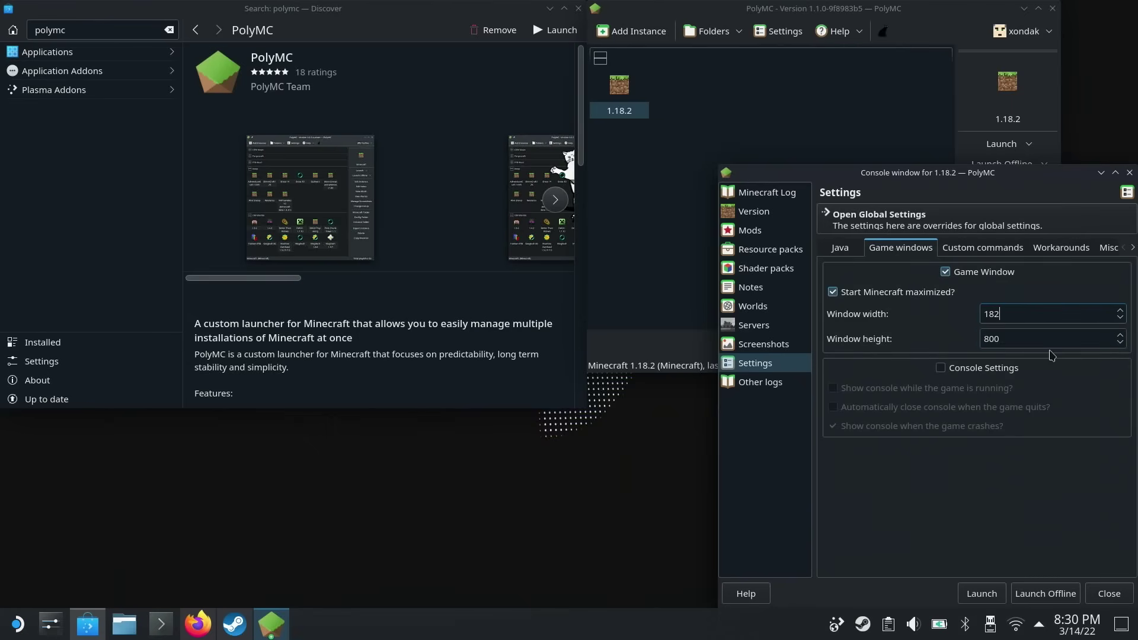
text(128)
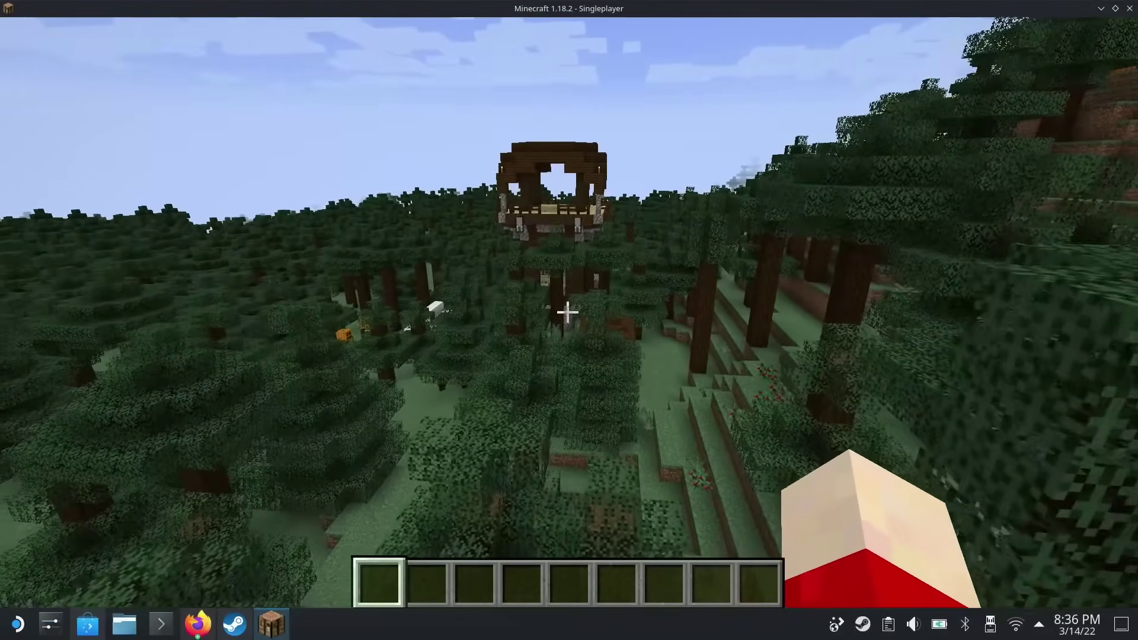
Fly around the wooden tower and surrounding forest in the maximized game, and open the game menu.
key(w)
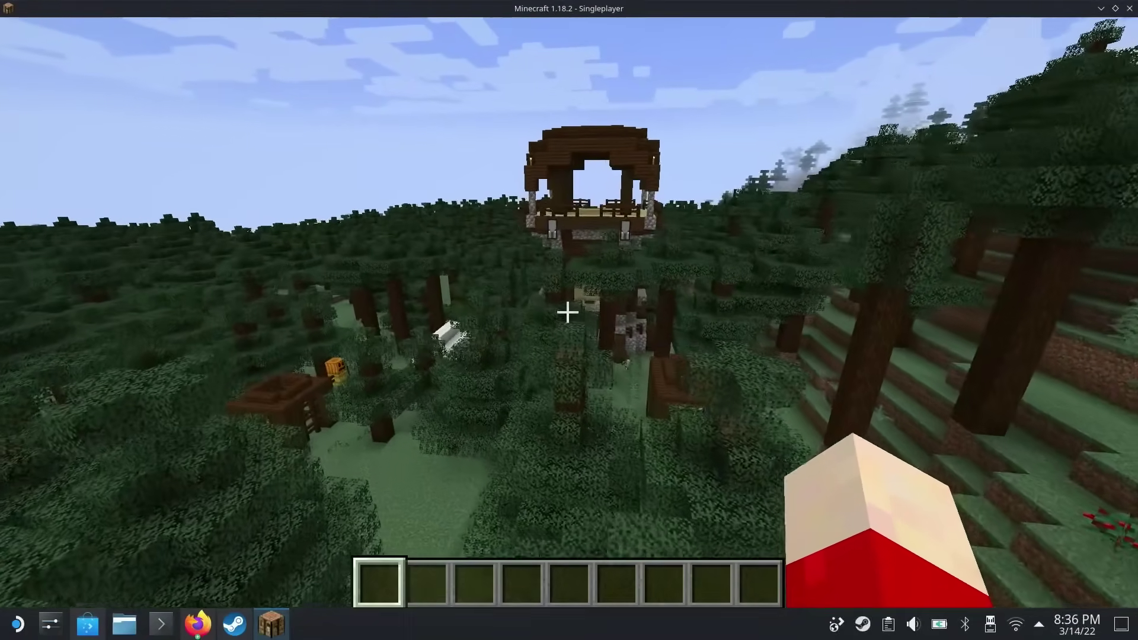
key(w)
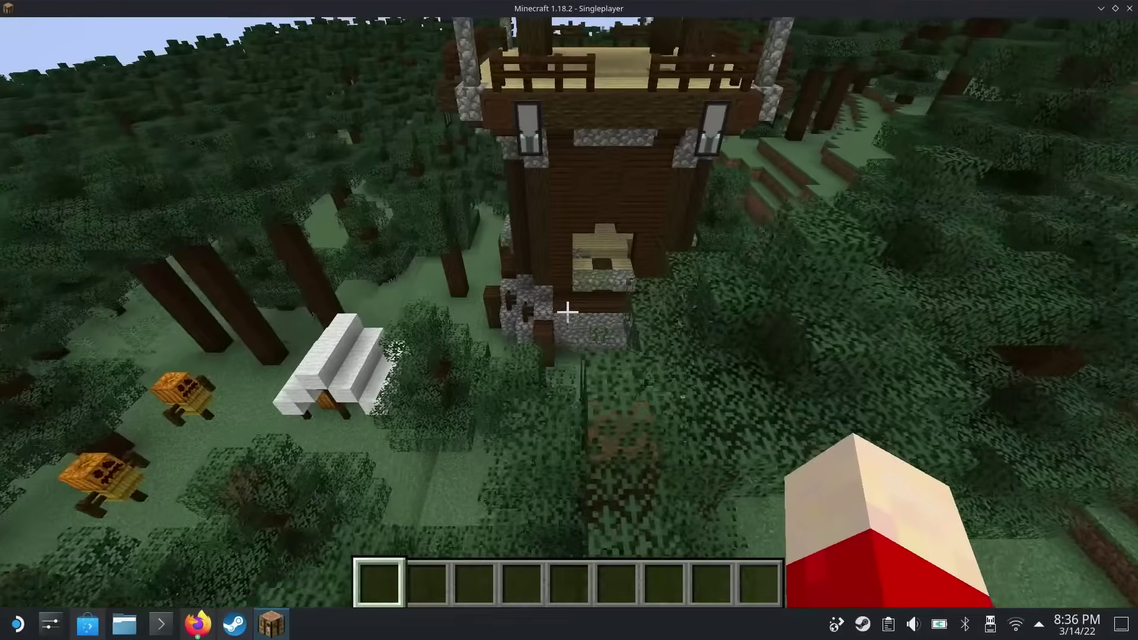
key(w)
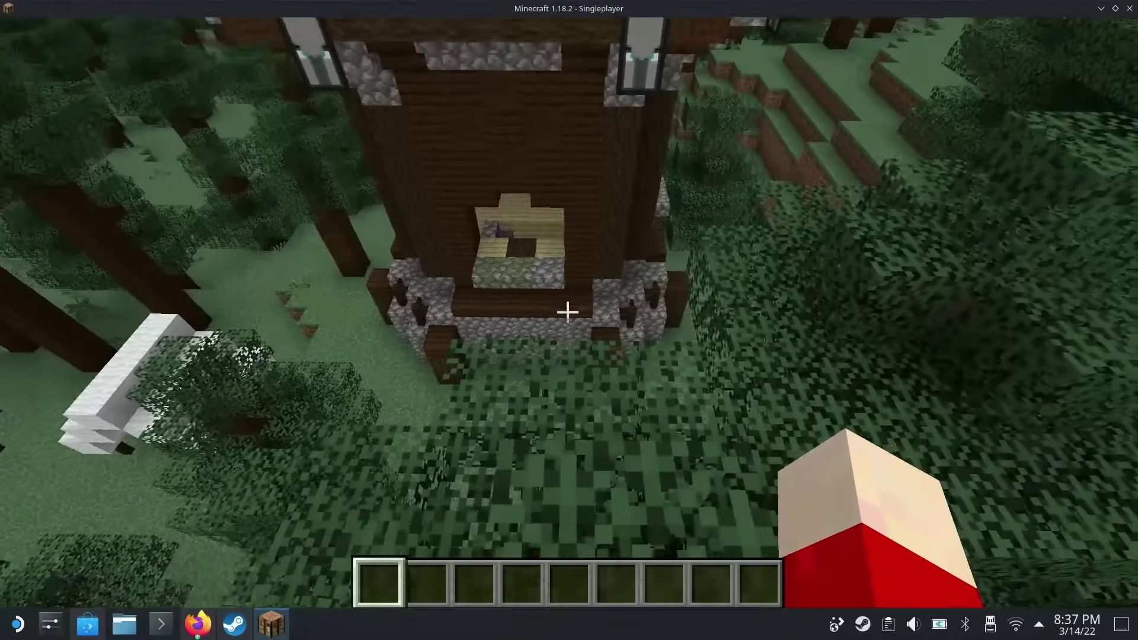
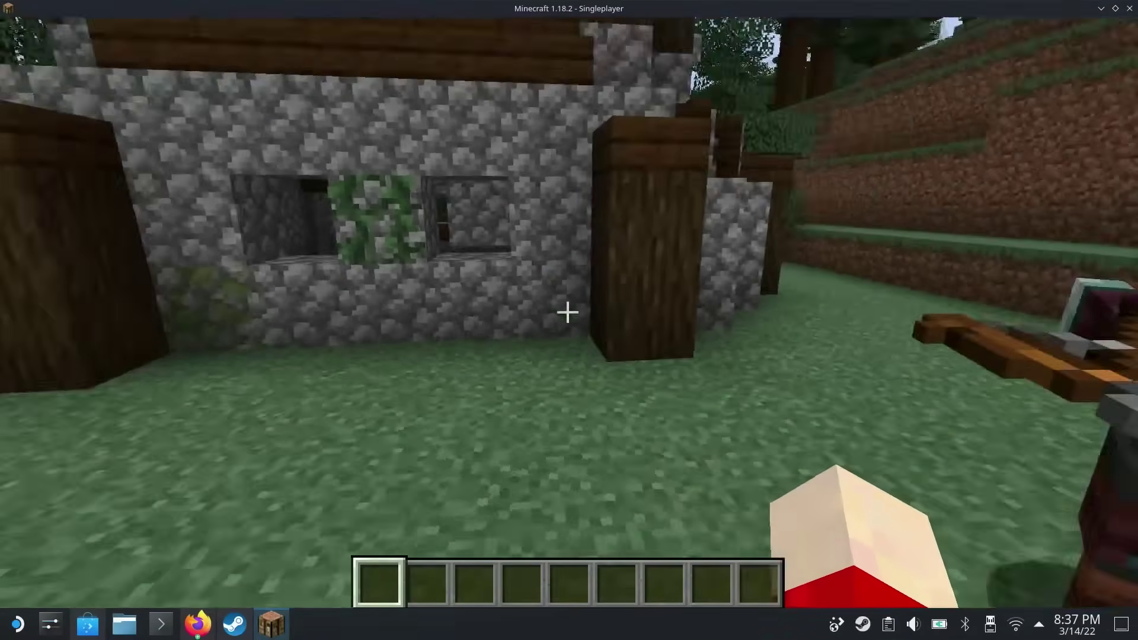
key(a)
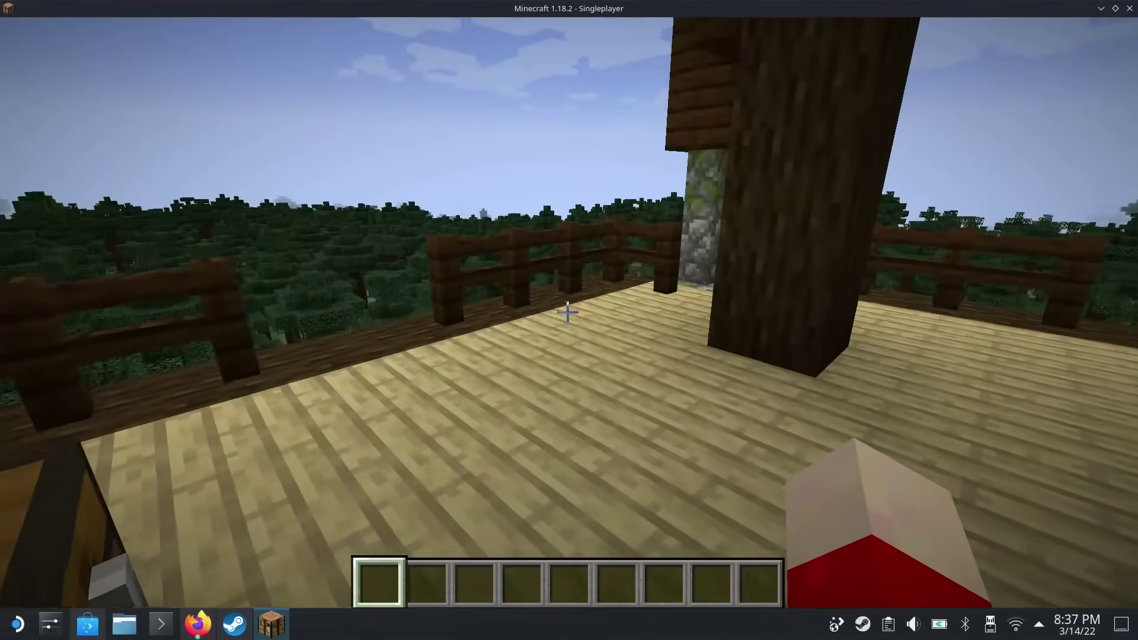
key(w)
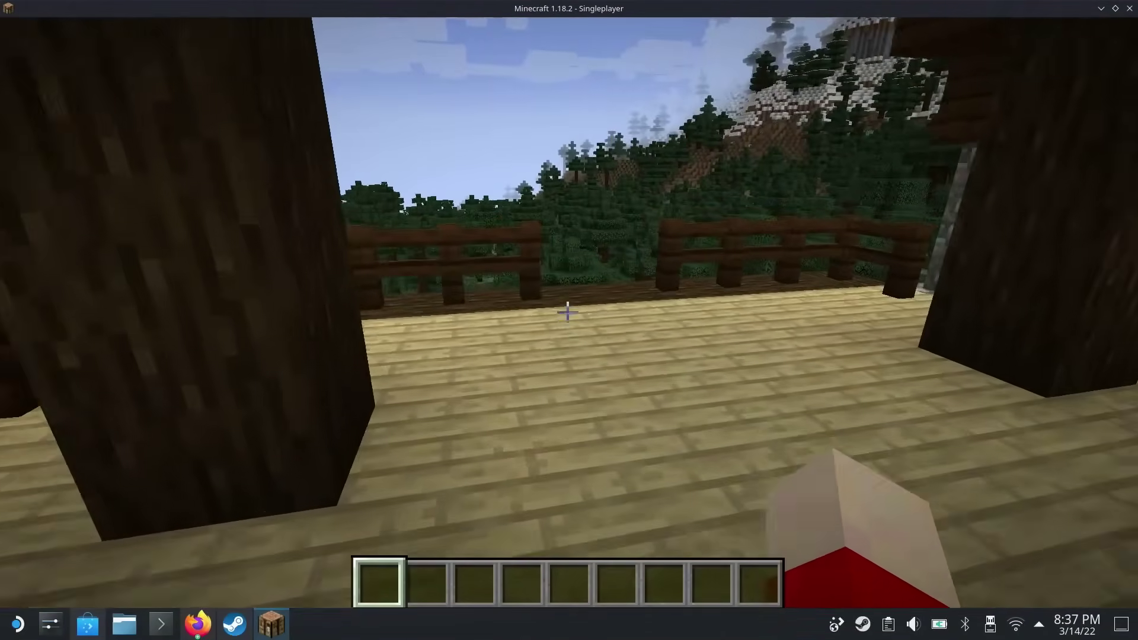
mouse_move(568, 312)
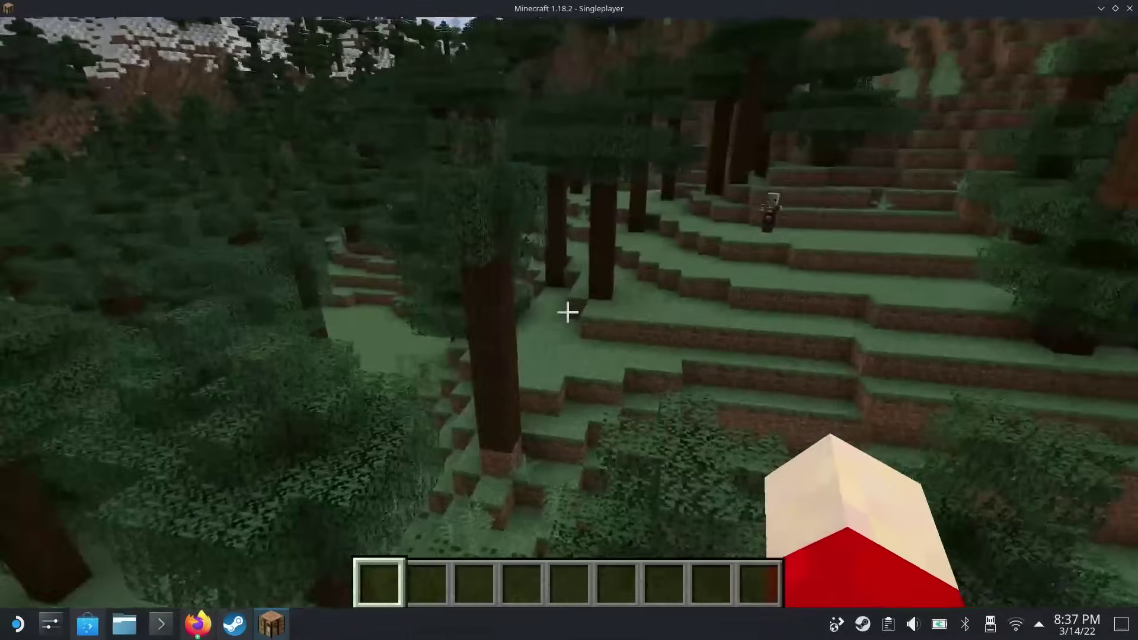
key(Escape)
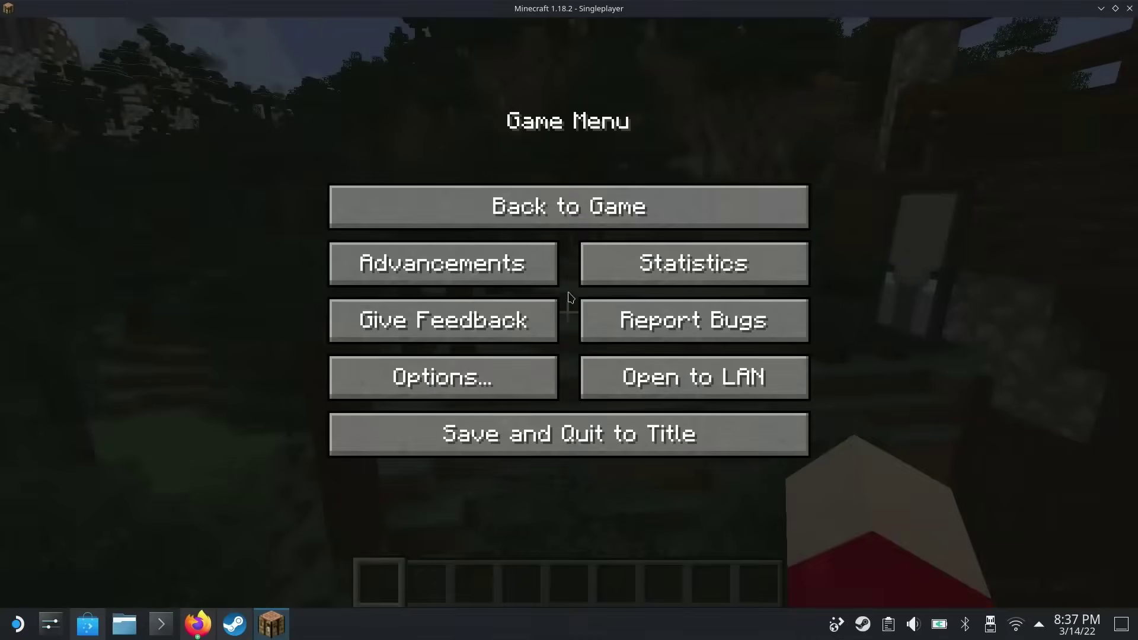
Save and quit the Minecraft world, switch to Steam and start adding a non-Steam game.
click(555, 440)
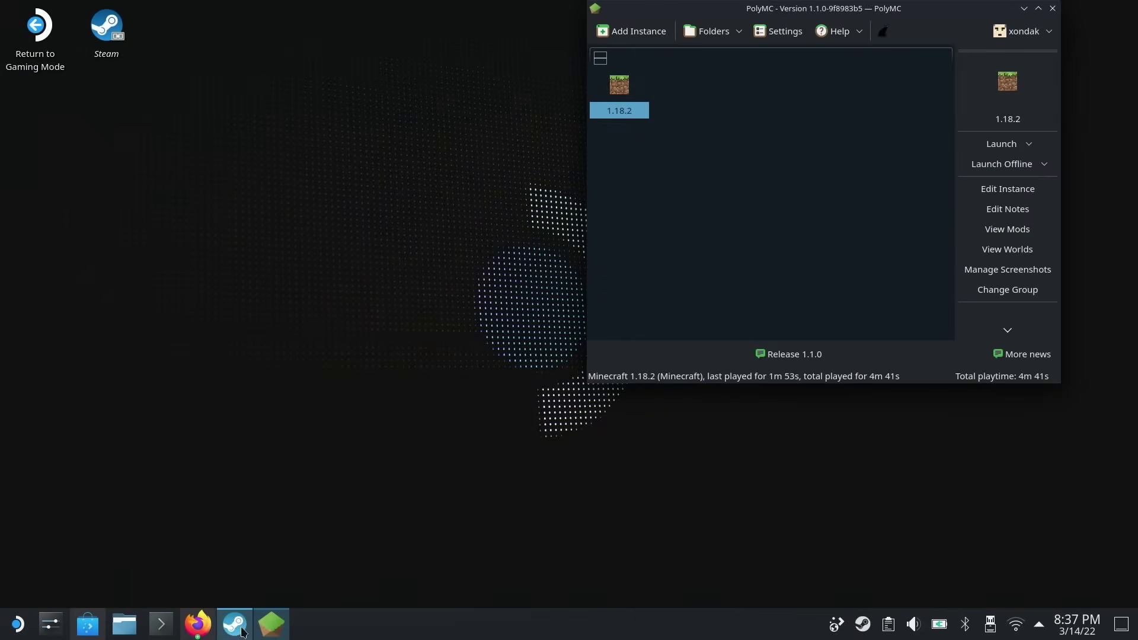
click(242, 632)
click(41, 589)
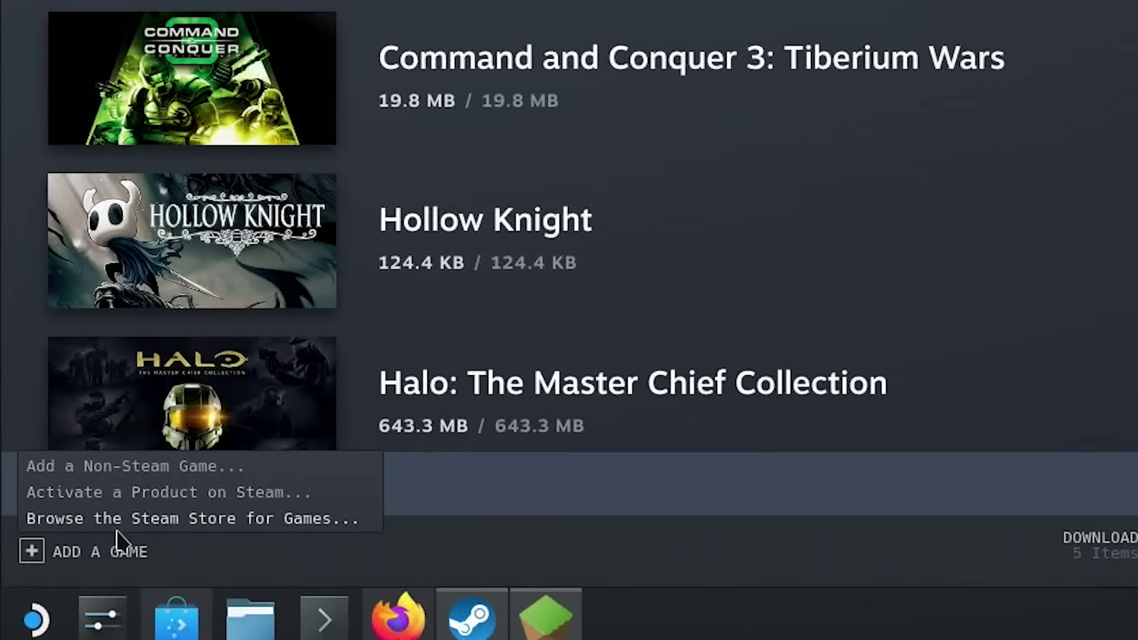
click(86, 468)
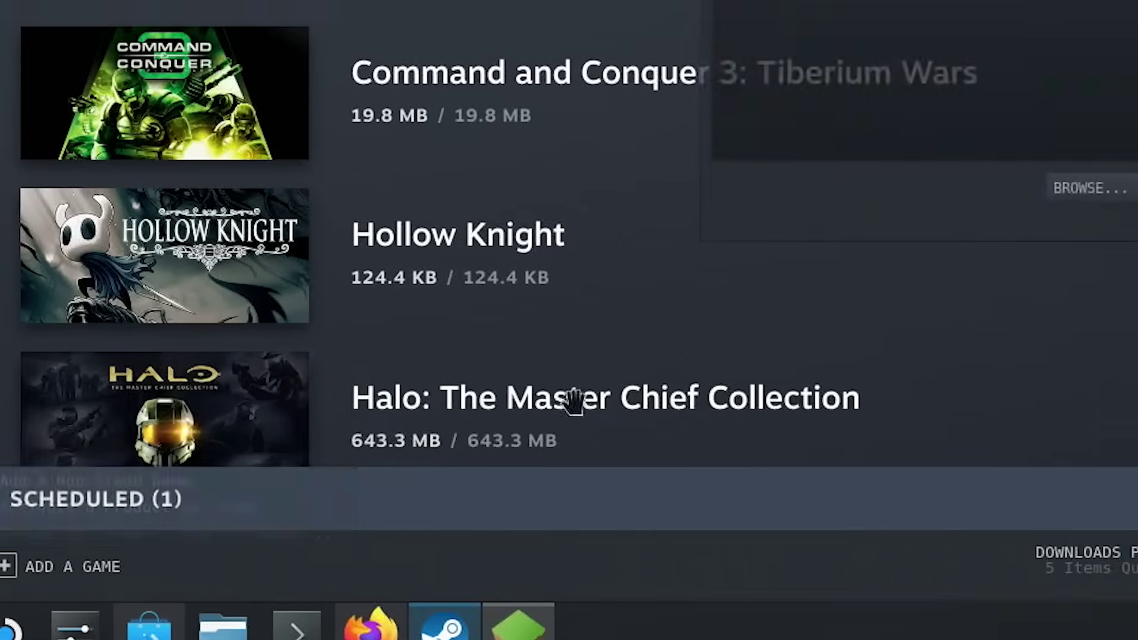
Select PolyMC from the list of programs and add it to the Steam games library.
scroll(427, 308, down, 6)
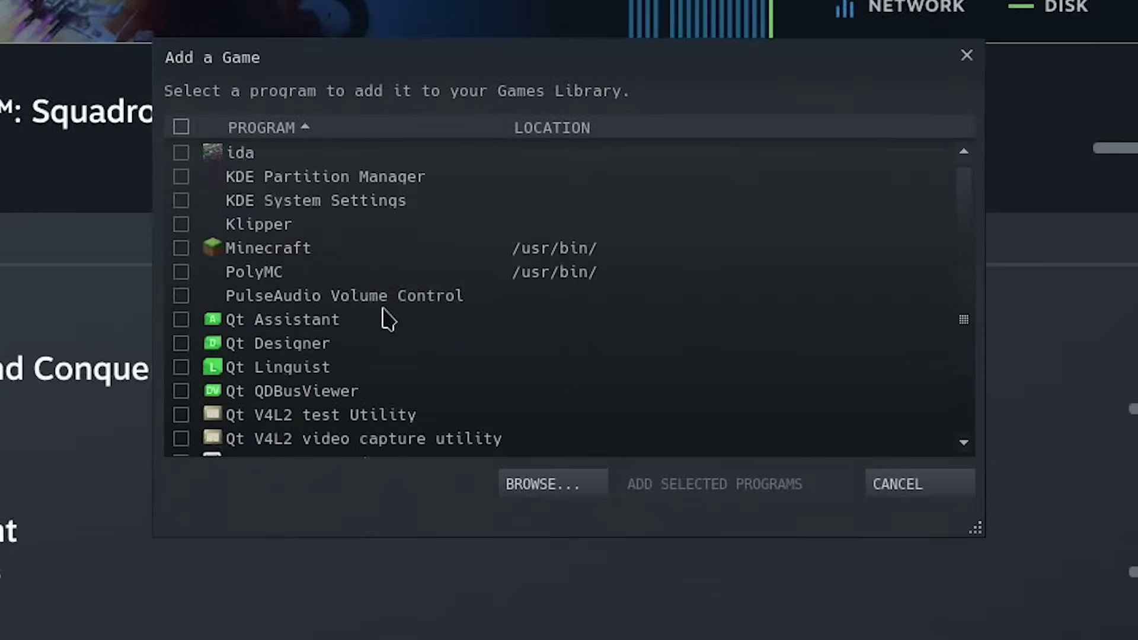
scroll(302, 335, up, 1)
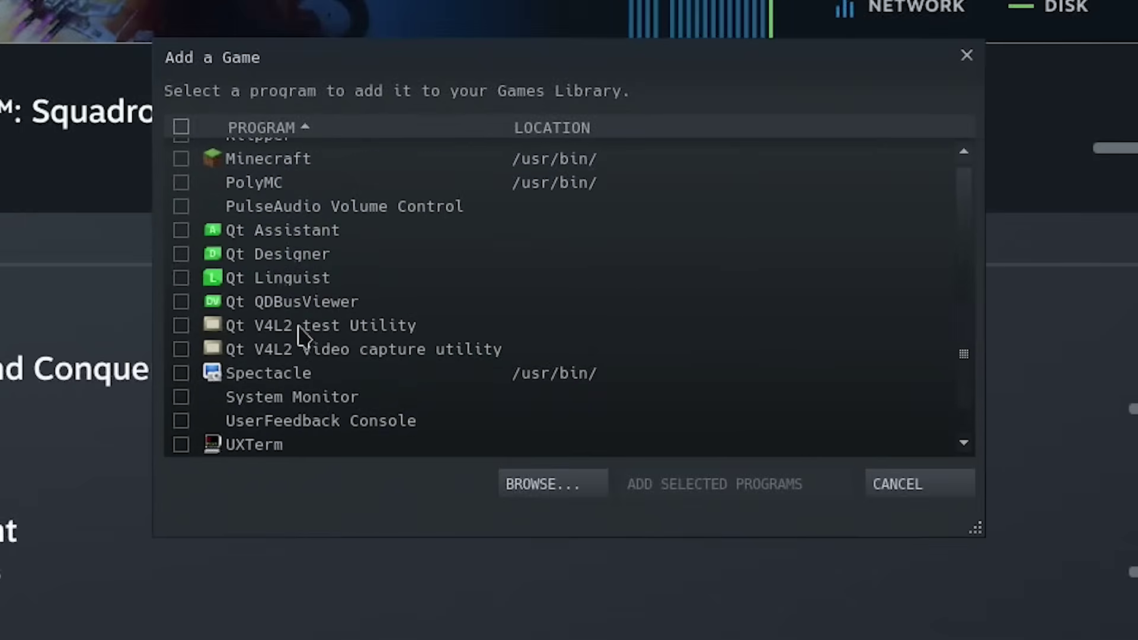
click(182, 184)
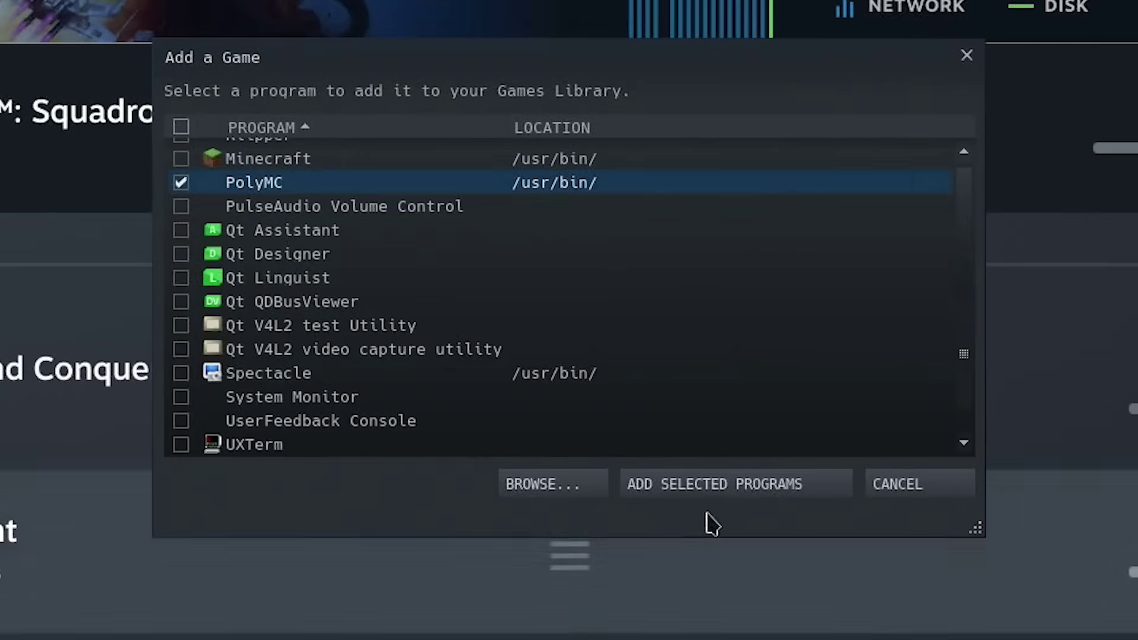
click(688, 483)
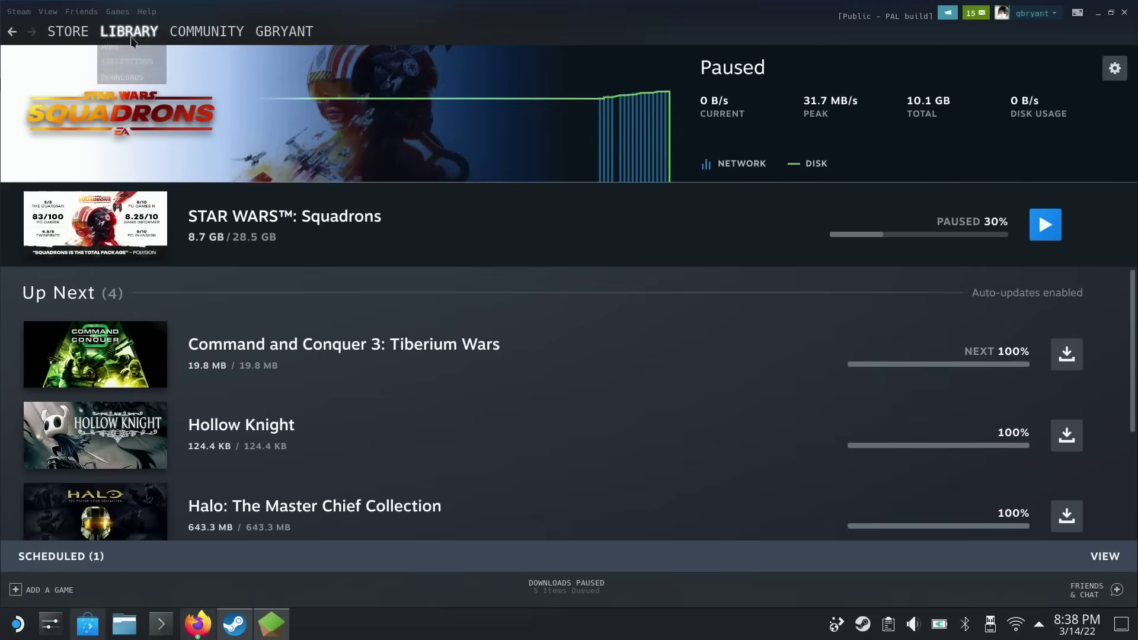
Find the PolyMC entry in the Steam library's game list and view its game page.
click(129, 46)
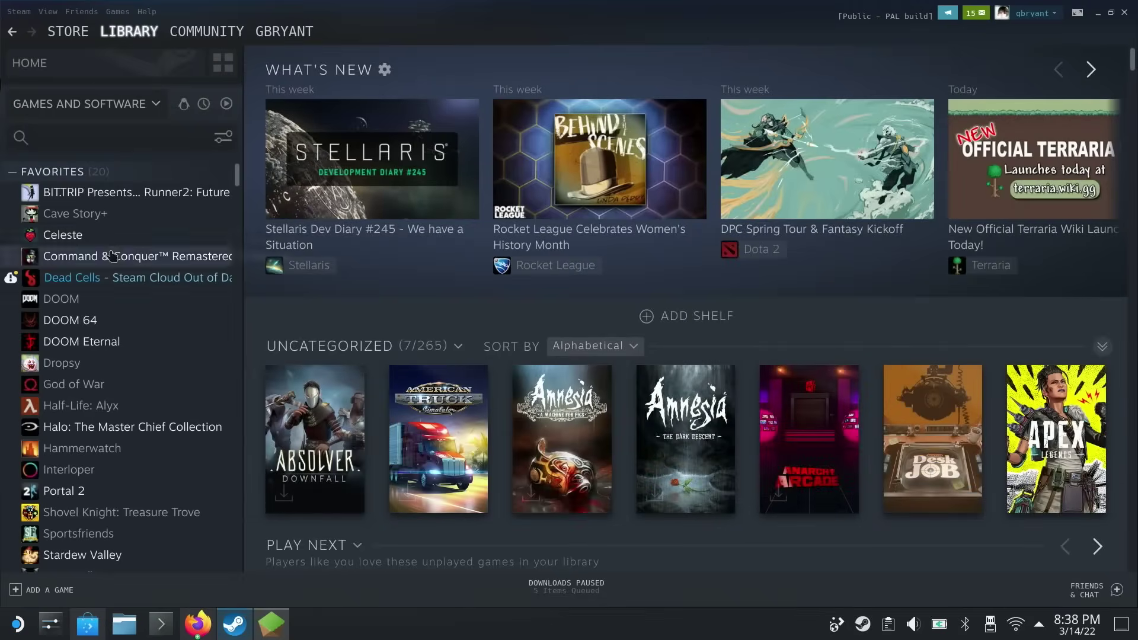
scroll(155, 292, down, 20)
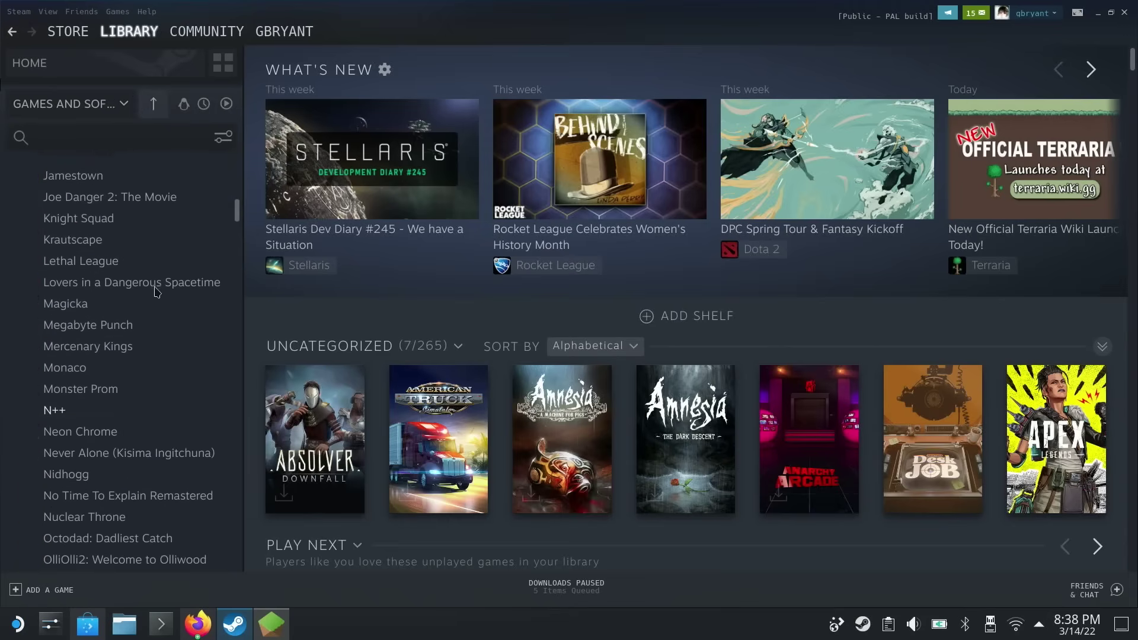
scroll(155, 292, down, 15)
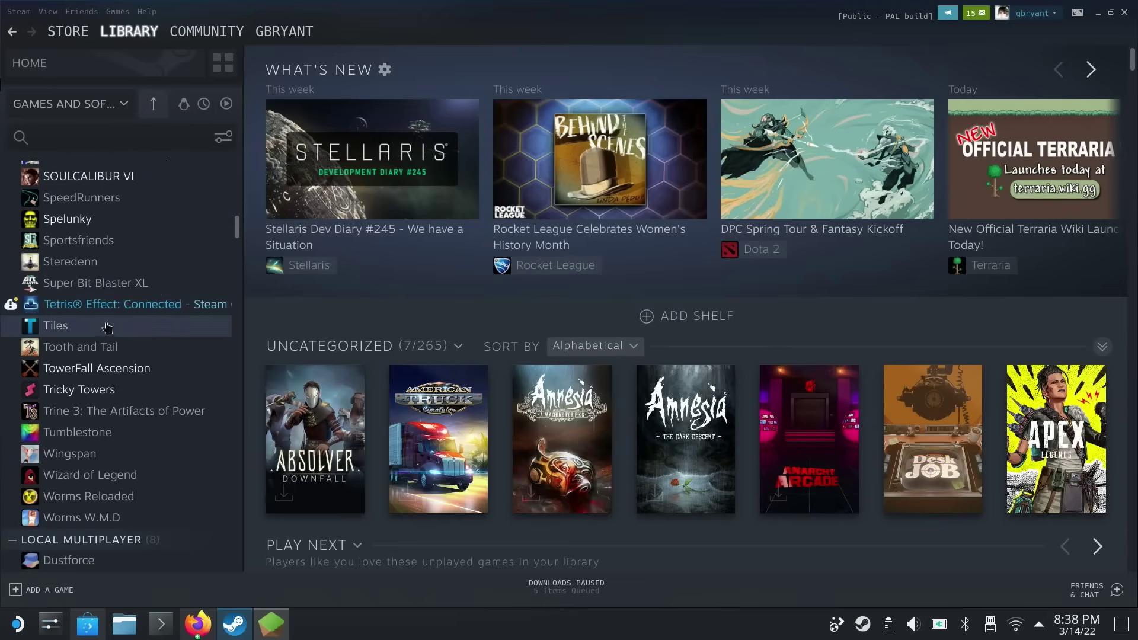
scroll(128, 329, down, 20)
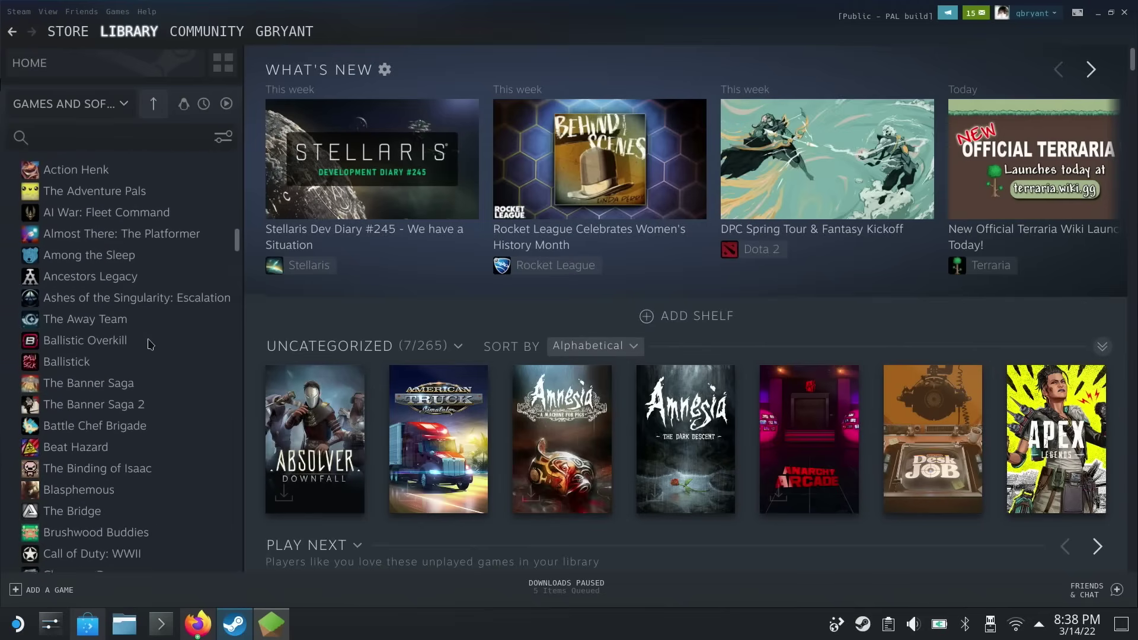
scroll(149, 343, down, 20)
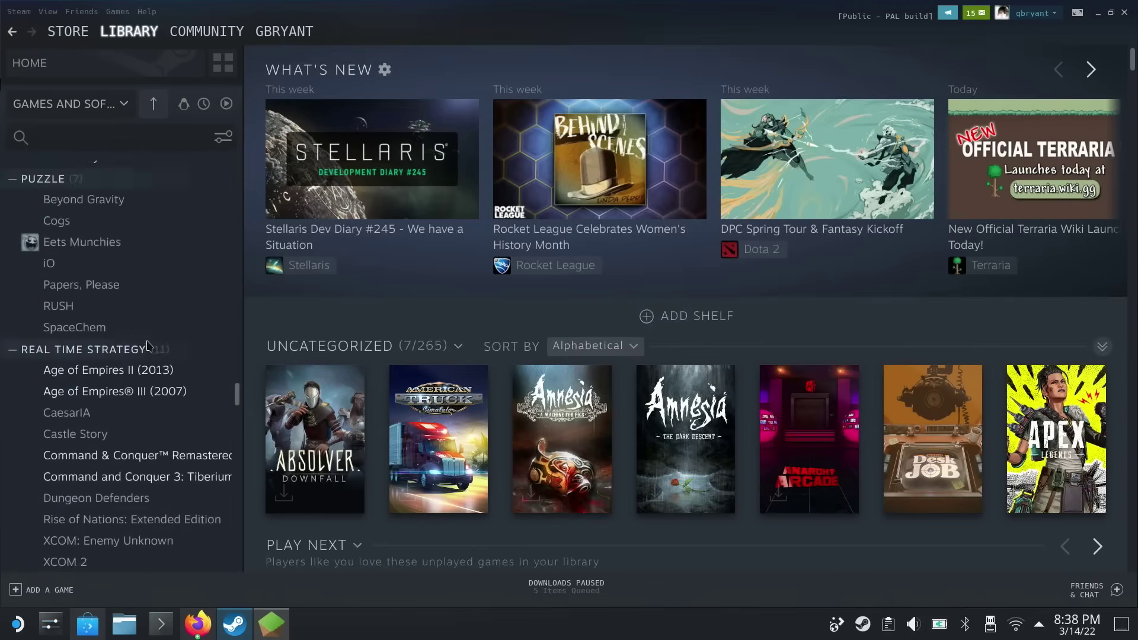
scroll(149, 345, down, 20)
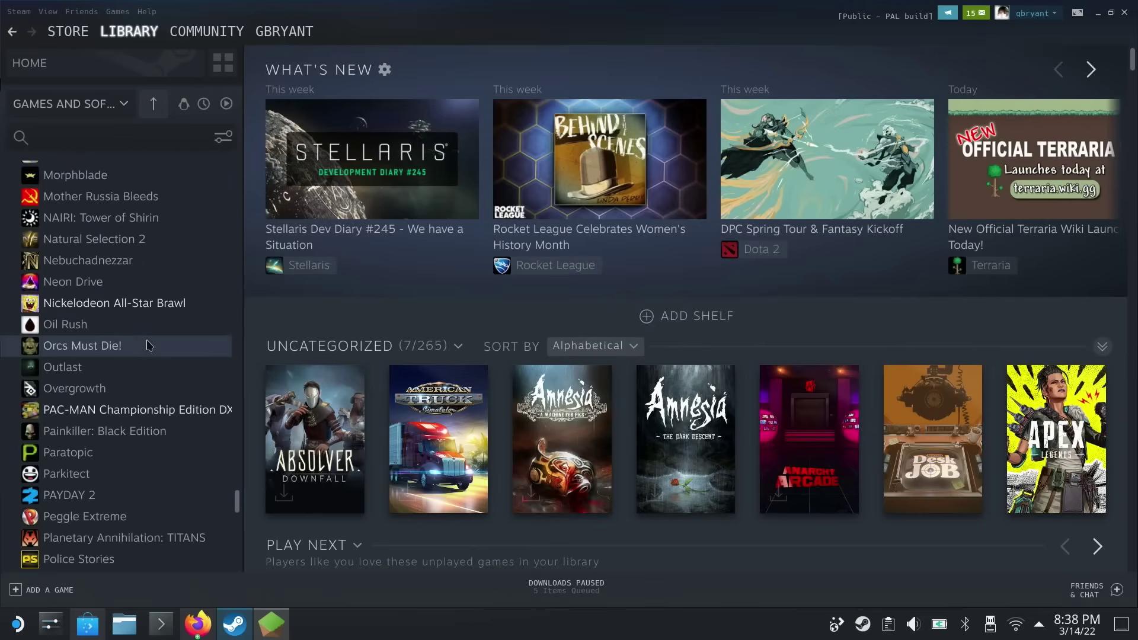
scroll(147, 345, down, 4)
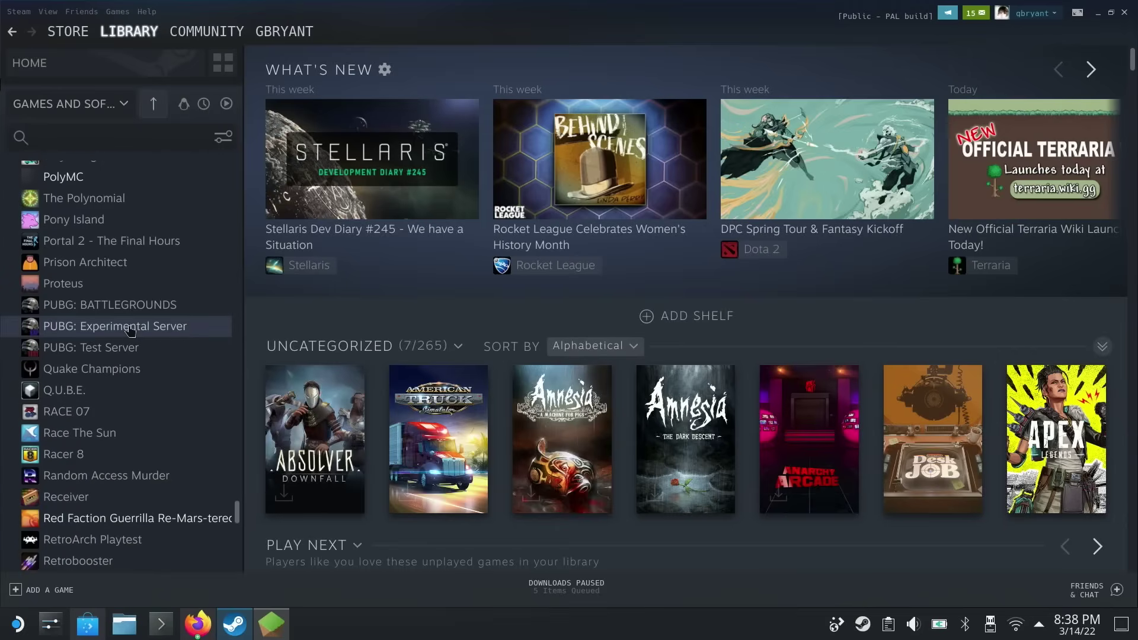
scroll(123, 317, up, 4)
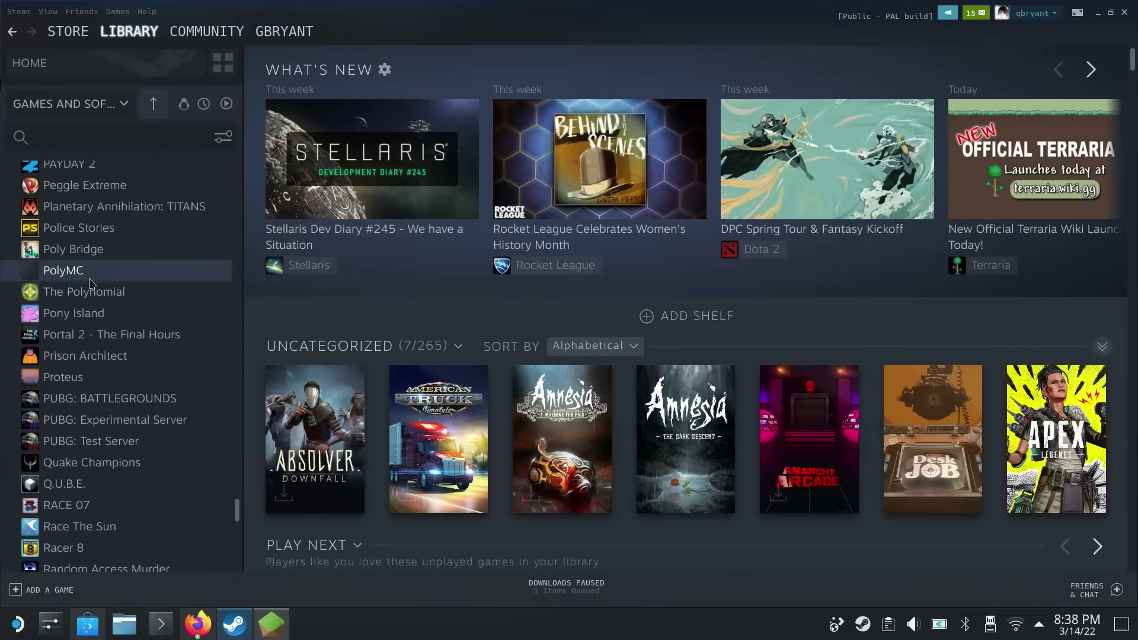
click(118, 271)
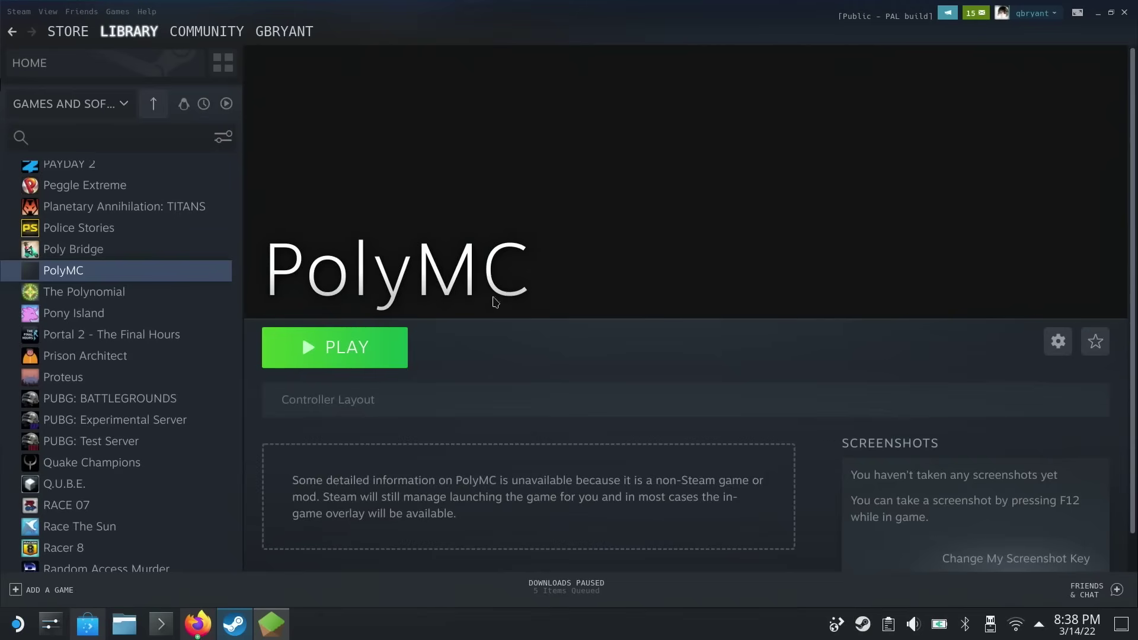
Close the Steam window, return the Deck to Gaming Mode and show the game library.
click(1126, 13)
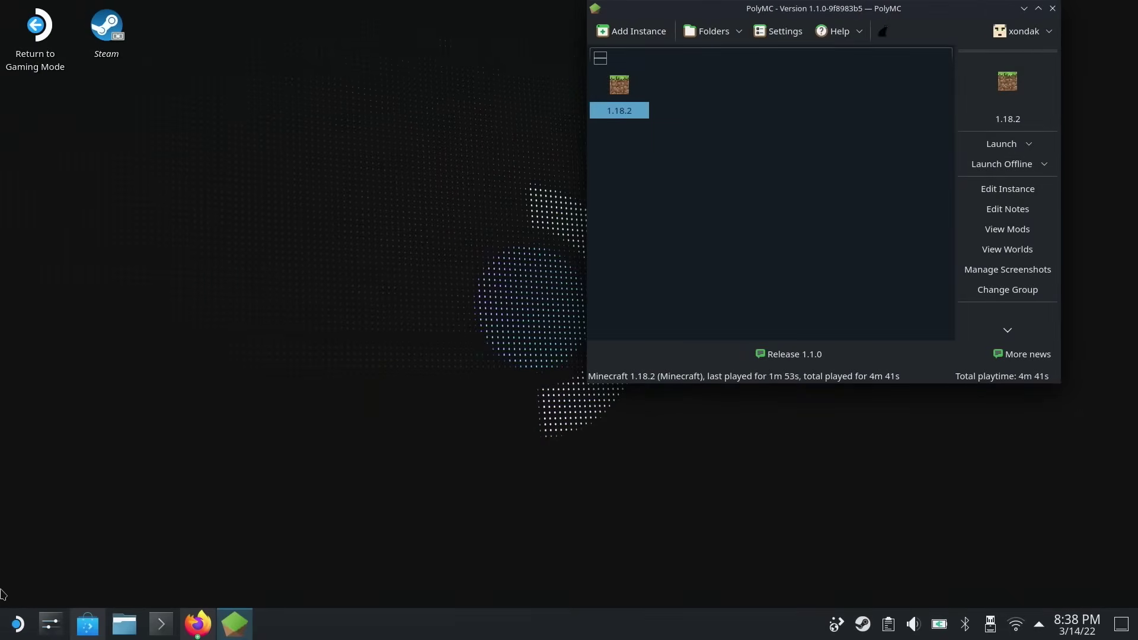
double_click(36, 25)
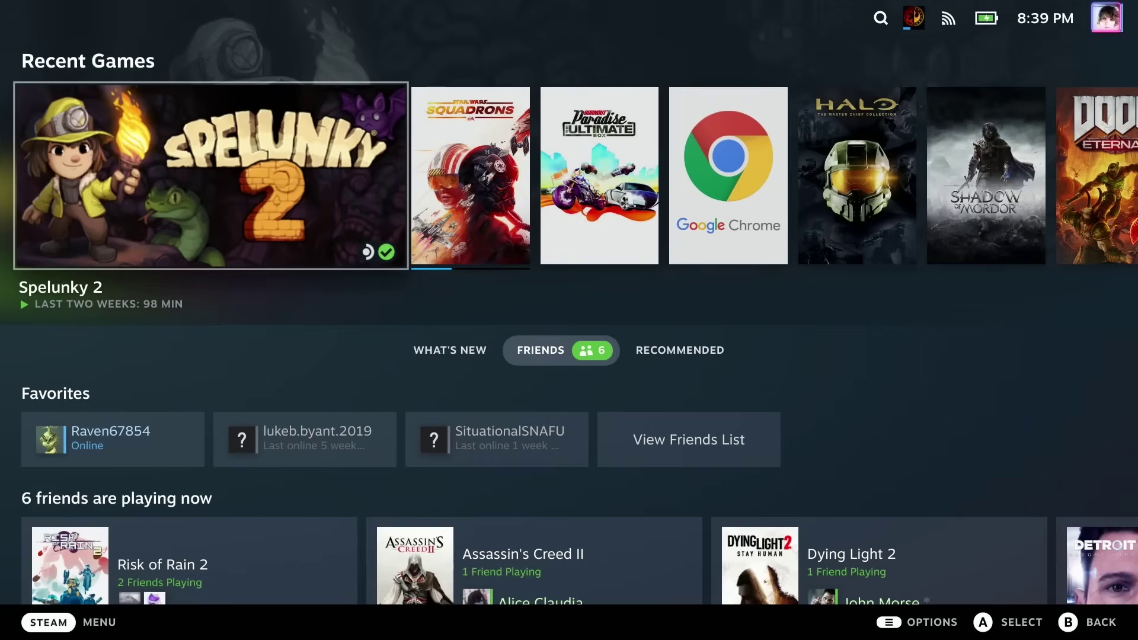
key(ctrl+1)
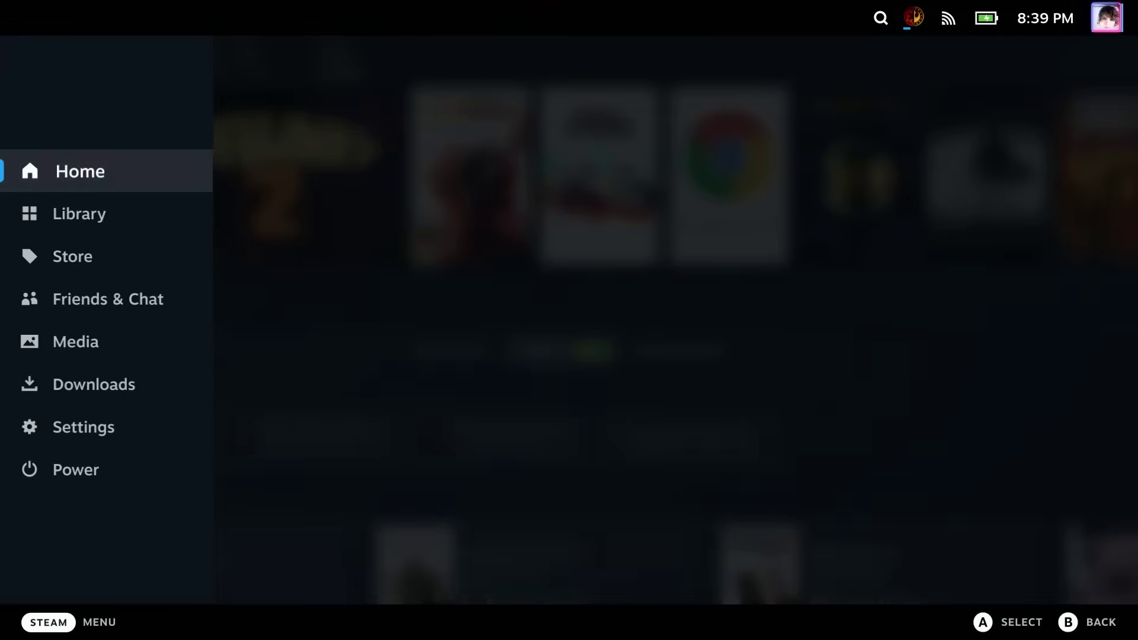
key(Down)
key(Return)
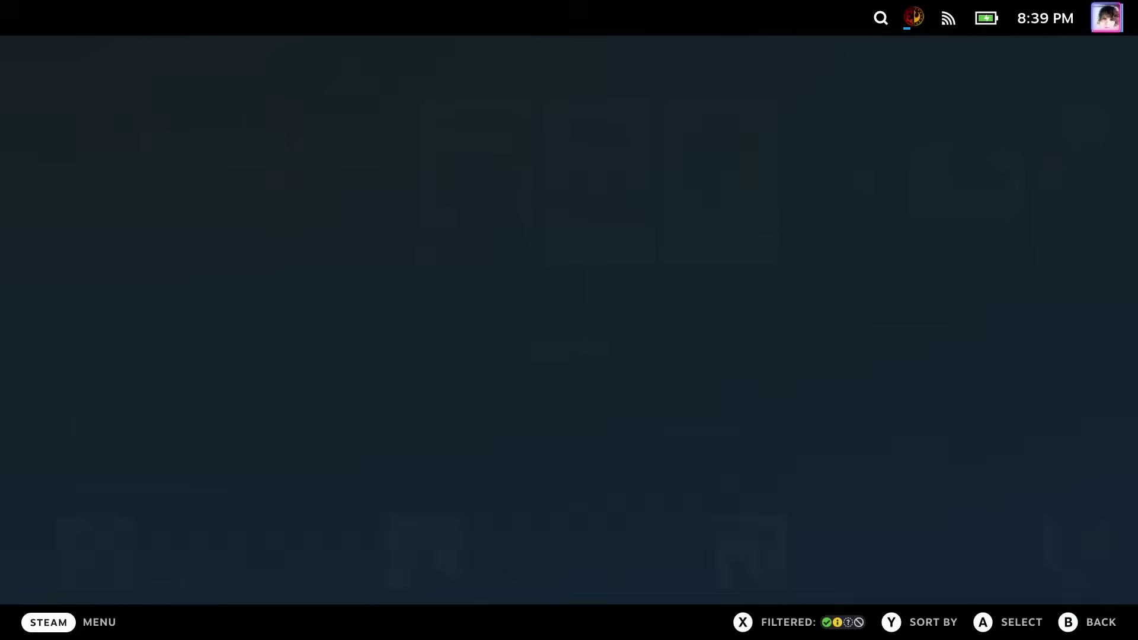
Launch PolyMC from the library's Non-Steam collection.
key(Tab)
key(Tab)
key(Tab)
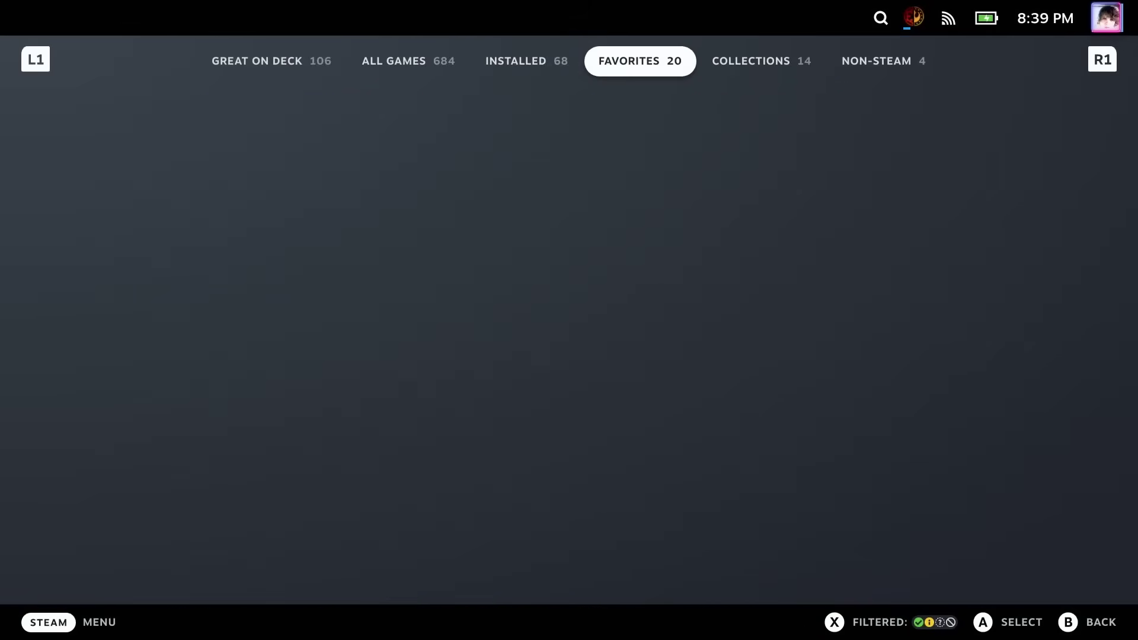
key(Tab)
key(Down)
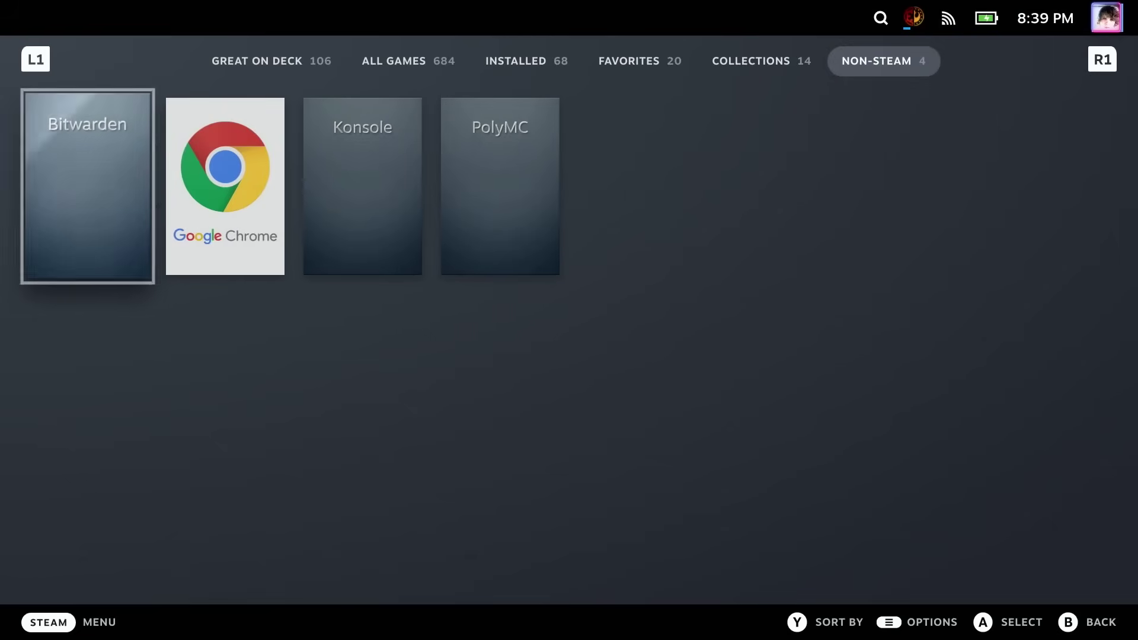
key(Right)
key(Right)
key(Right)
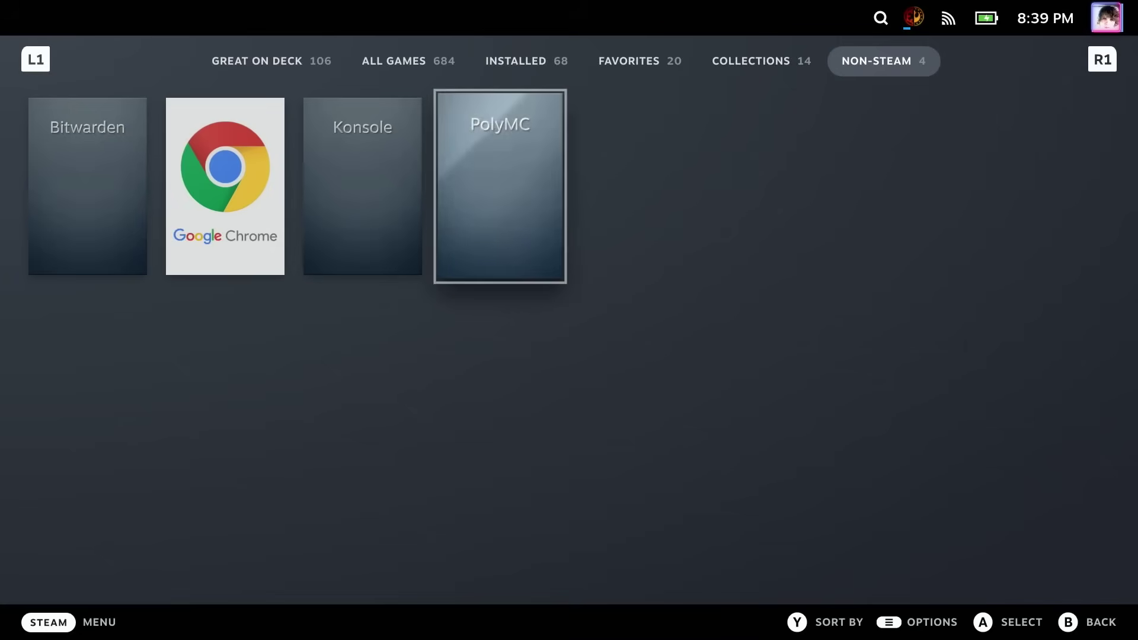
key(Return)
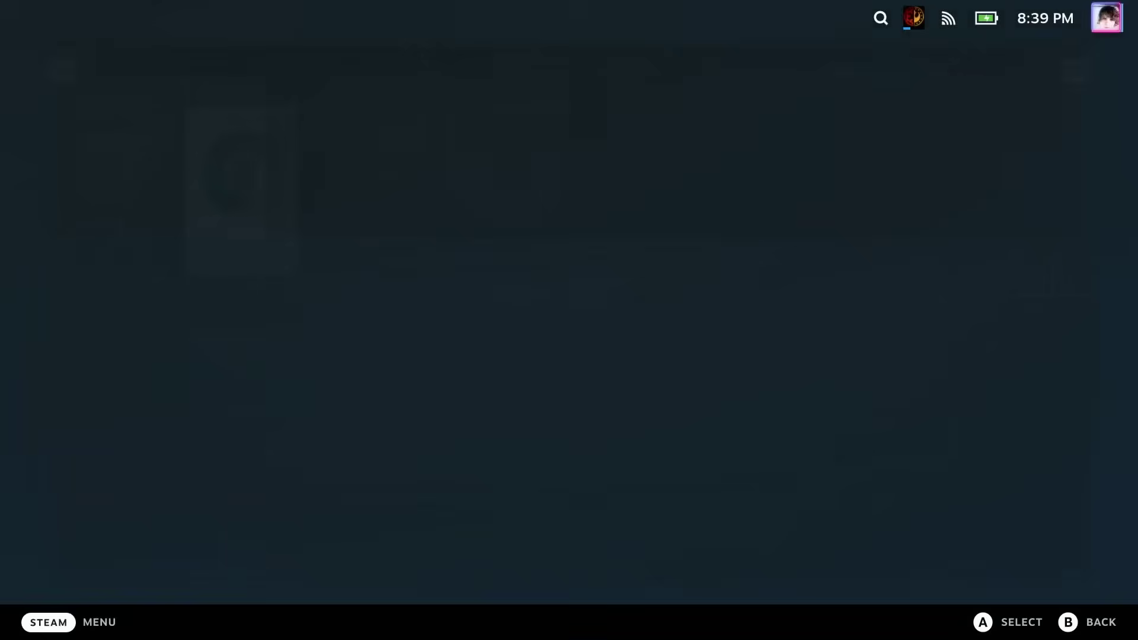
key(Return)
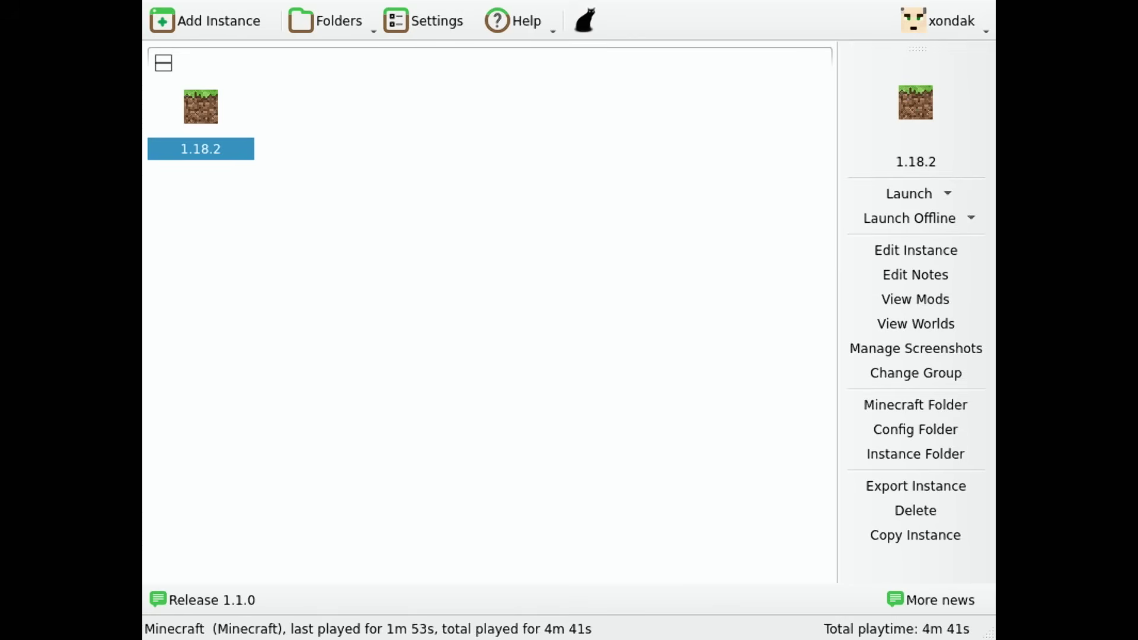
Open PolyMC's controller settings and bring up the controller layout templates.
key(shift+Tab)
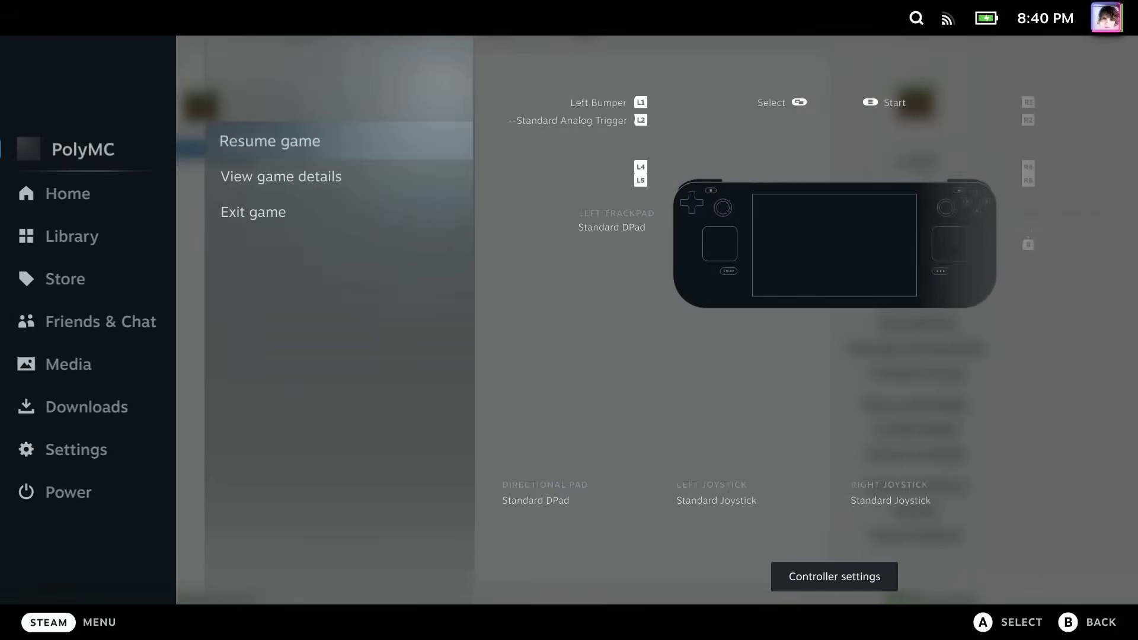
key(Right)
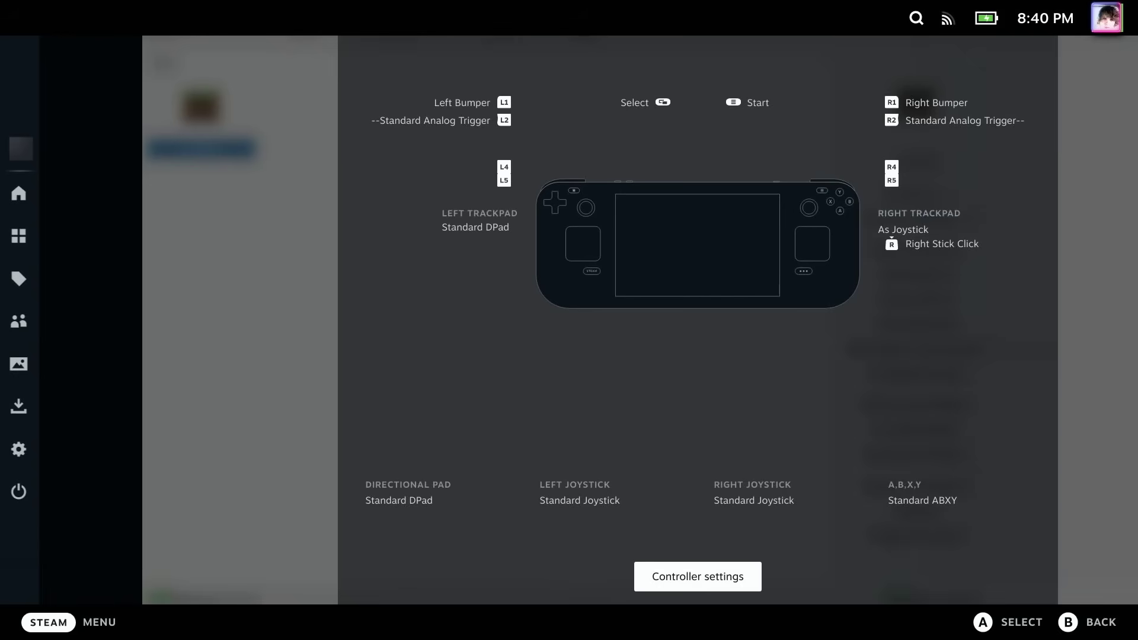
key(Return)
key(Up)
key(Return)
Apply the Keyboard (WASD) and Mouse template as PolyMC's controller layout and return to PolyMC.
key(Down)
key(Down)
key(Down)
key(Down)
key(Down)
key(Down)
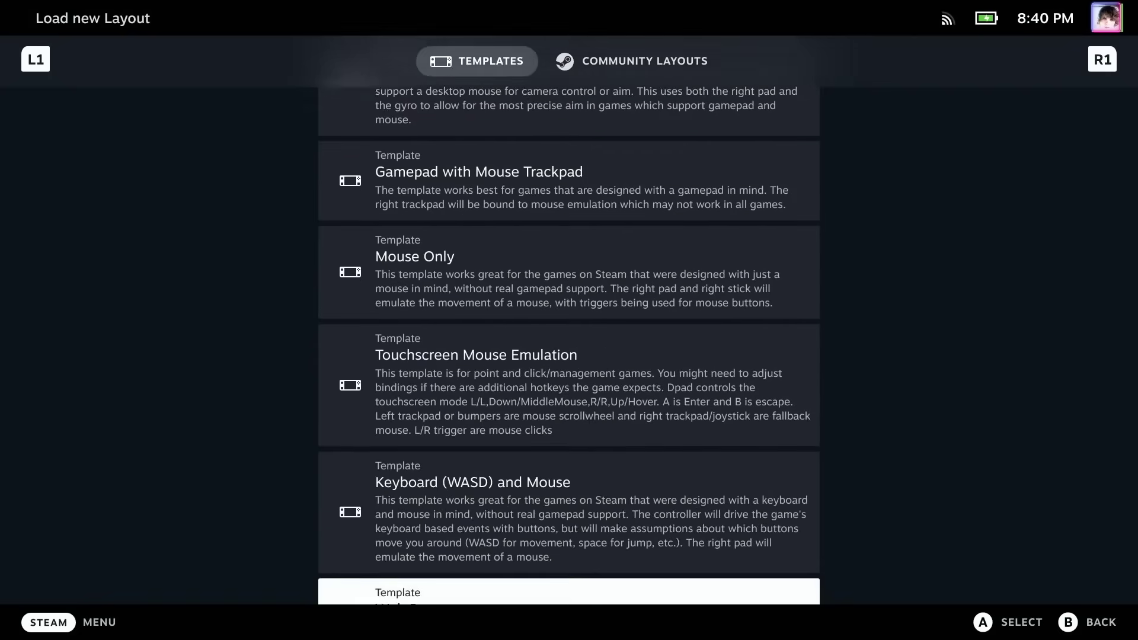
key(Up)
key(Return)
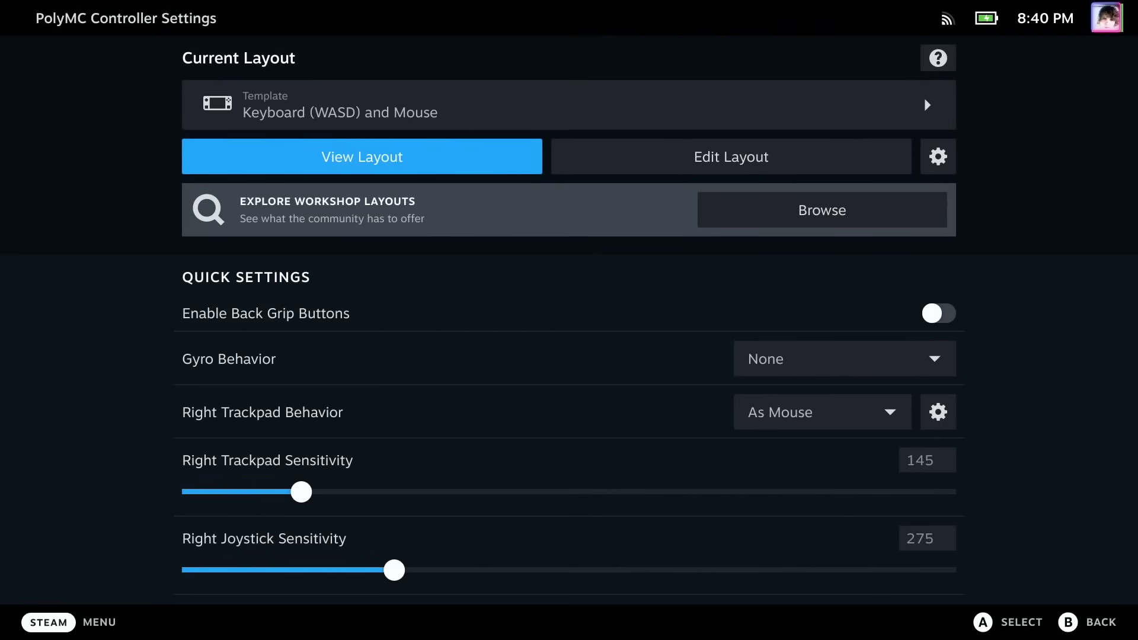
key(Return)
key(Escape)
key(Escape)
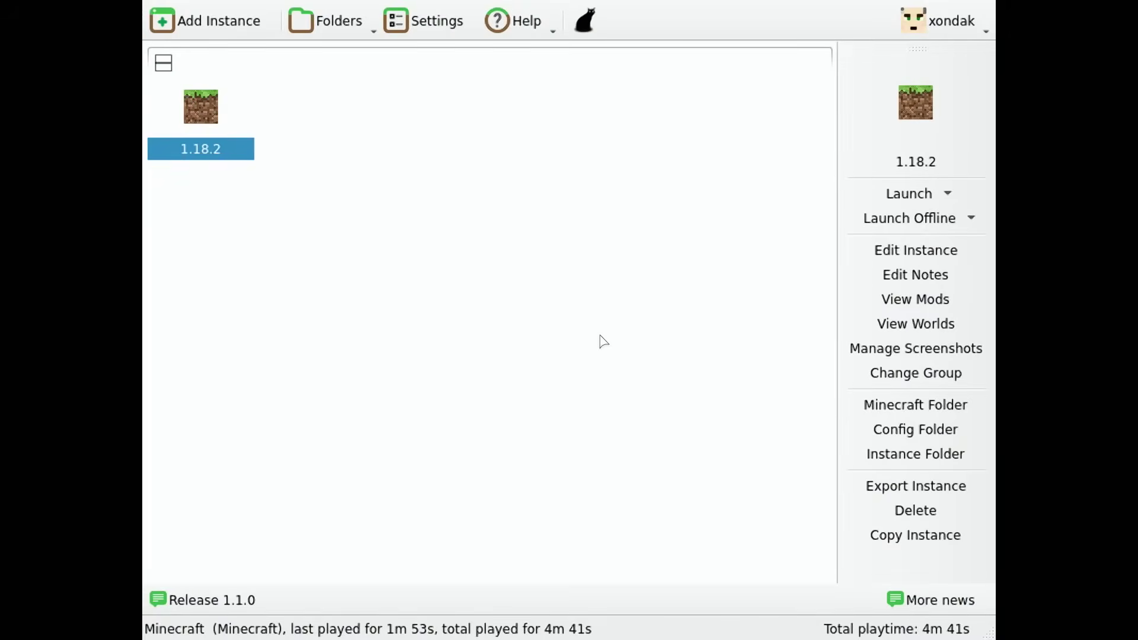
Launch the 1.18.2 instance and show the Deck's performance settings in Advanced View.
double_click(207, 119)
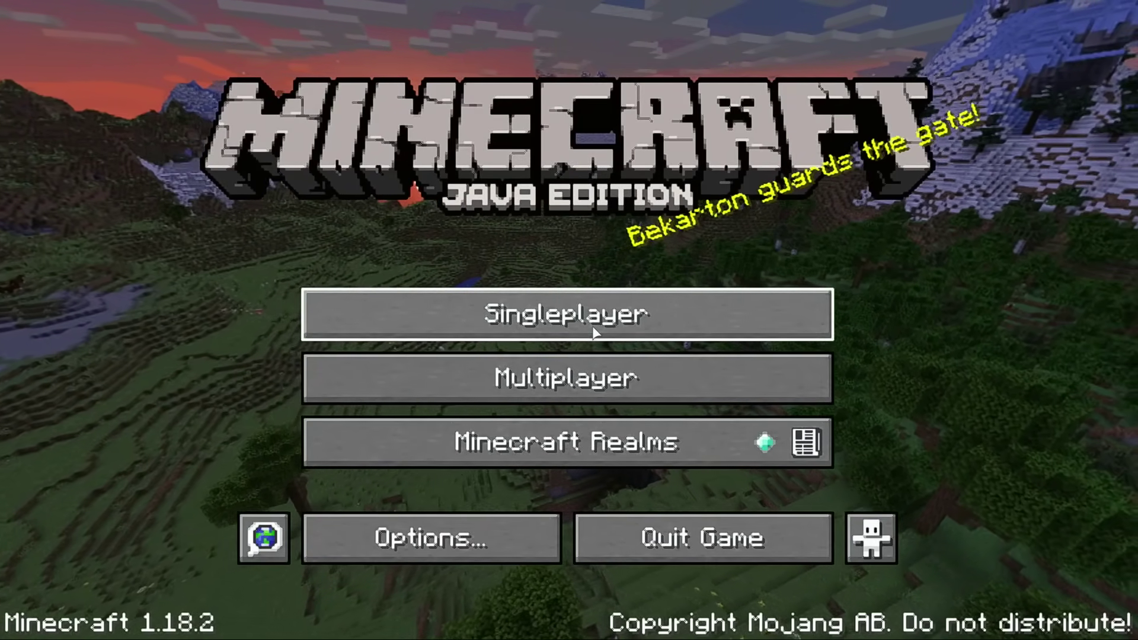
key(ctrl+2)
key(Down)
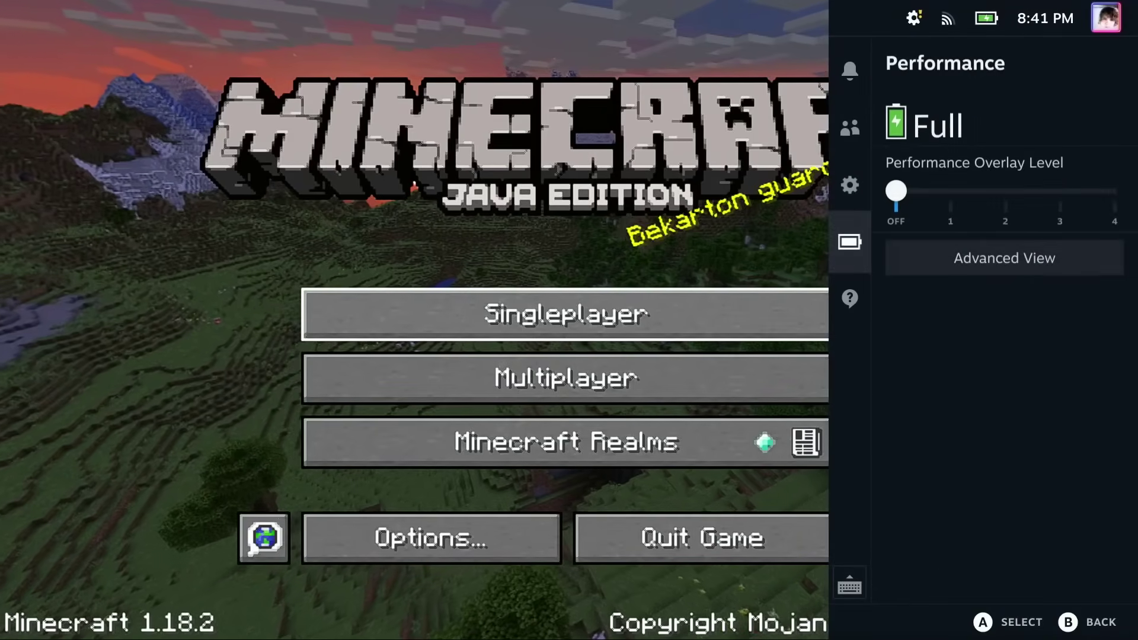
key(Down)
key(Down)
key(Return)
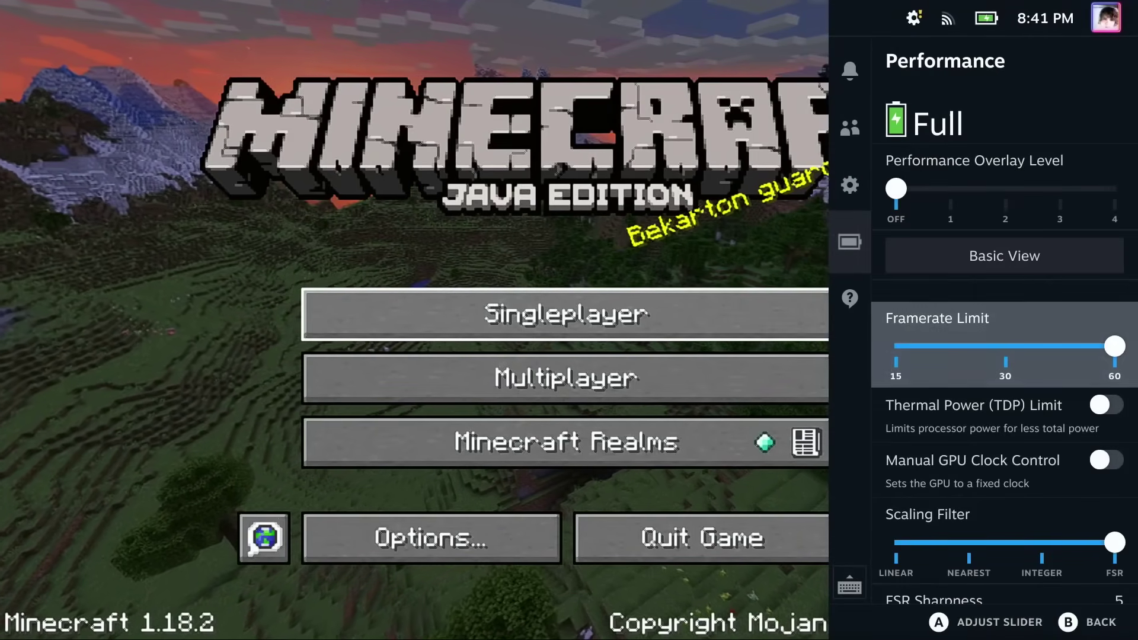
Change the performance scaling filter to Nearest.
key(Down)
key(Down)
key(Down)
key(Down)
key(Up)
key(Left)
key(Right)
key(Return)
key(Left)
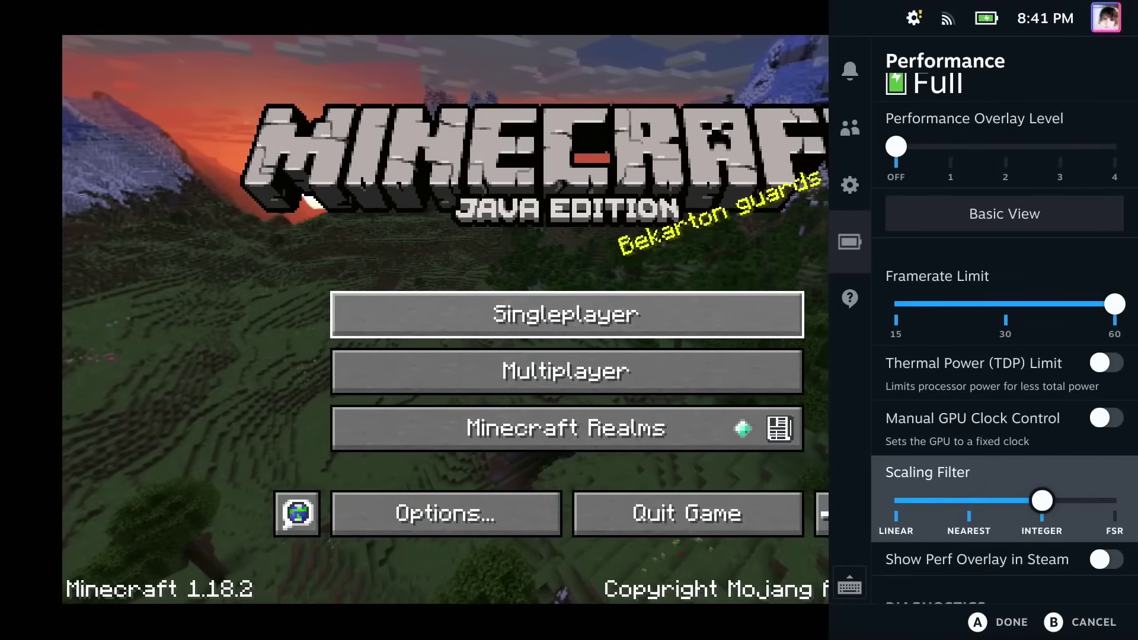
key(Left)
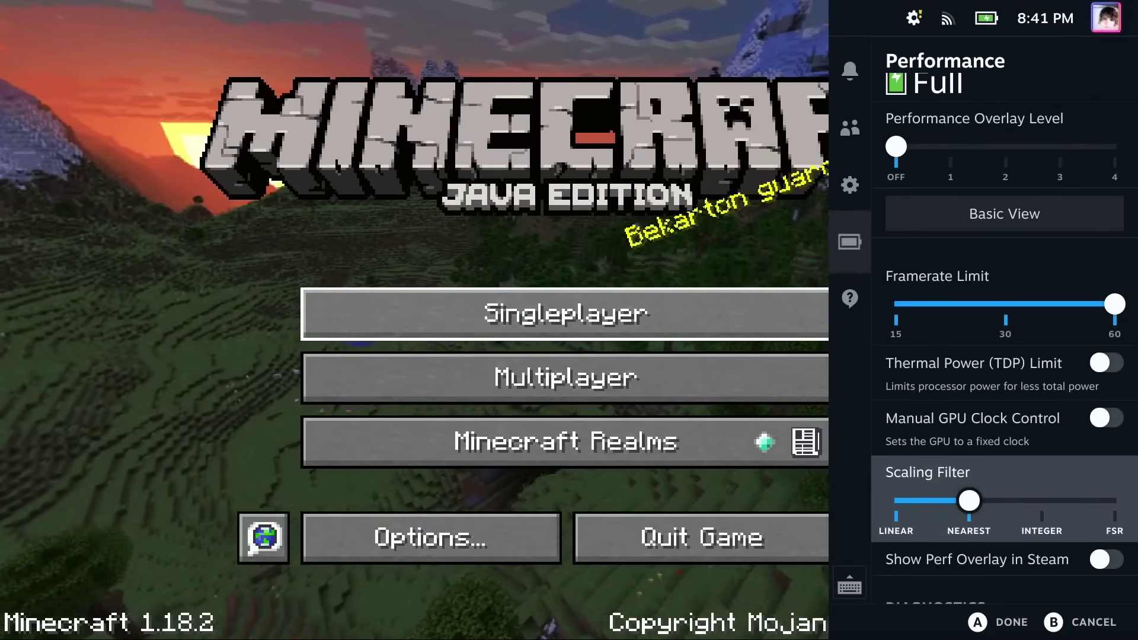
Try the Integer and FSR scaling filters, settle on Nearest, and close the performance settings.
key(Right)
key(Right)
key(Left)
key(Left)
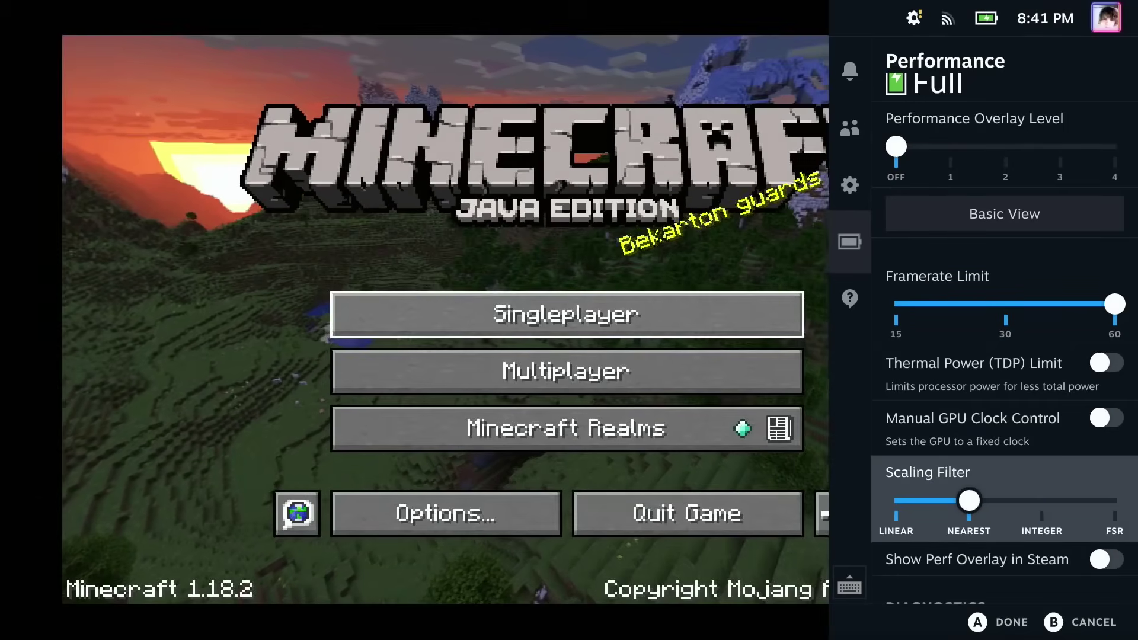
key(Return)
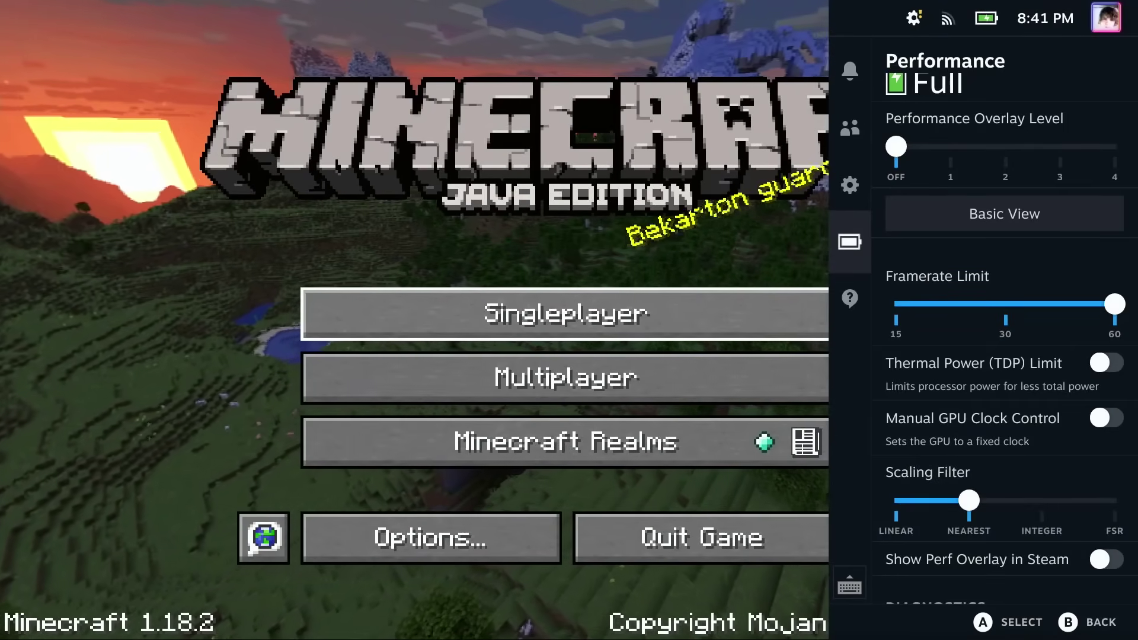
key(Escape)
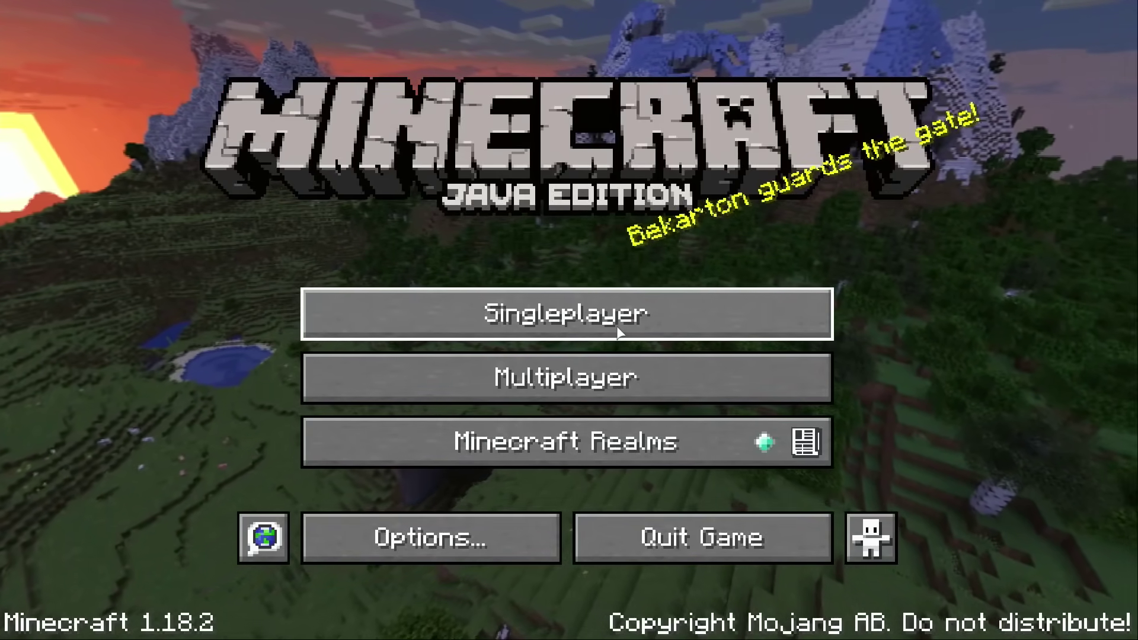
Set Minecraft's fullscreen resolution to 1280x800@60 (24bit) in the video settings.
click(473, 557)
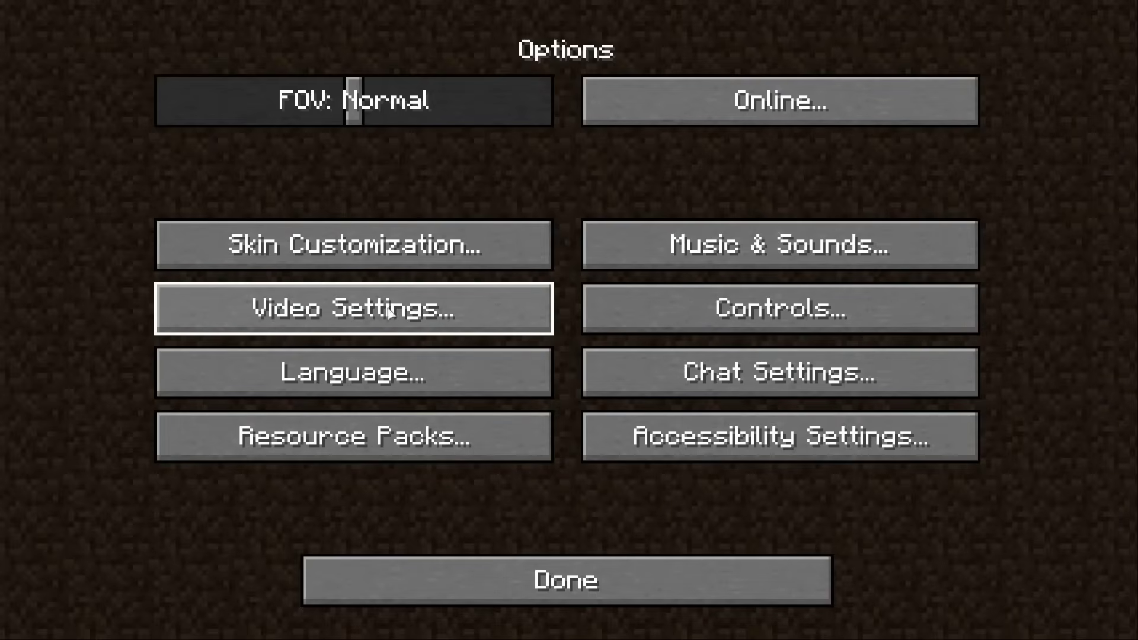
click(330, 318)
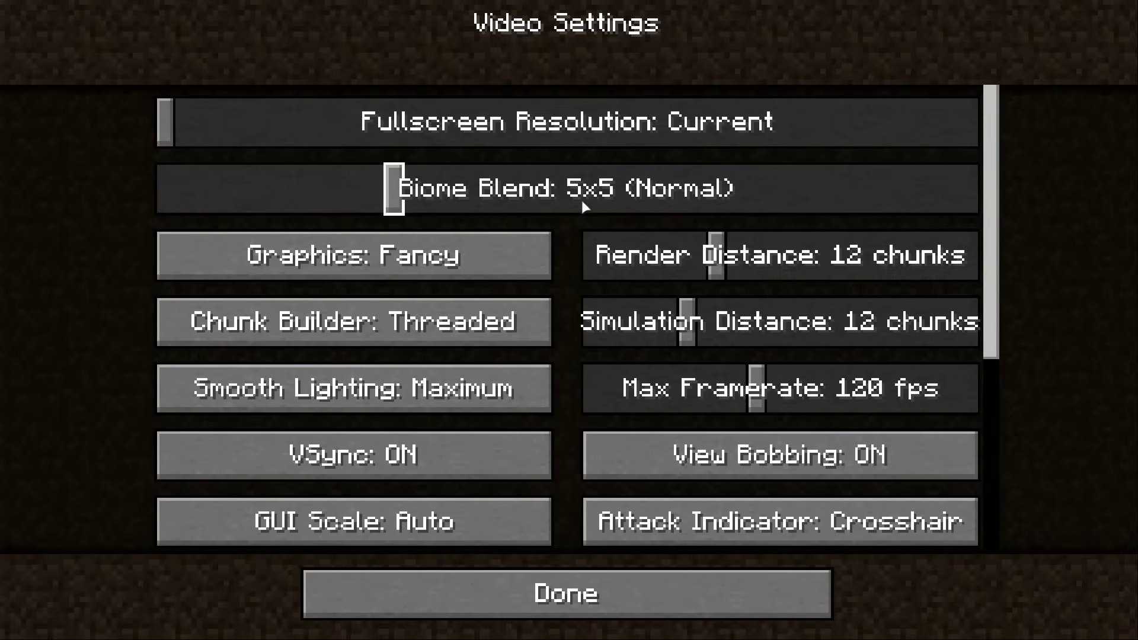
drag(480, 122, 669, 145)
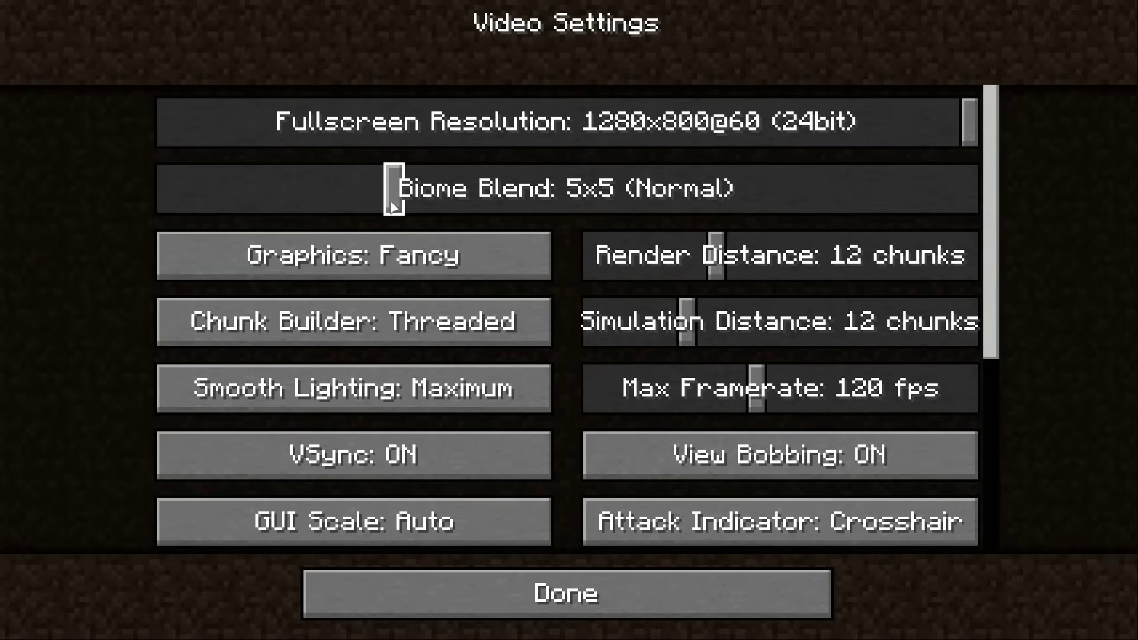
Turn on Fullscreen in the video settings and return to the title screen.
drag(991, 305, 981, 505)
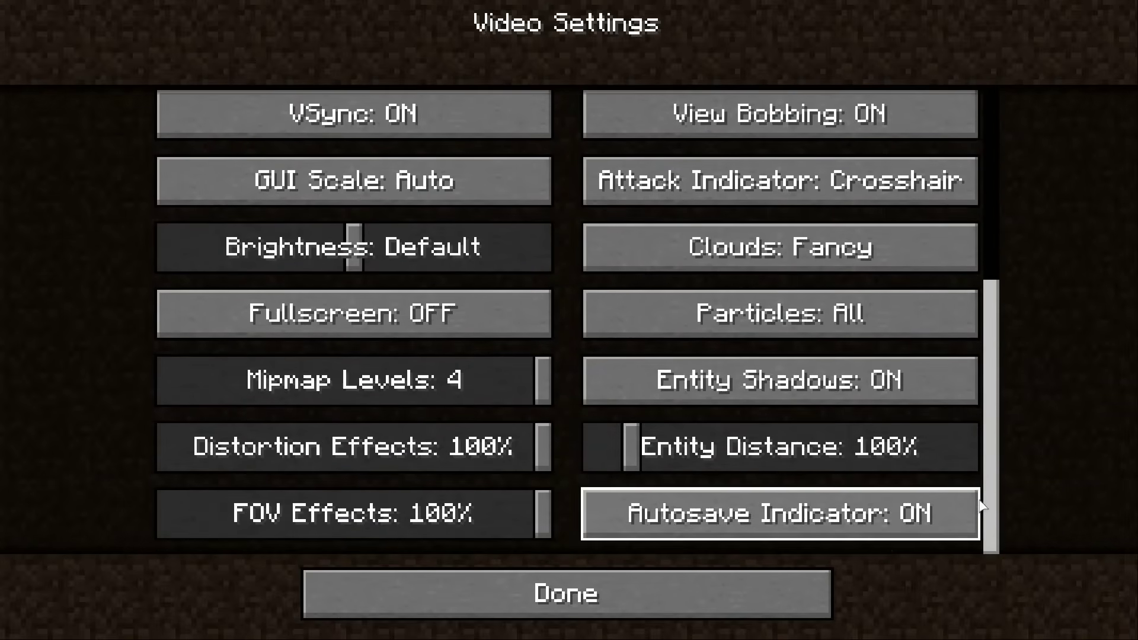
click(289, 314)
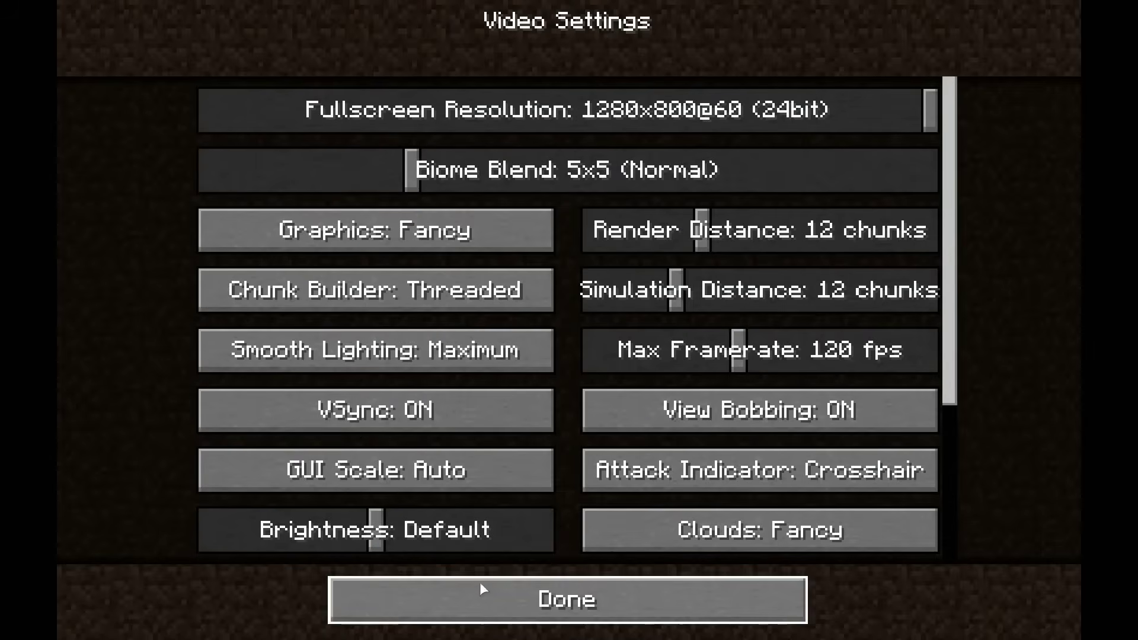
click(502, 620)
key(Escape)
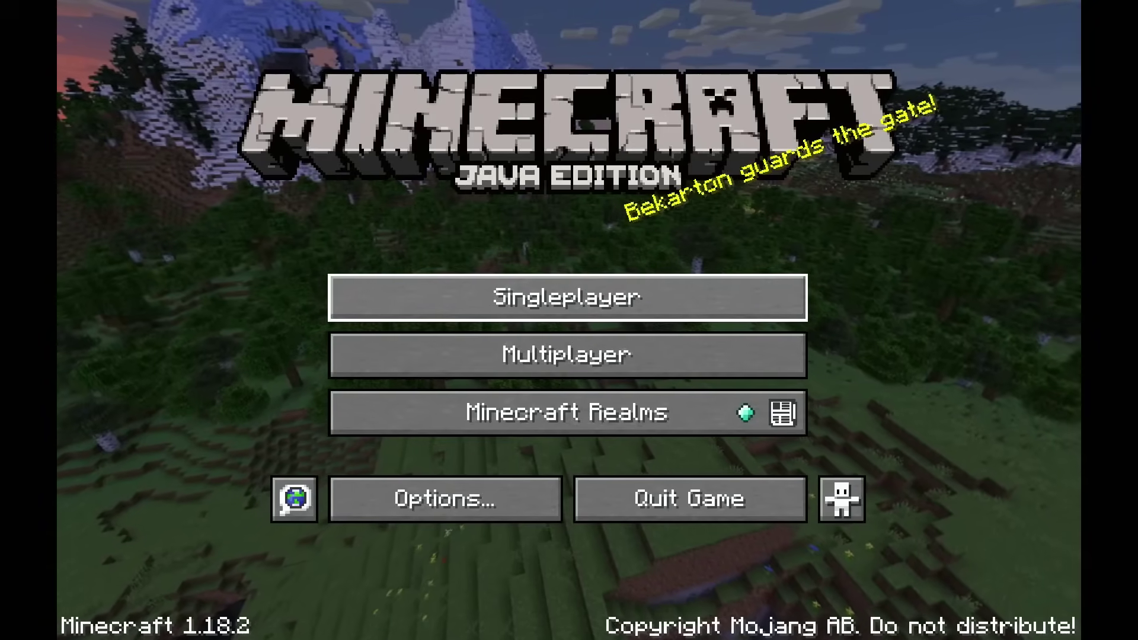
Load the singleplayer world Steam Deck World and move around in it.
click(574, 301)
click(467, 173)
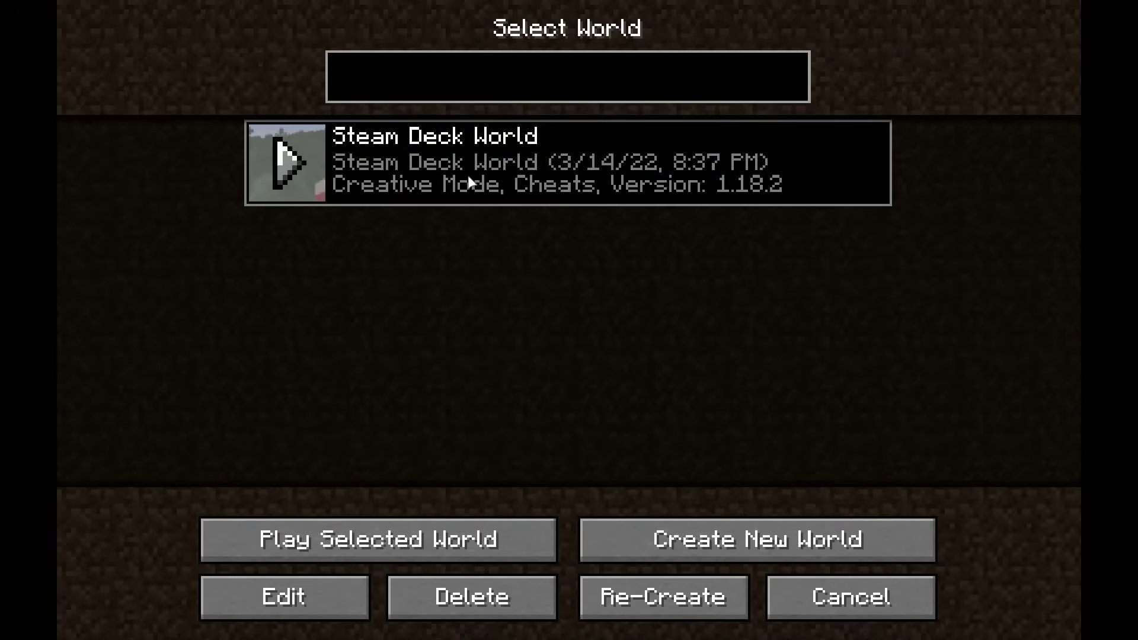
click(327, 154)
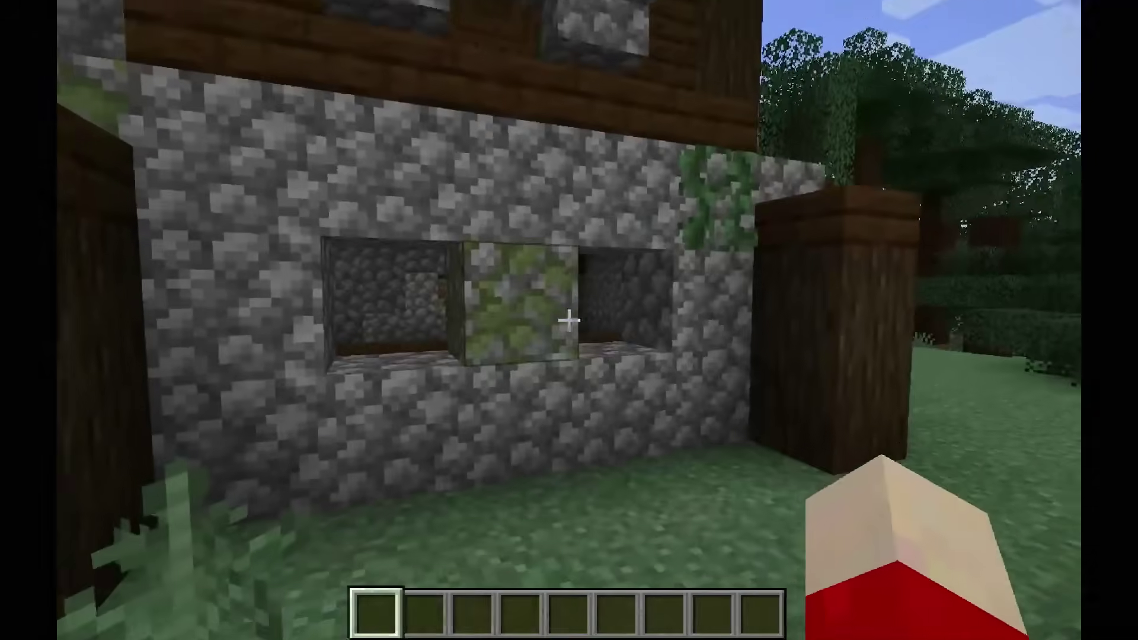
key(w)
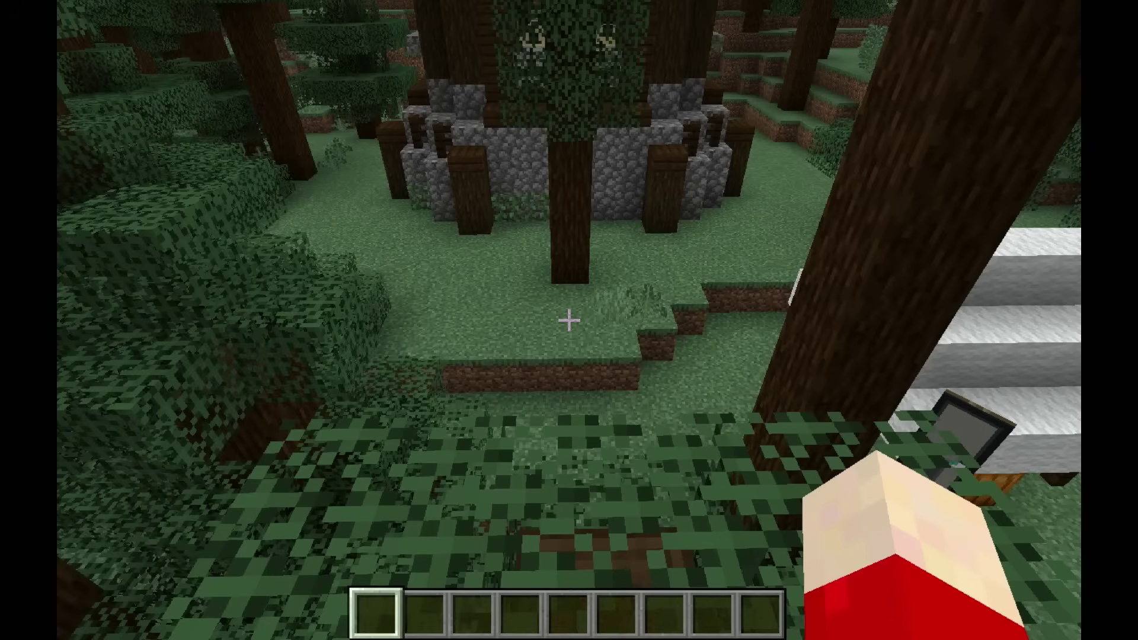
Open PolyMC's controller settings from within the game and start editing the Keyboard (WASD) and Mouse layout.
key(super)
key(Right)
key(Return)
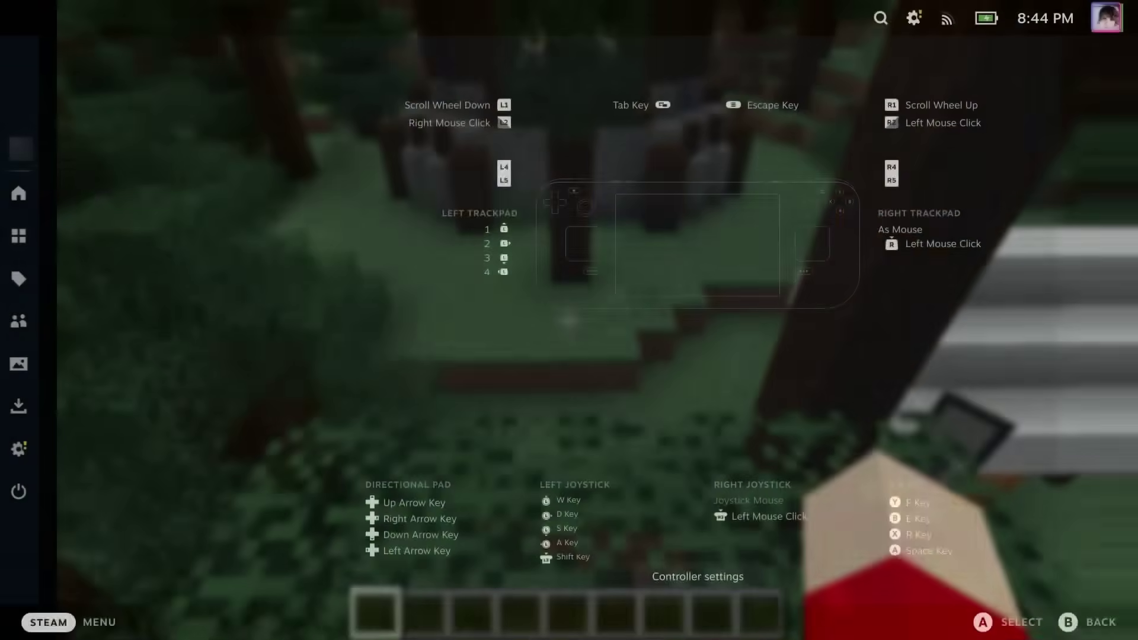
key(Down)
key(Down)
key(Up)
key(Up)
key(Right)
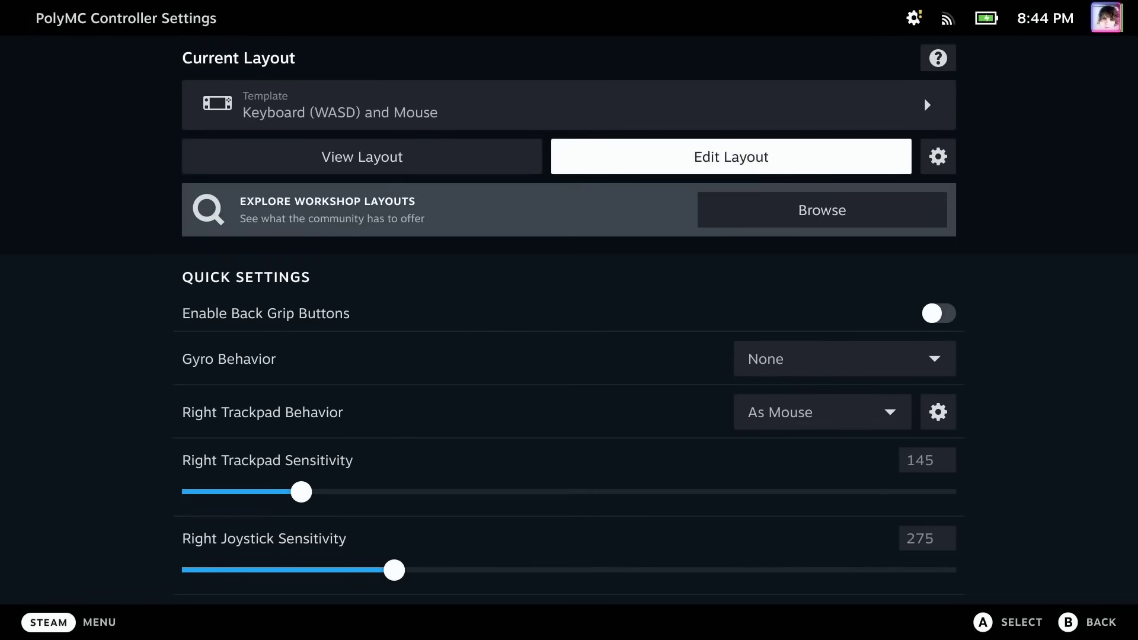
key(Return)
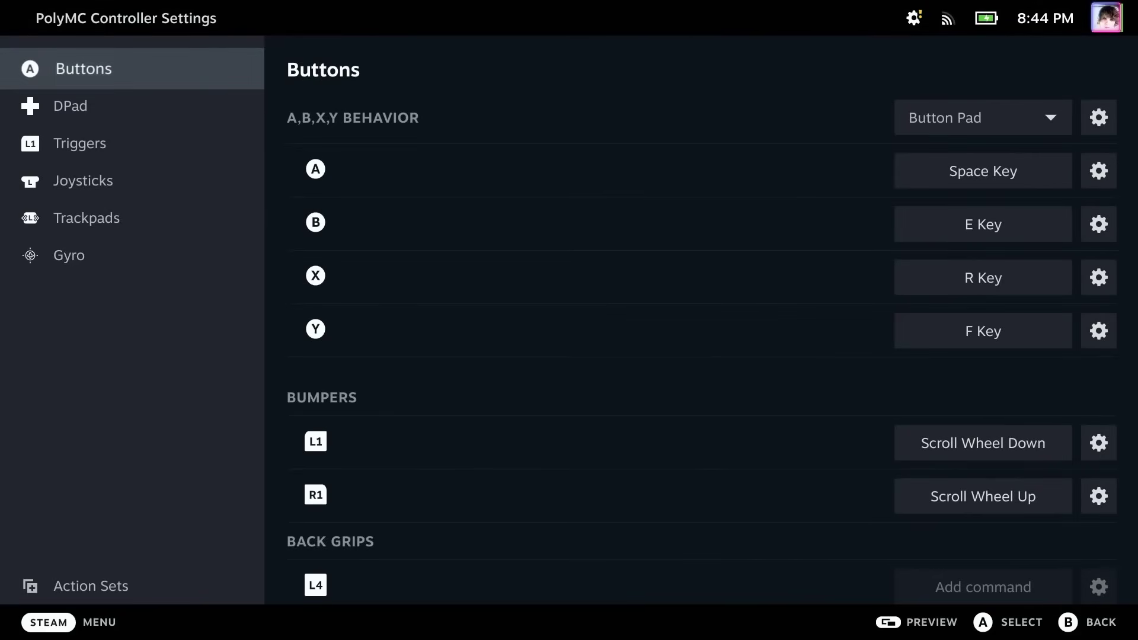
Remove the Left Mouse Click command from the right trackpad's click.
key(Right)
key(Left)
key(Down)
key(Down)
key(Down)
key(Down)
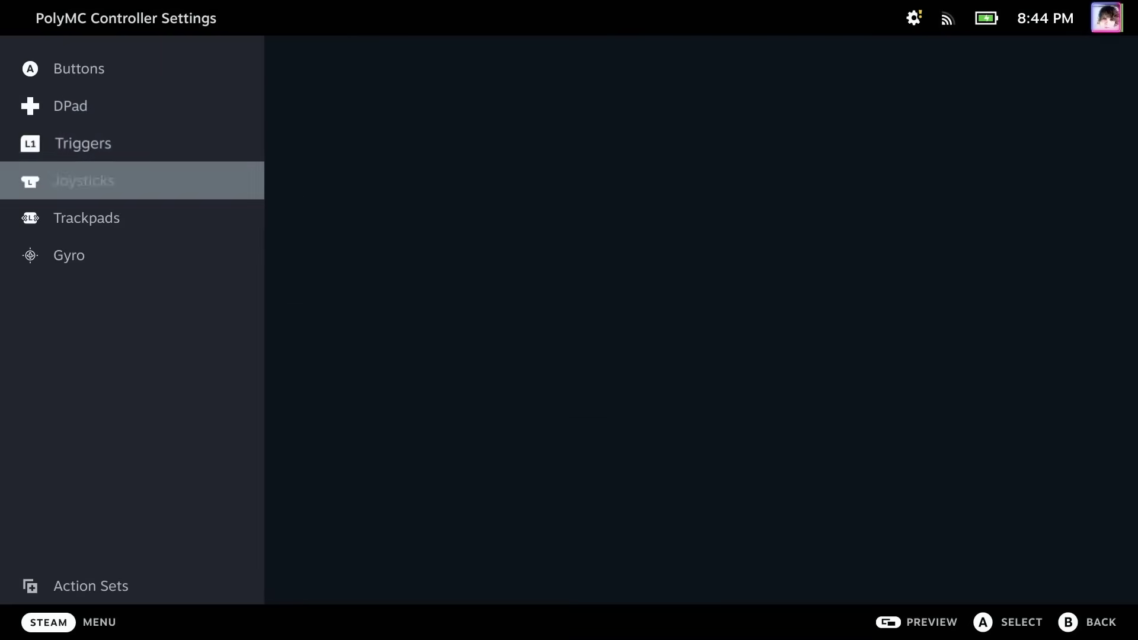
key(Right)
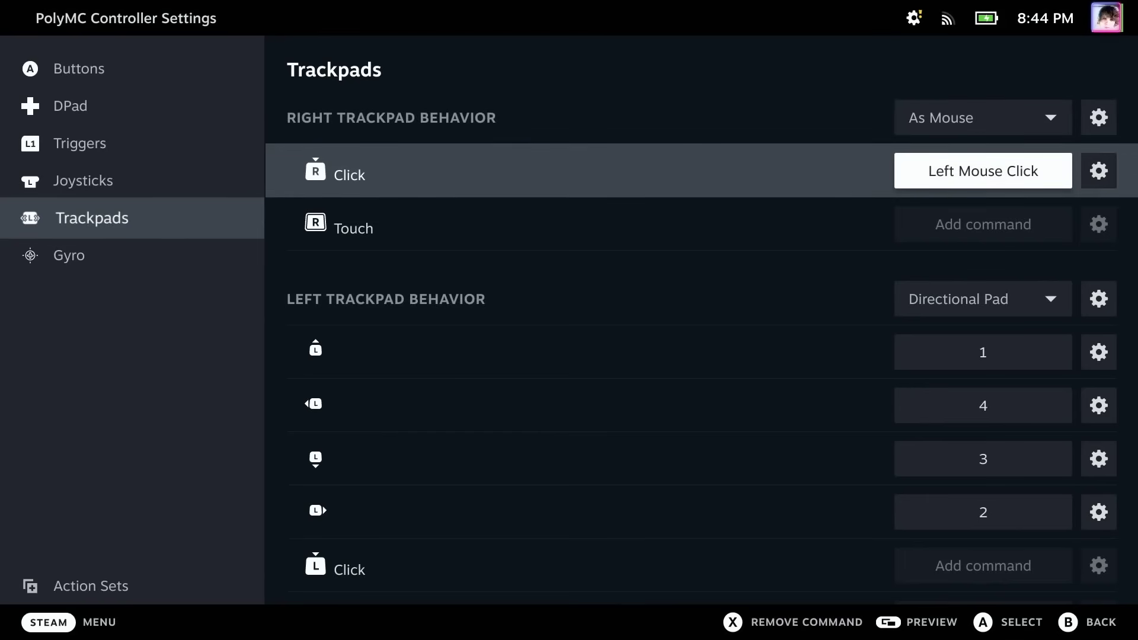
key(Right)
key(Return)
key(Down)
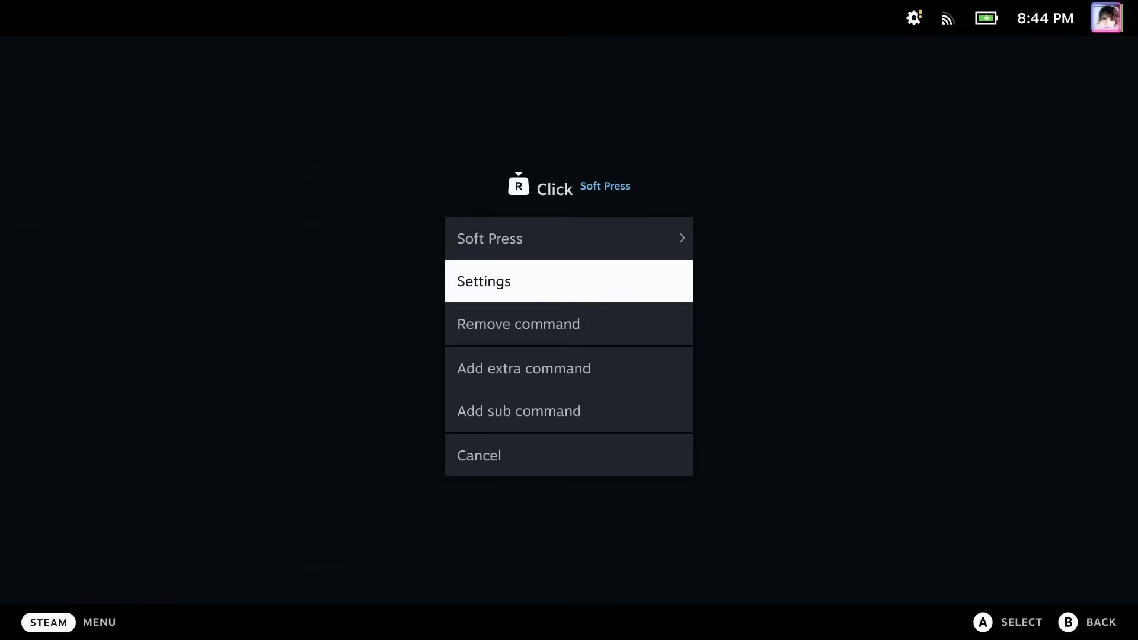
key(Down)
key(Return)
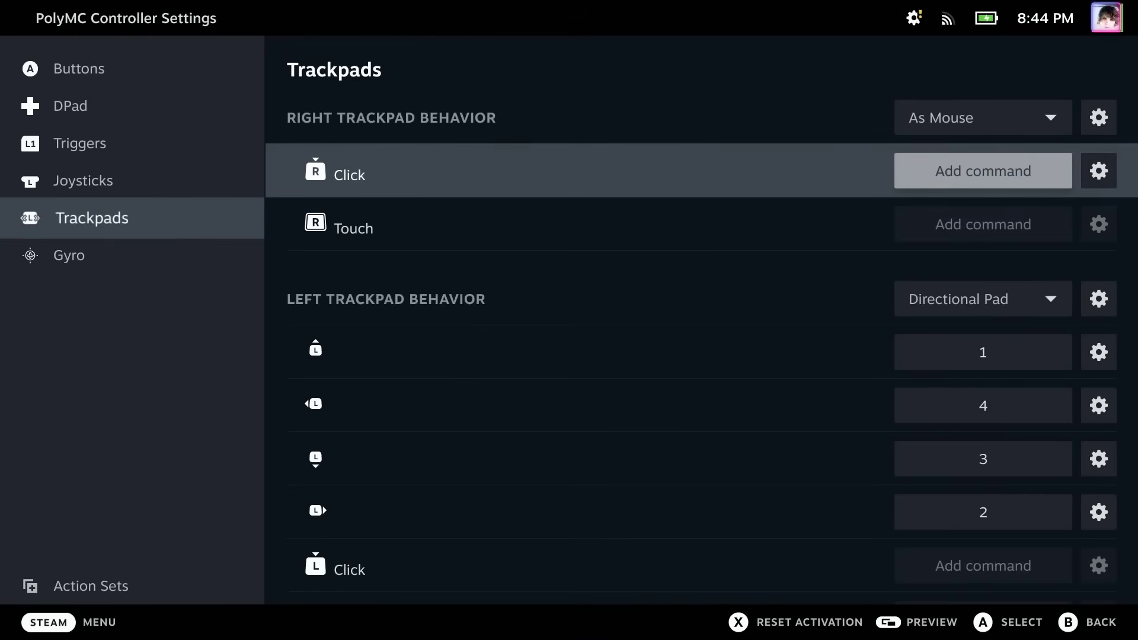
Examine the left trackpad's directional pad bindings and its click, outer ring and touch commands.
key(Down)
key(Up)
key(Down)
key(Down)
key(Down)
key(Down)
key(Up)
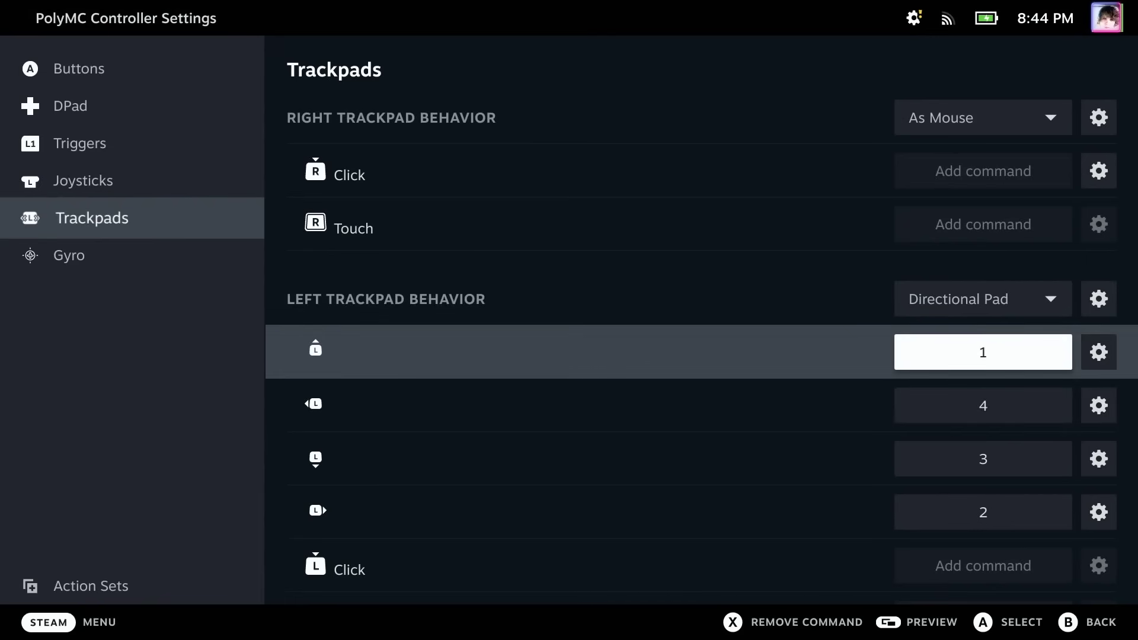
key(Down)
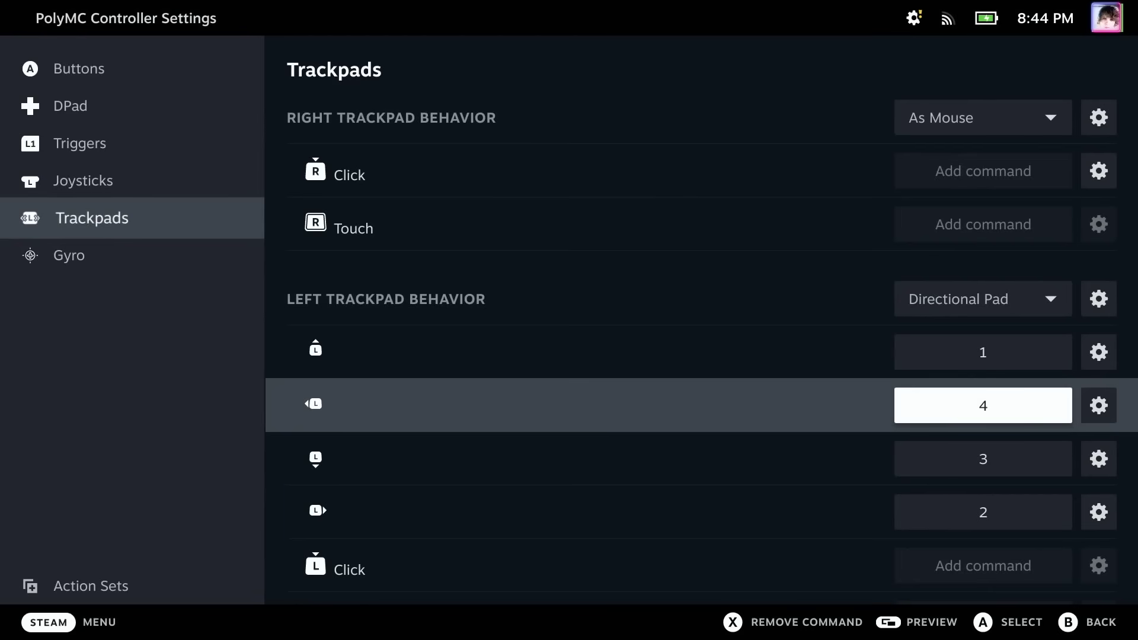
key(Down)
key(Down)
key(Down)
key(Down)
key(Down)
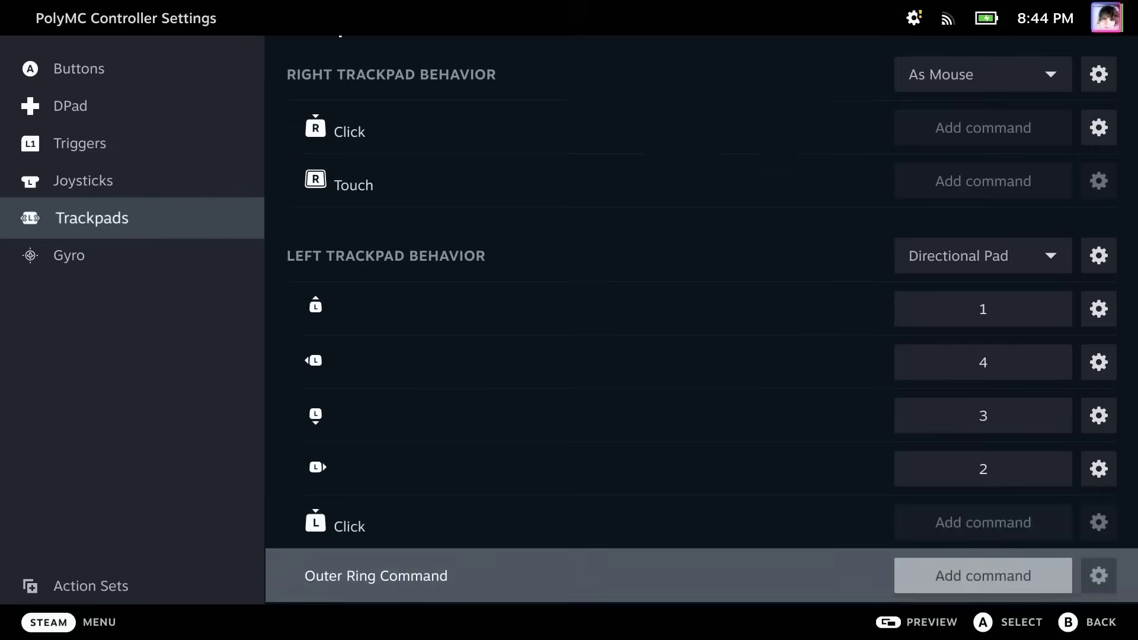
key(Up)
key(Up)
key(Up)
key(Up)
key(Up)
key(Up)
key(Up)
key(Up)
key(Up)
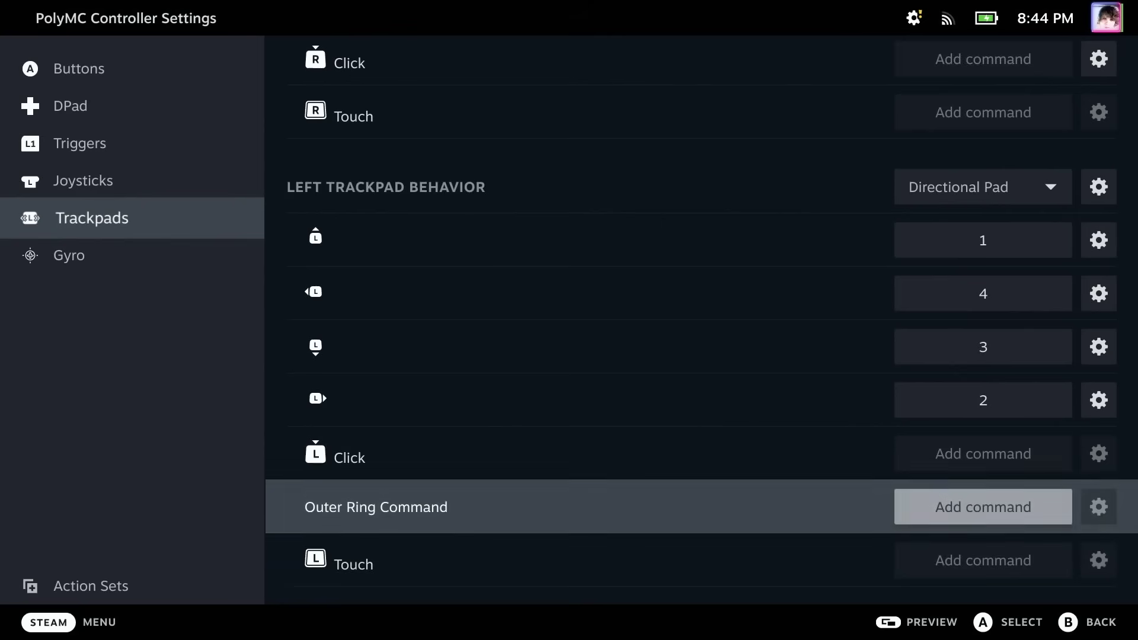
key(Up)
Set the gyro behavior to As Mouse.
key(Left)
key(Down)
key(Right)
key(Return)
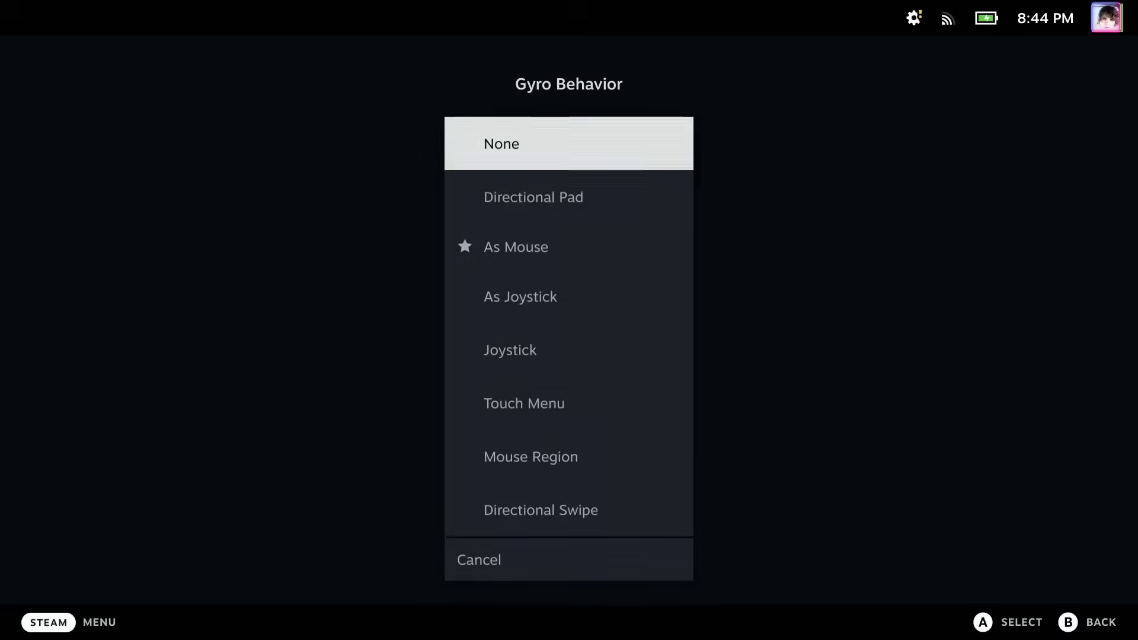
key(Down)
key(Down)
key(Return)
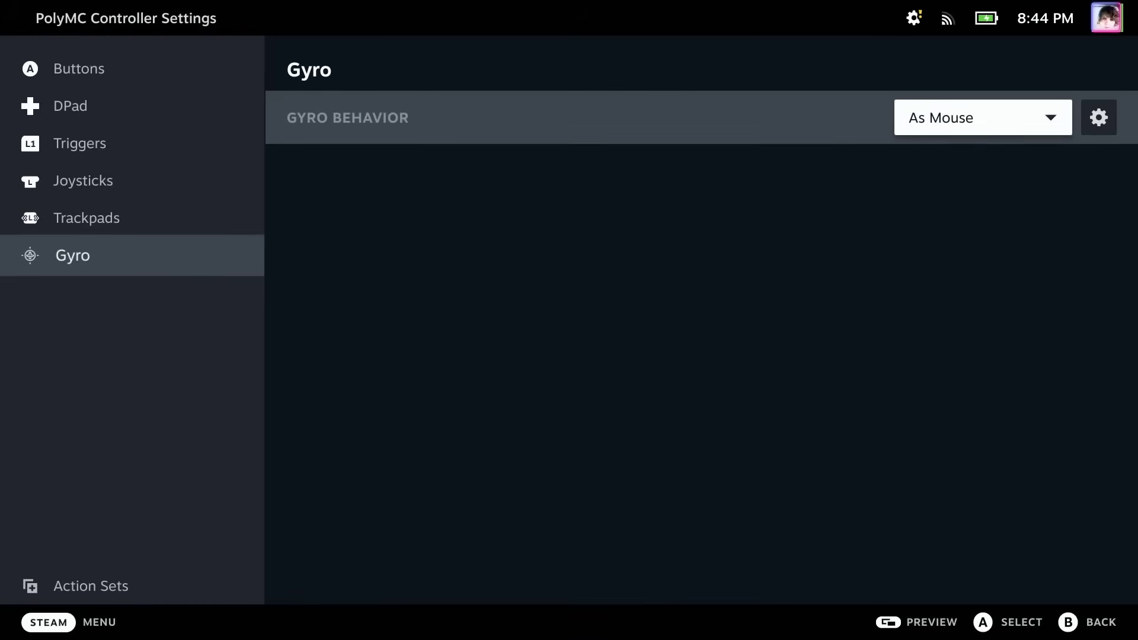
Set the gyro's As Mouse sensitivity to 40 and return to the gyro page of the layout.
key(Right)
key(Return)
key(Right)
key(Return)
key(Left)
key(Left)
key(Left)
key(Left)
key(Left)
key(Left)
key(Right)
key(Right)
key(Right)
key(Escape)
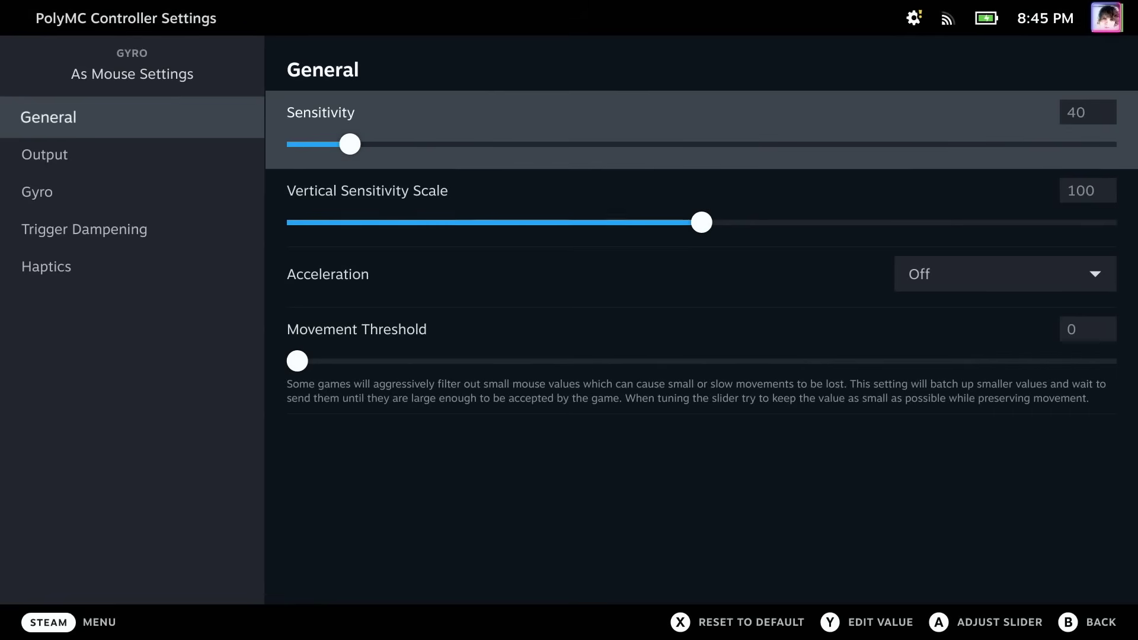
key(Escape)
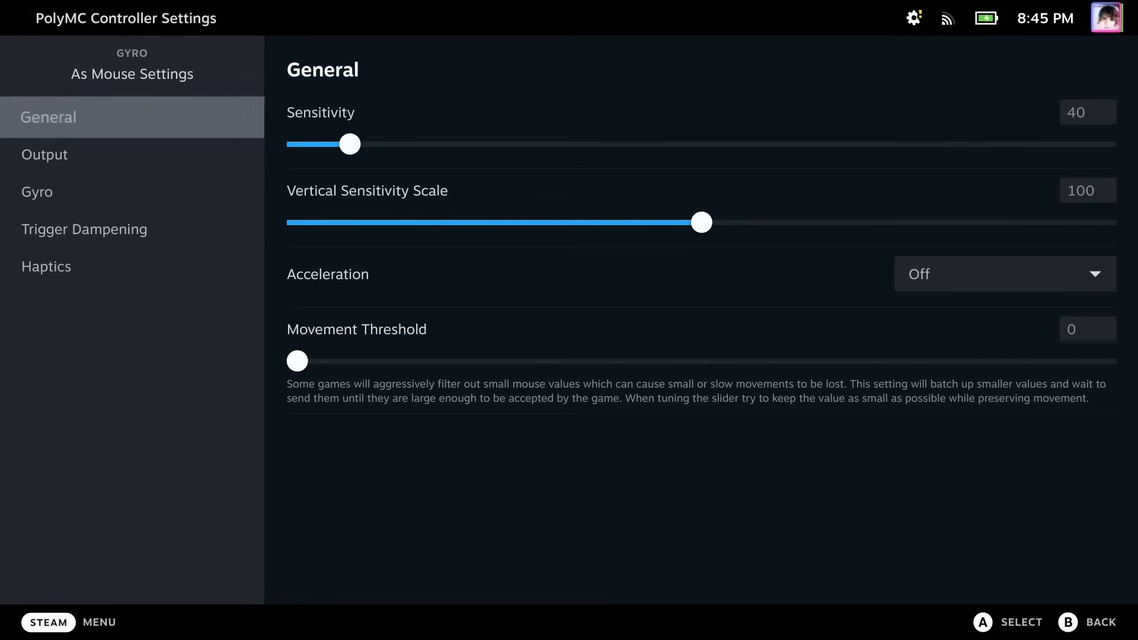
key(Escape)
key(Right)
key(Up)
key(Down)
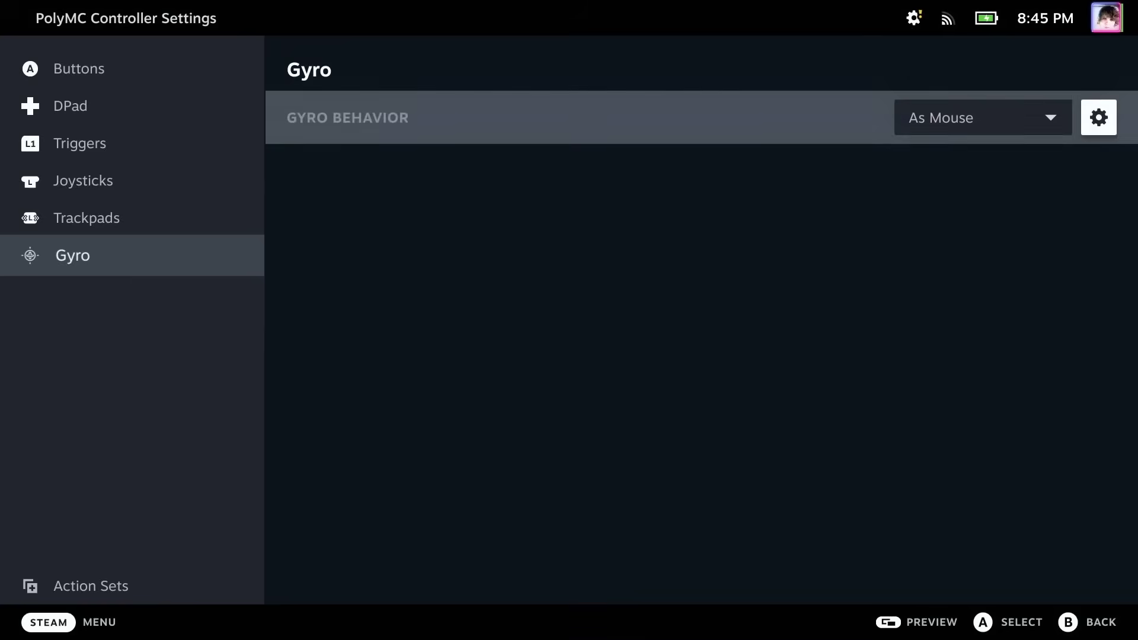
Open the As Mouse settings of the right trackpad.
key(Left)
key(Up)
key(Right)
key(Down)
key(Down)
key(Down)
key(Down)
key(Up)
key(Up)
key(Up)
key(Up)
key(Right)
key(Return)
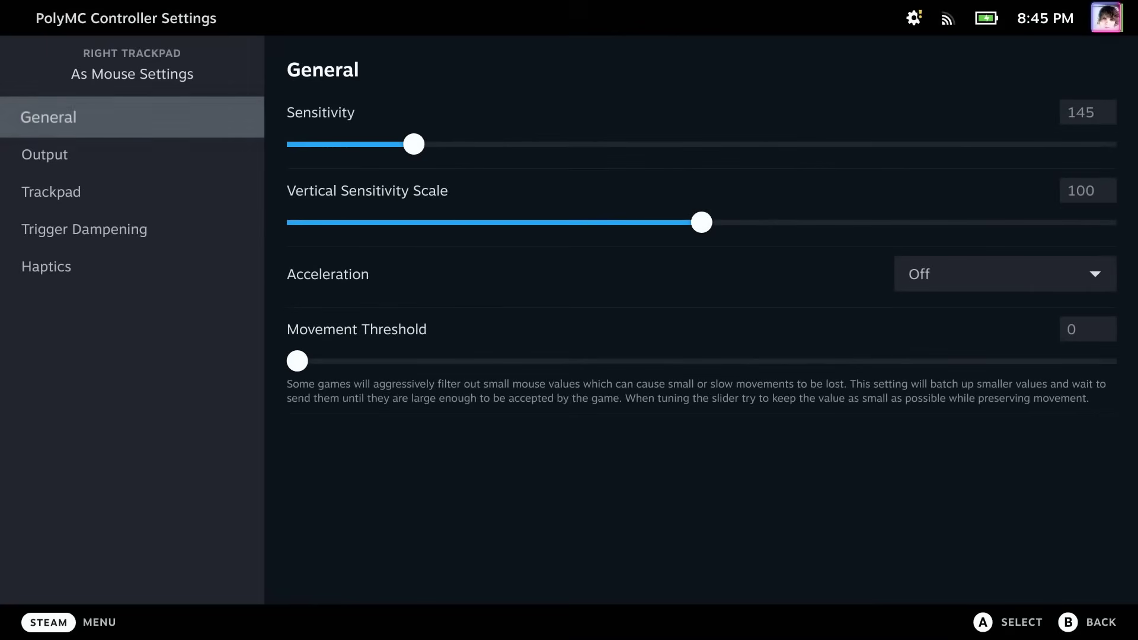
Set the right trackpad's sensitivity to 95.
key(Right)
key(Return)
key(Left)
key(Left)
key(Left)
key(Left)
key(Left)
key(Left)
key(Left)
key(Left)
key(Left)
key(Left)
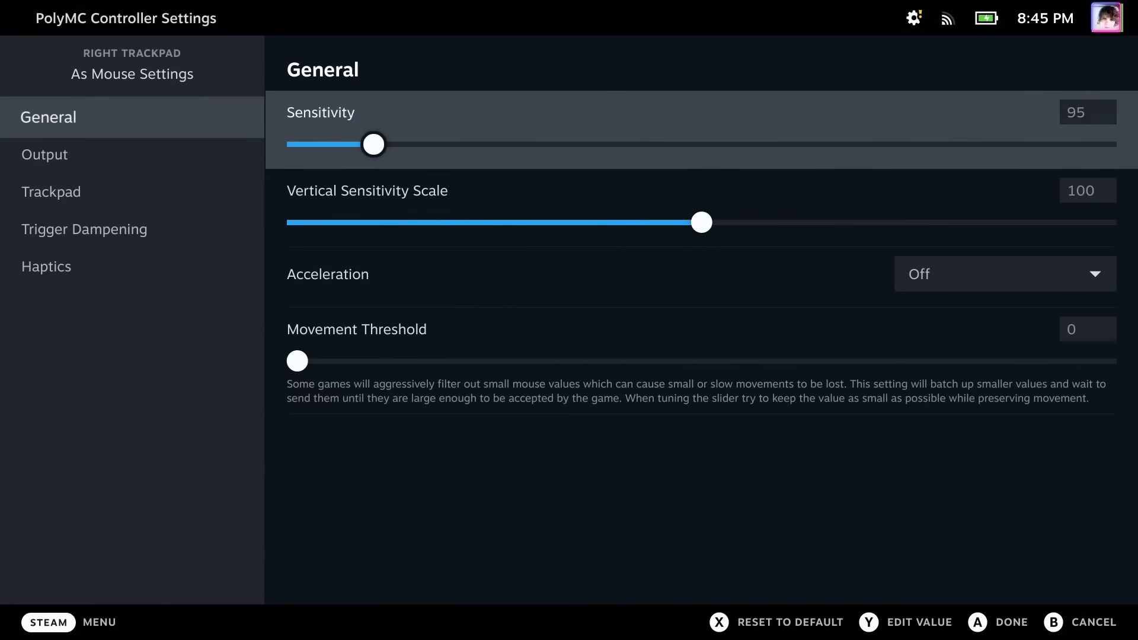
key(Return)
Set the right trackpad's vertical sensitivity scale to 80.
key(Down)
key(Return)
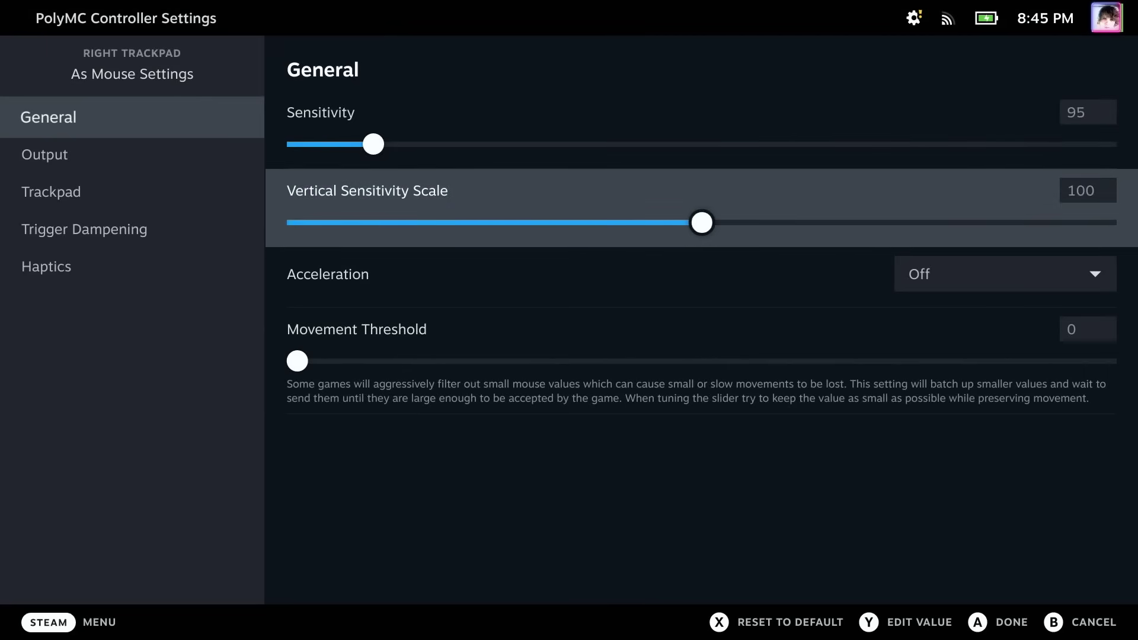
key(Left)
key(Left)
key(Left)
key(Left)
key(Left)
key(Left)
key(Right)
key(Right)
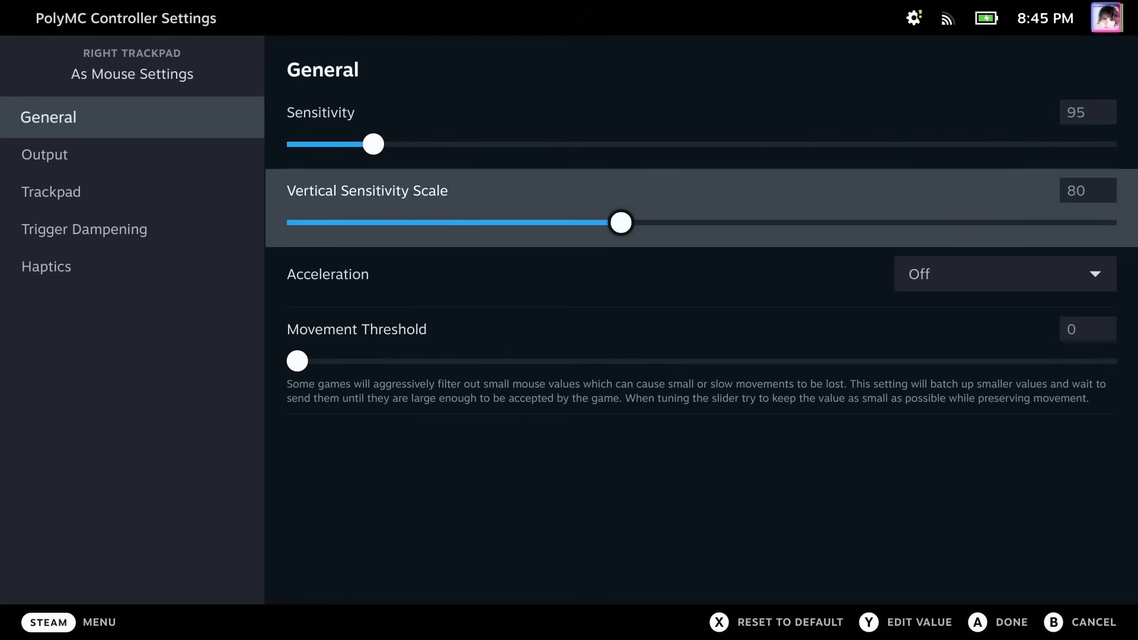
key(Return)
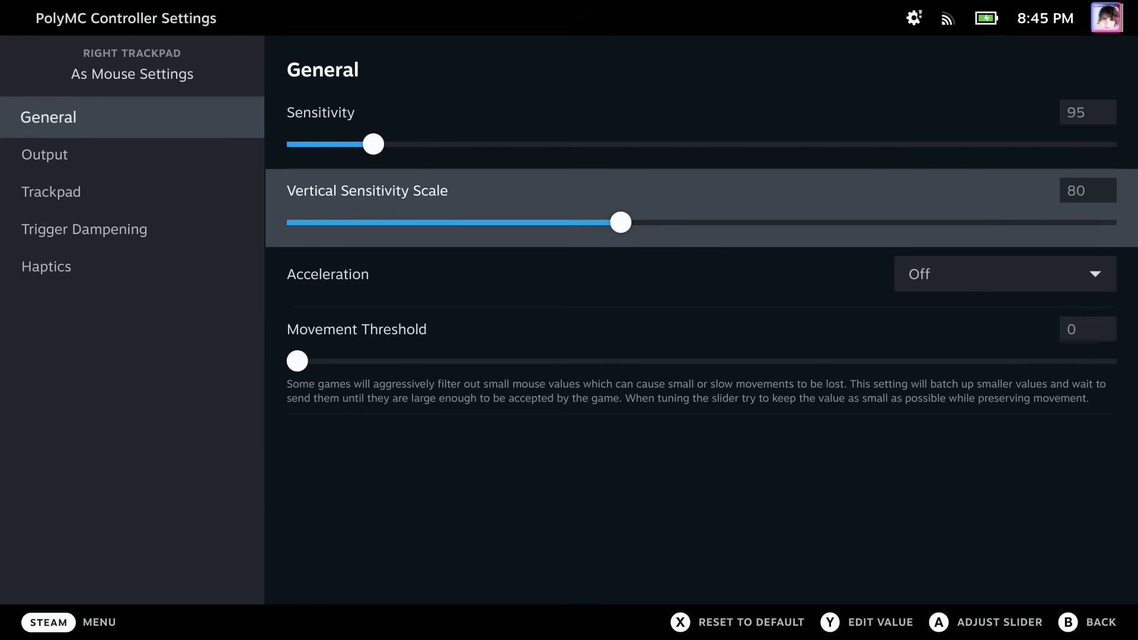
Leave the controller settings, return to the Minecraft world and close the creative inventory.
key(Left)
key(Escape)
key(Escape)
key(Escape)
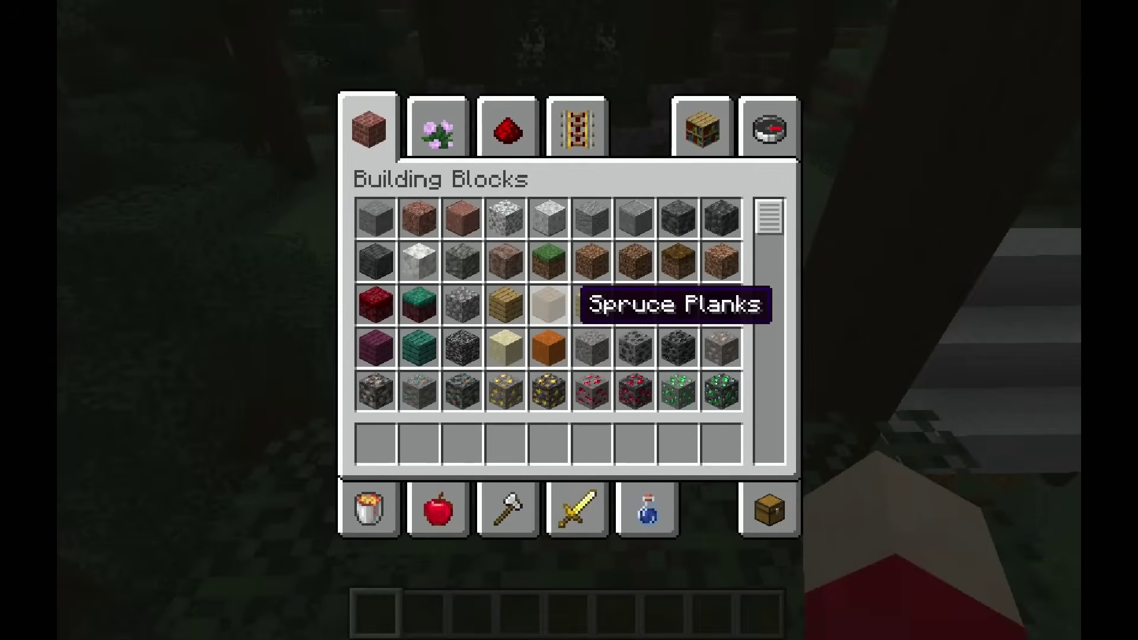
key(e)
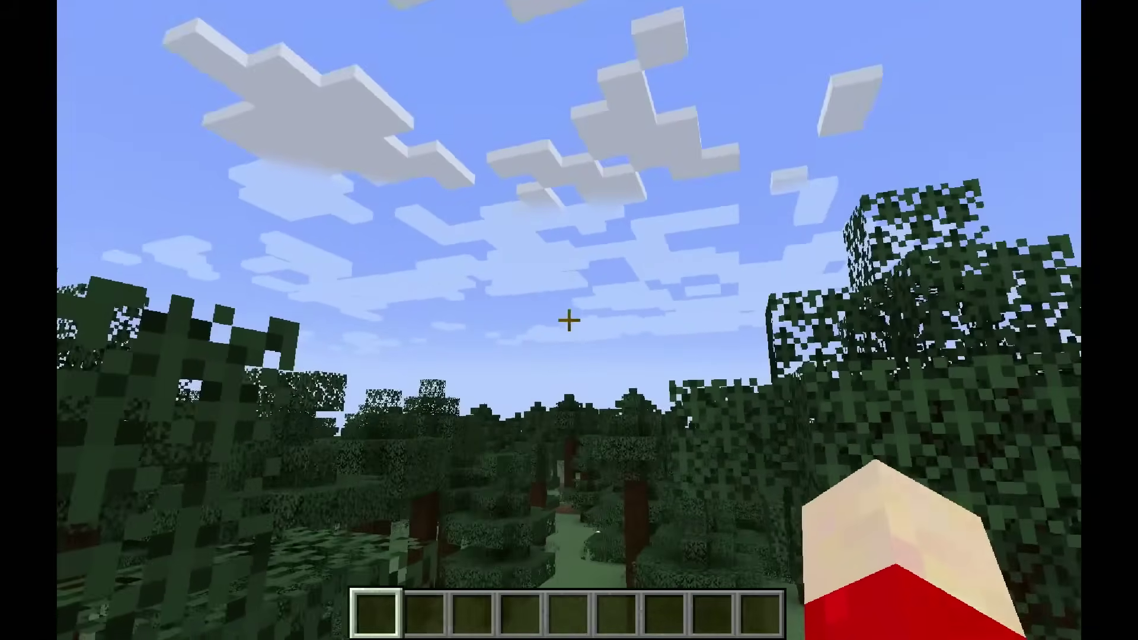
key(e)
key(e)
key(e)
key(e)
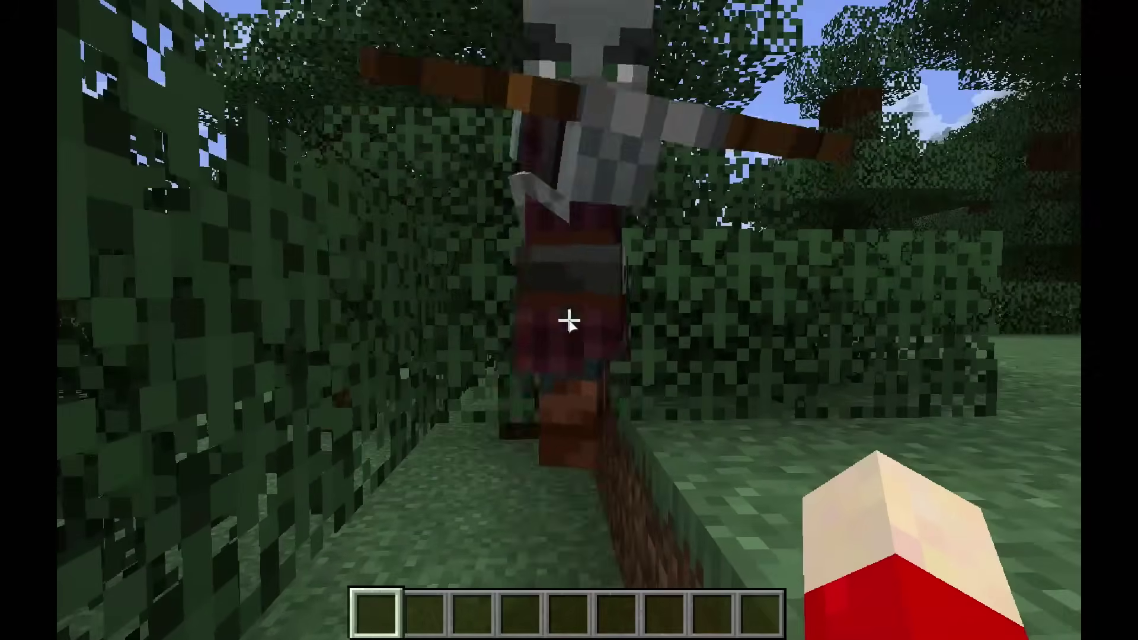
key(e)
key(e)
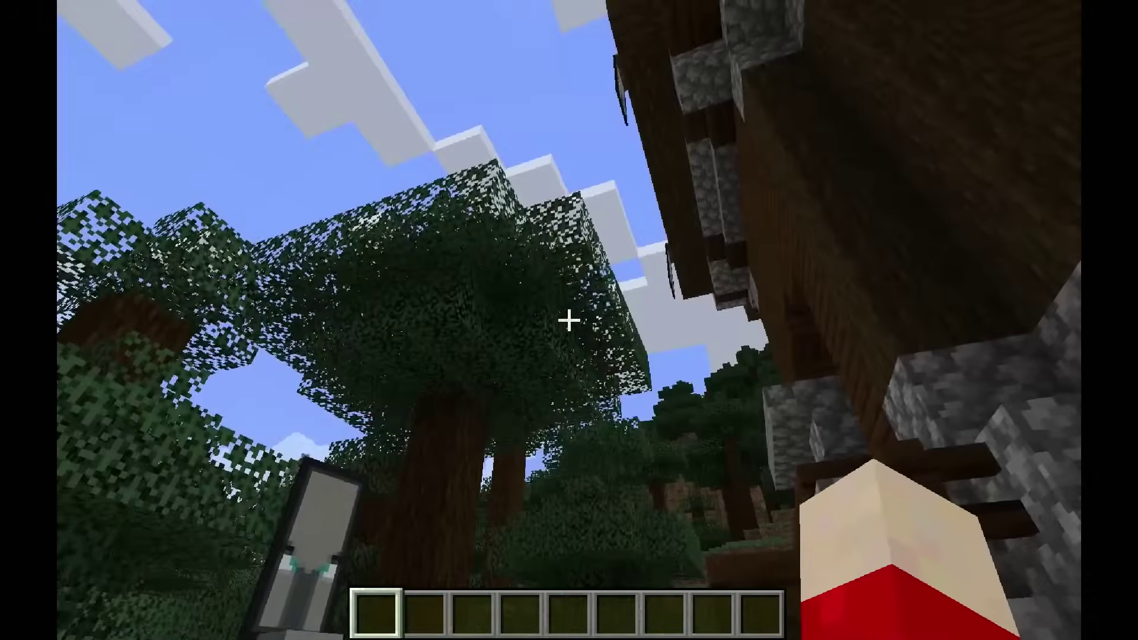
Open the key binds from the game's Controls options and check the sneak and sprint assignments.
key(Escape)
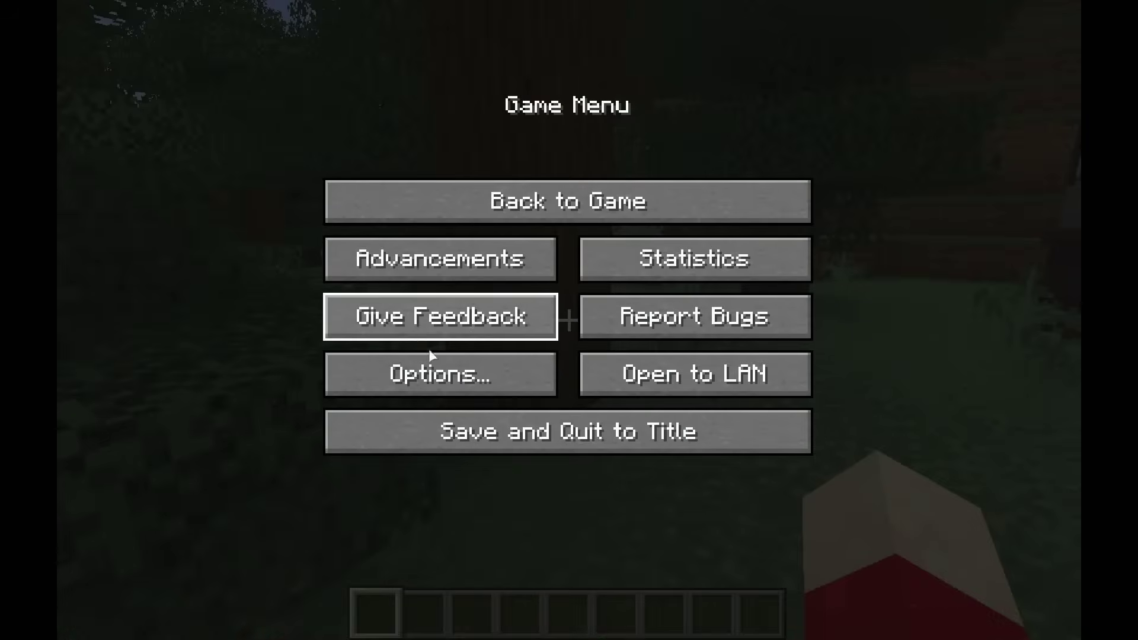
click(444, 372)
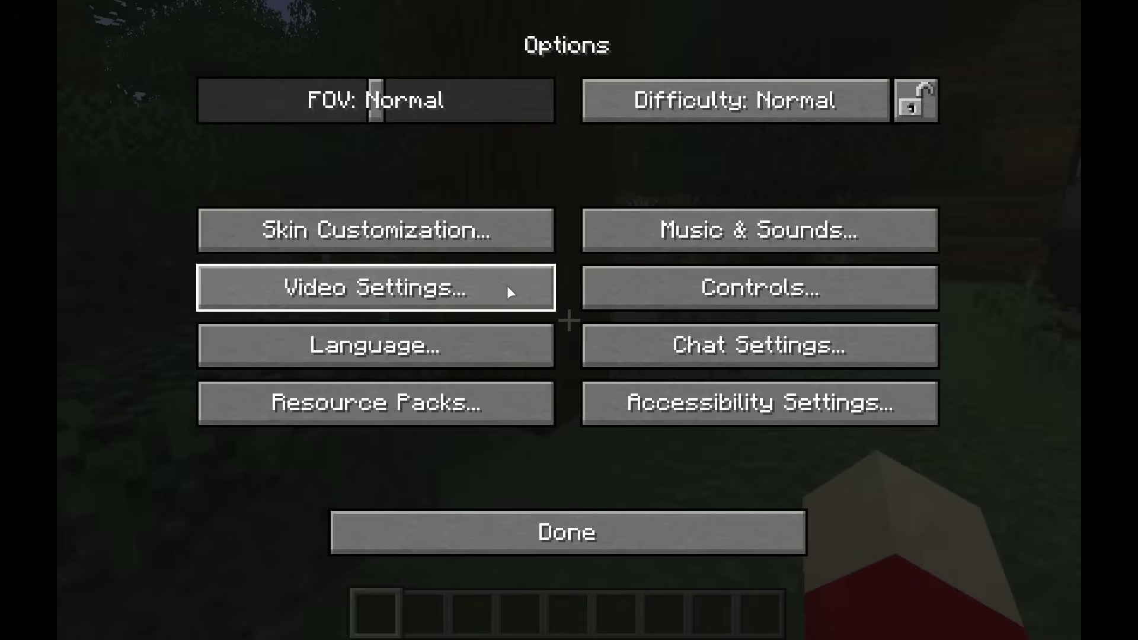
click(648, 300)
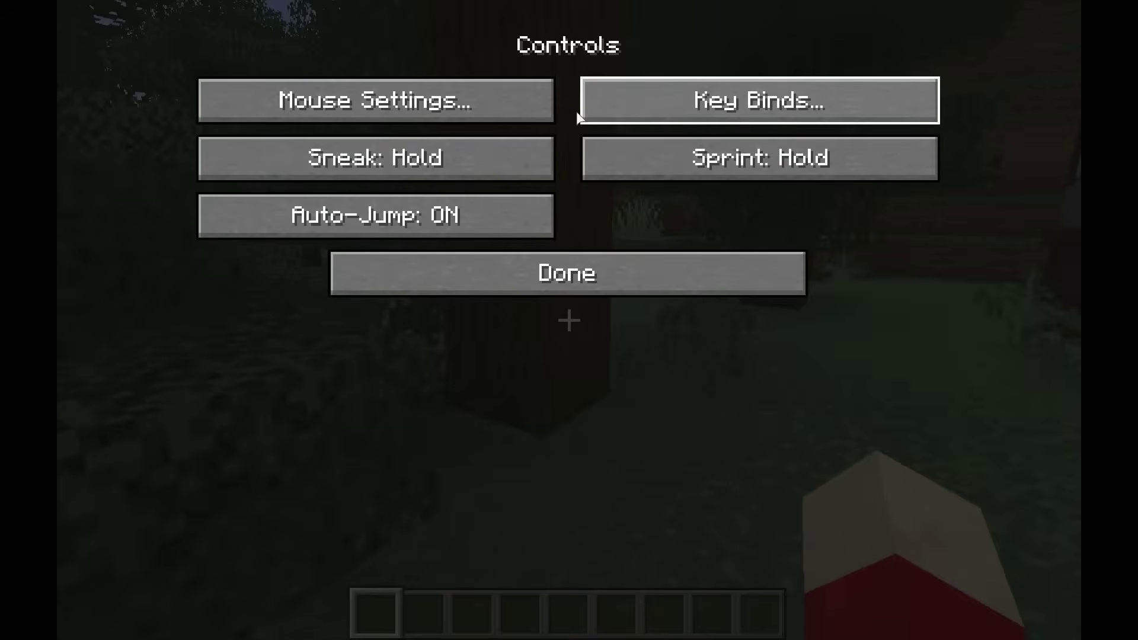
click(733, 111)
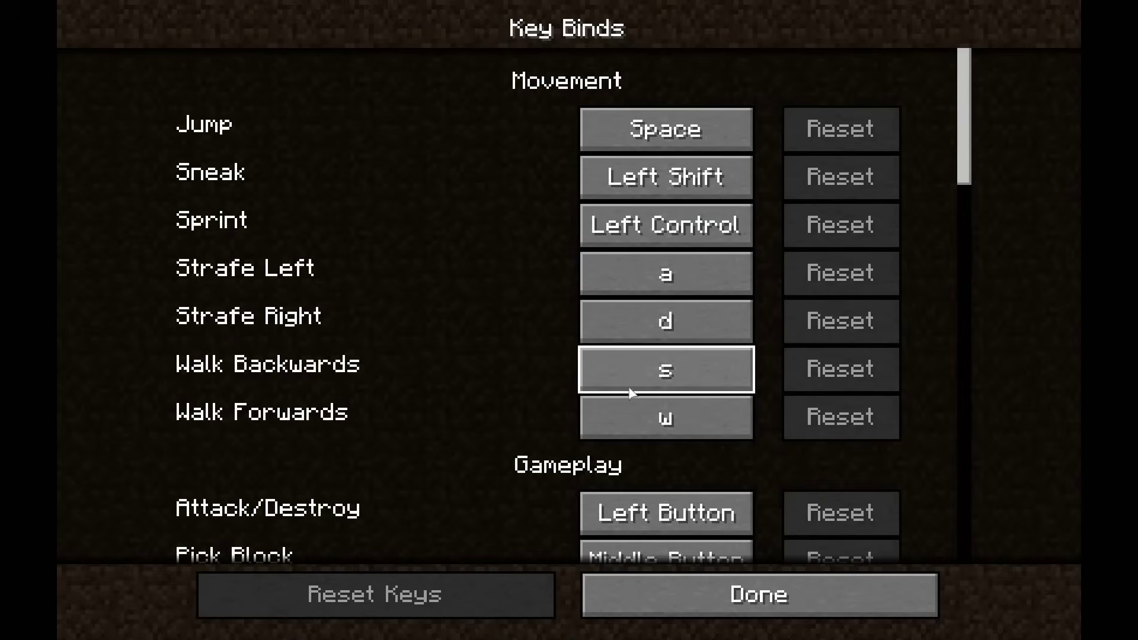
Set Sneak to Toggle in the game's Controls options and reopen the key binds.
click(714, 598)
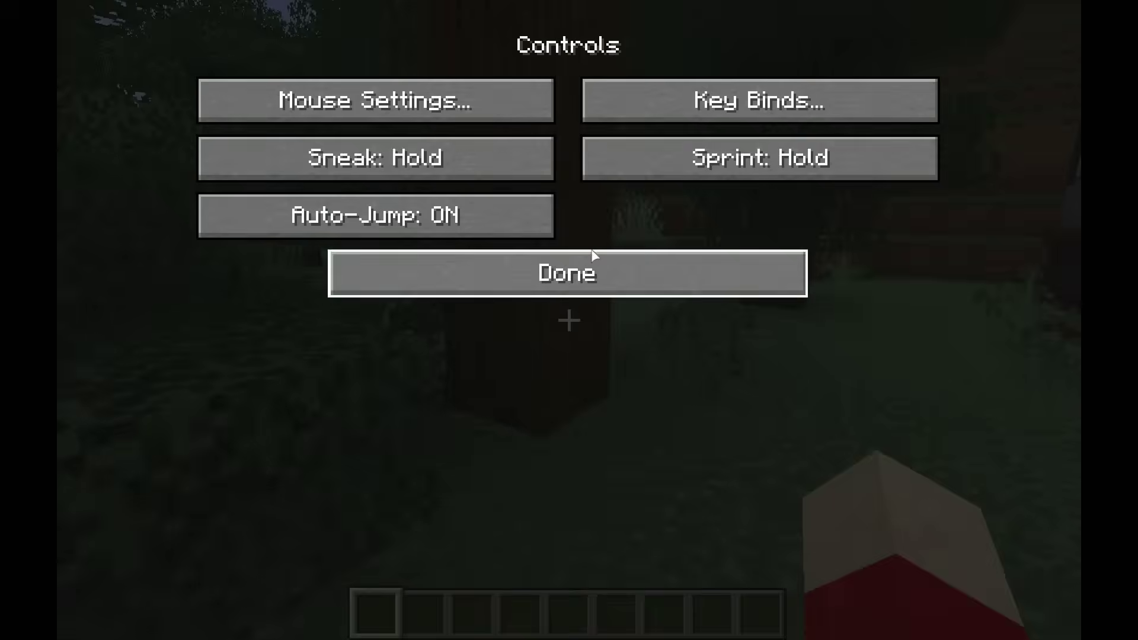
click(412, 164)
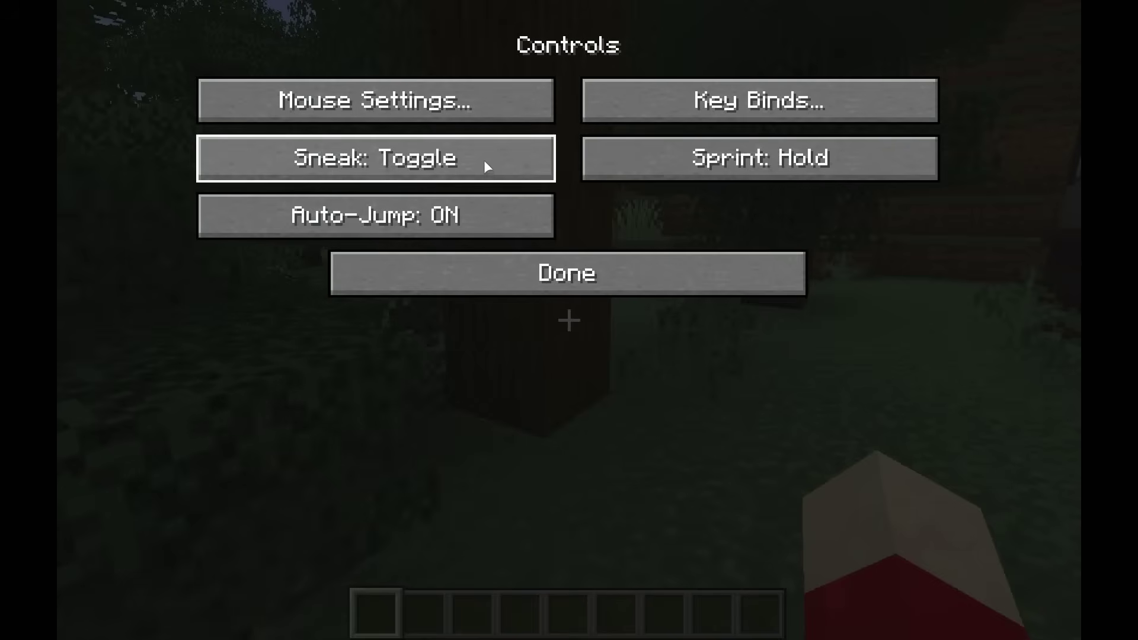
click(646, 110)
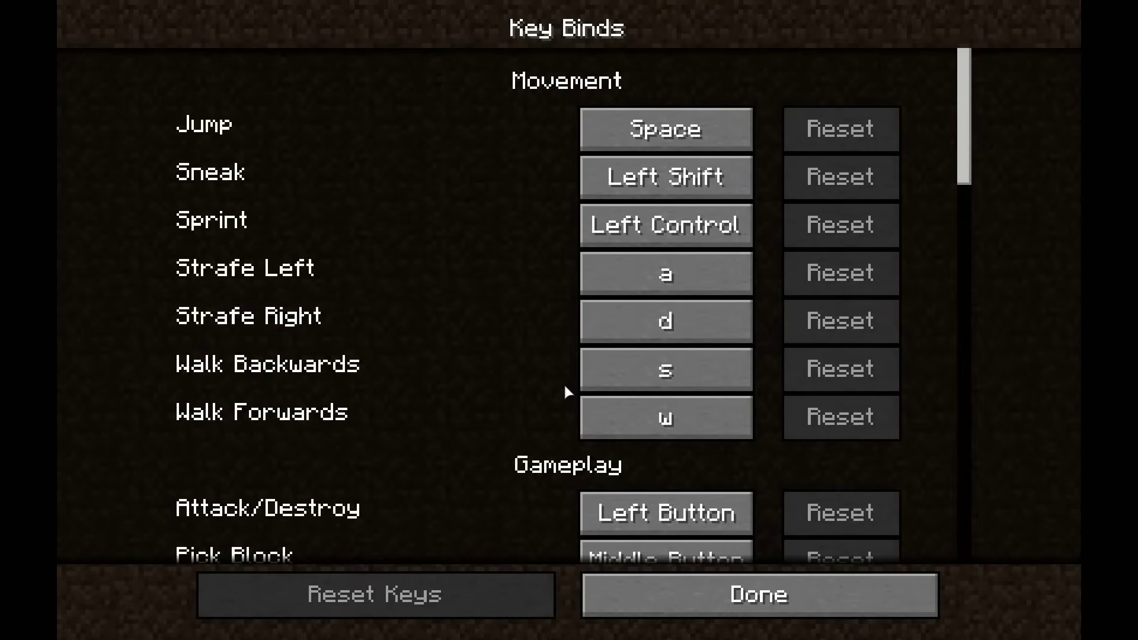
Open PolyMC's current controller layout for editing.
key(super)
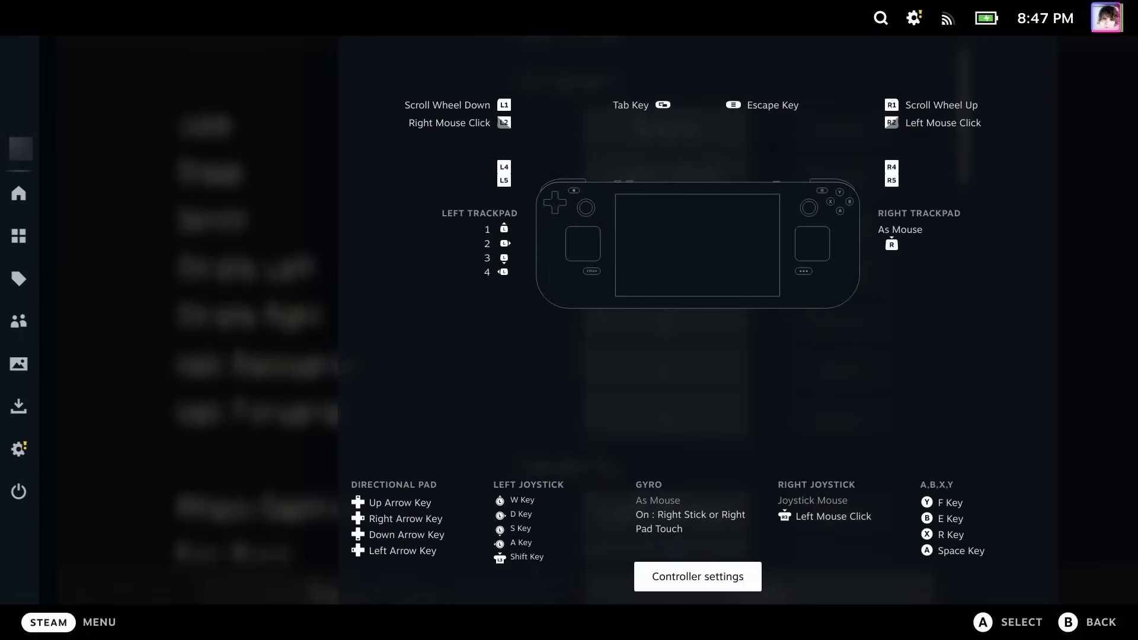
key(Return)
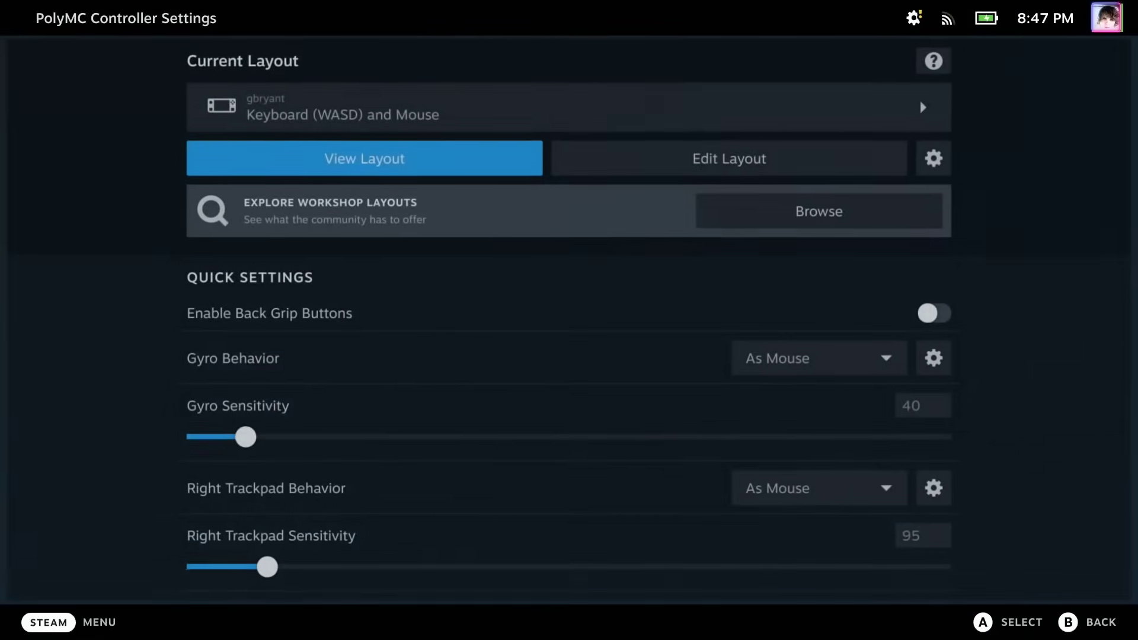
key(Right)
key(Return)
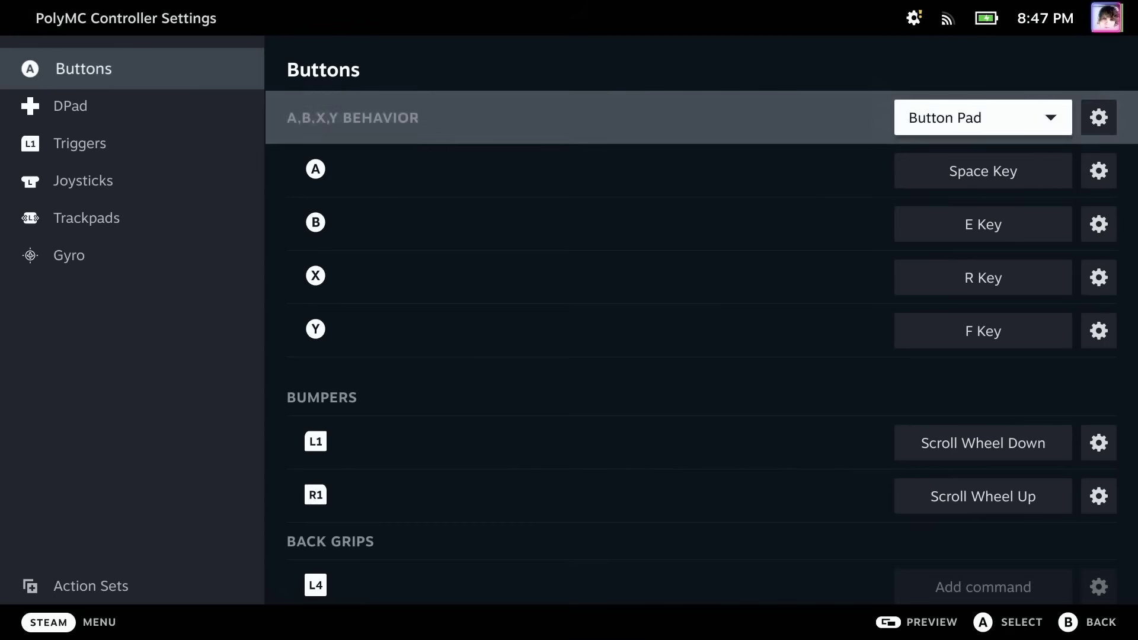
Review the trigger and joystick bindings, down to the left joystick's click command.
key(Down)
key(Down)
key(Up)
key(Down)
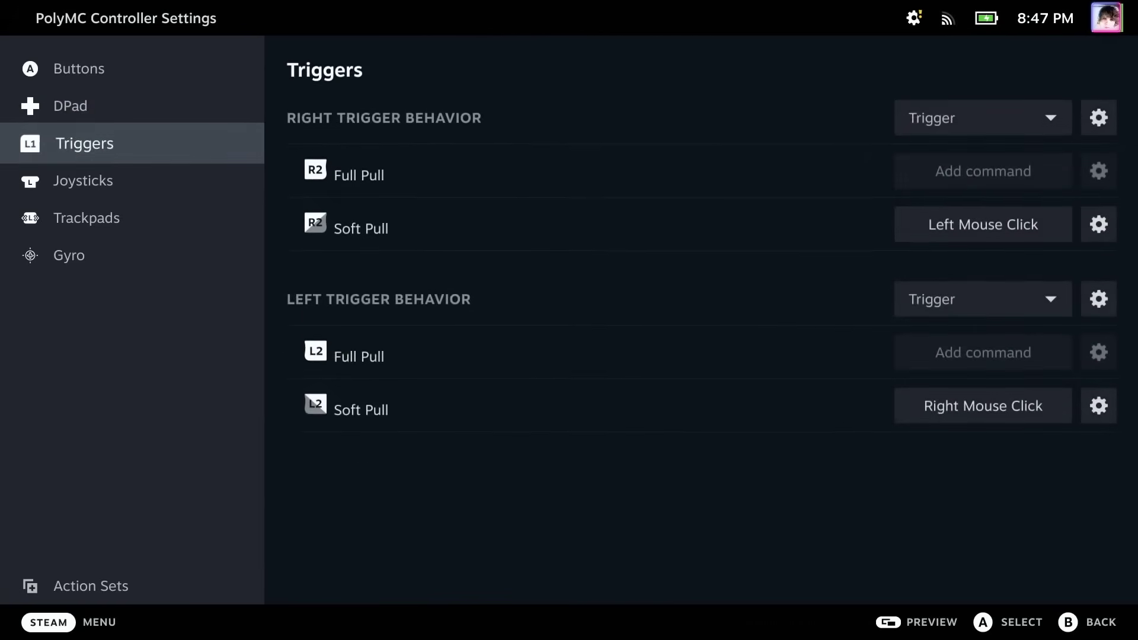
key(Down)
key(Right)
key(Down)
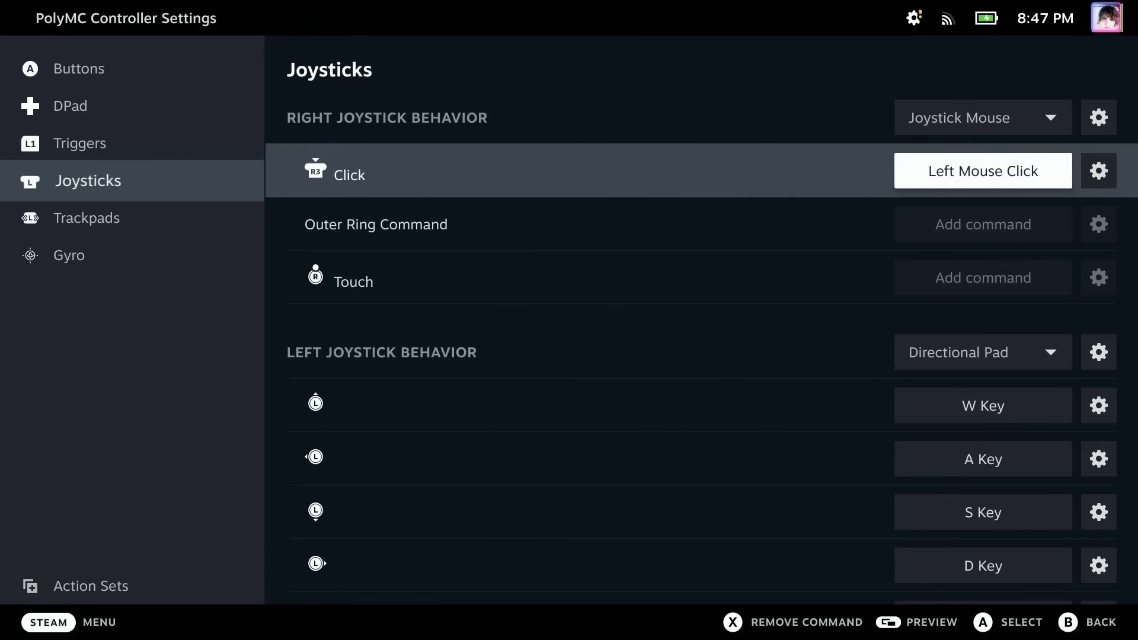
key(Down)
key(Down)
key(Down)
key(Down)
key(Up)
key(Down)
key(Down)
key(Down)
key(Down)
key(Down)
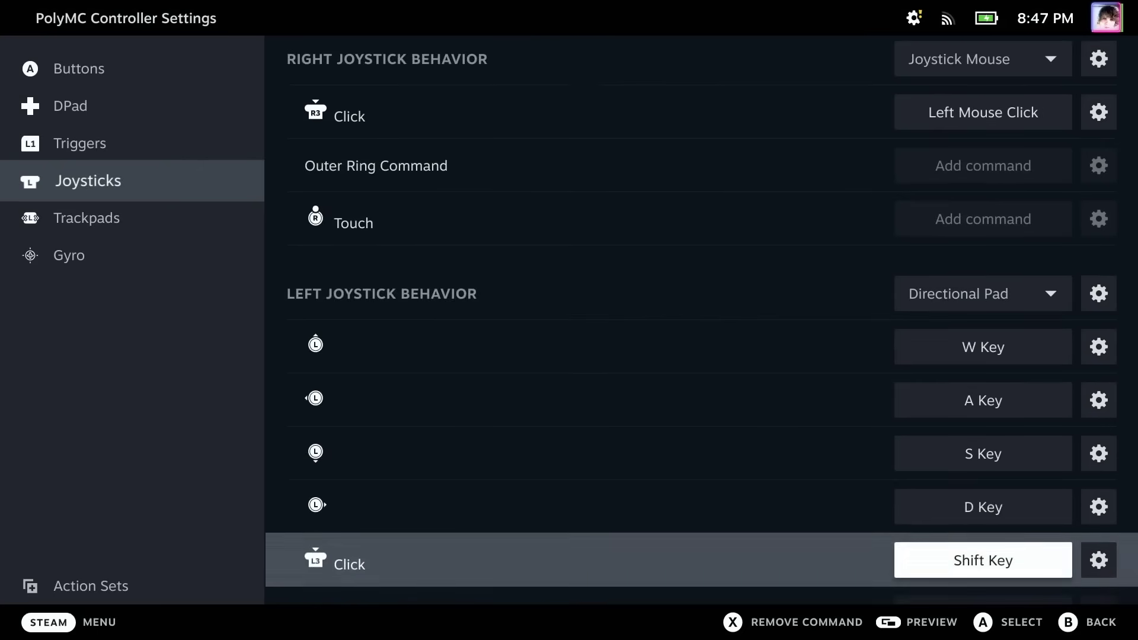
key(Left)
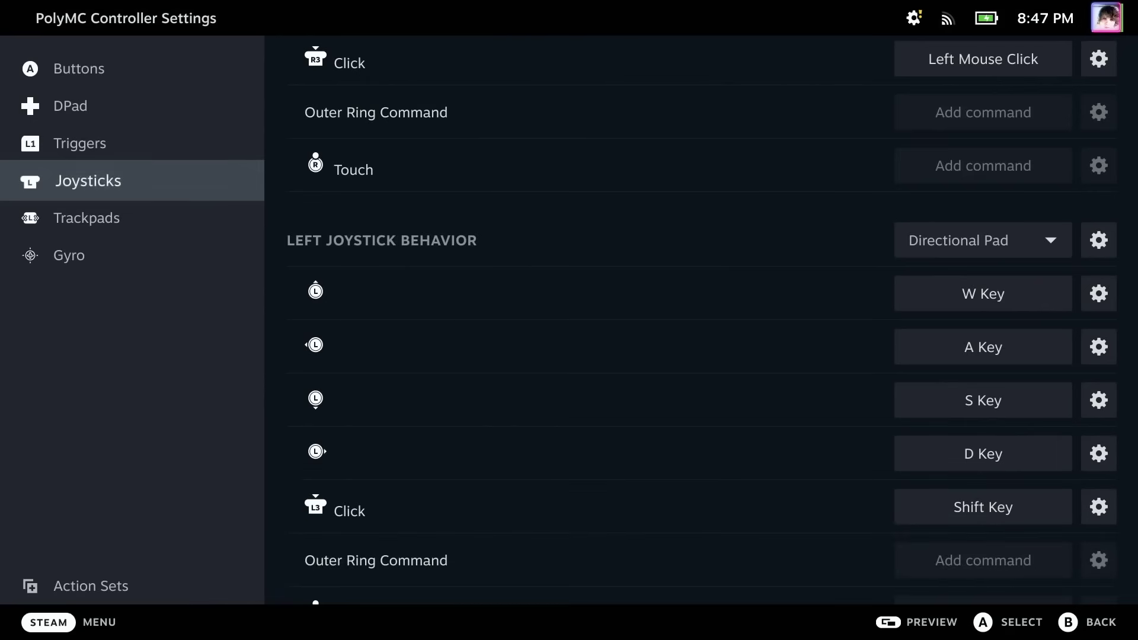
key(Escape)
key(Escape)
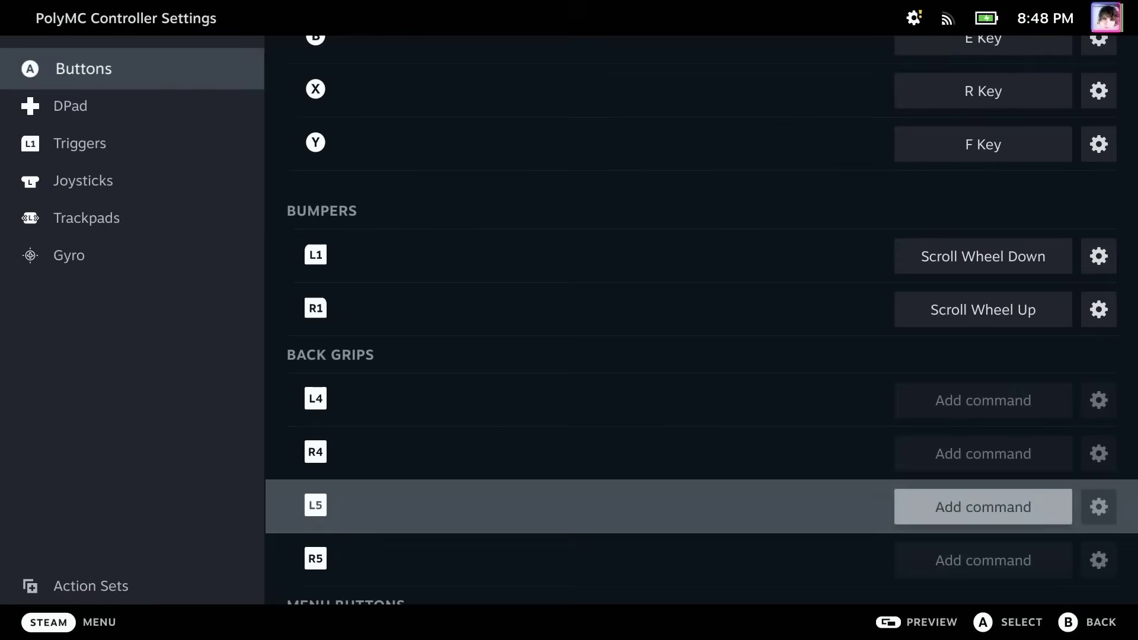
Assign the Control key to the L4 back grip.
key(Up)
key(Up)
key(Return)
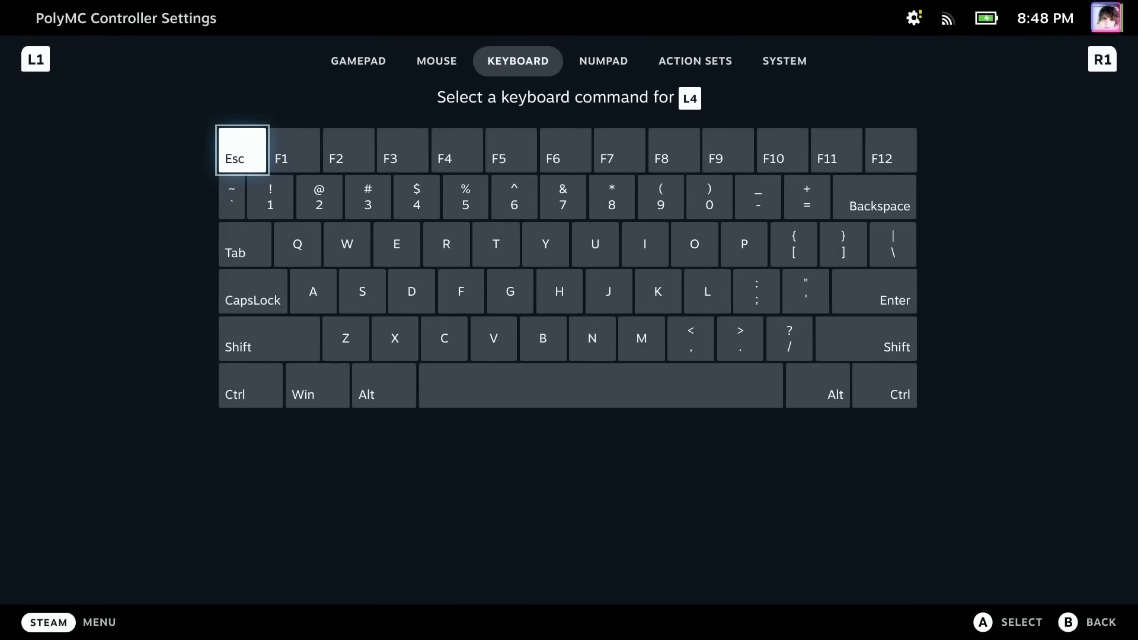
key(Down)
key(Down)
key(Down)
key(Down)
key(Down)
key(Escape)
key(Return)
key(Down)
key(Down)
key(Down)
key(Down)
key(Return)
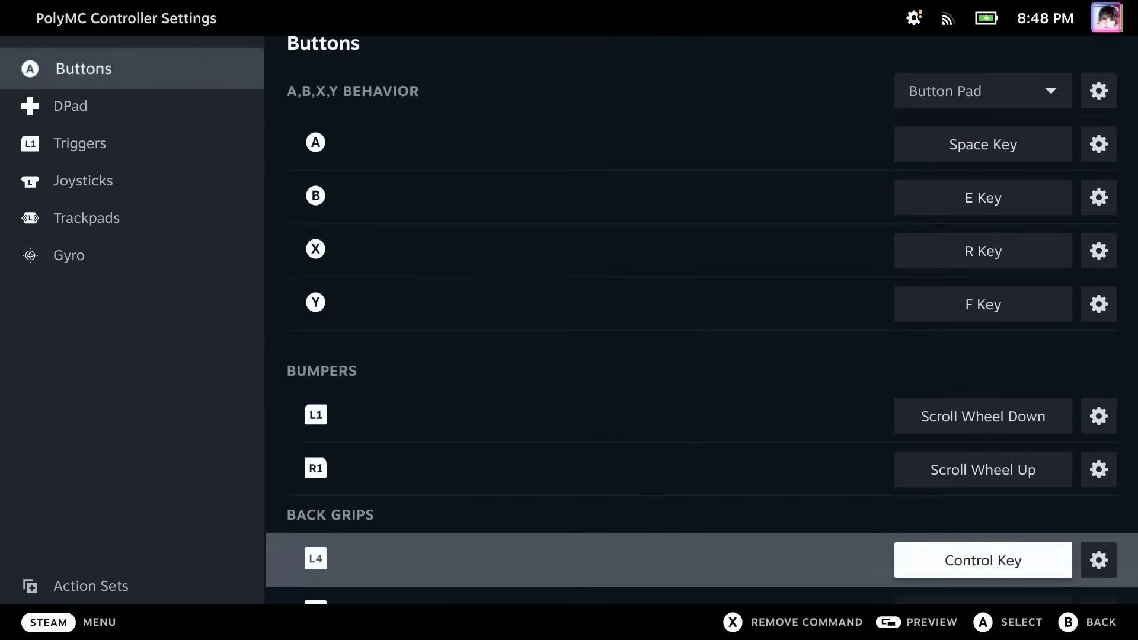
key(Down)
key(Down)
key(Down)
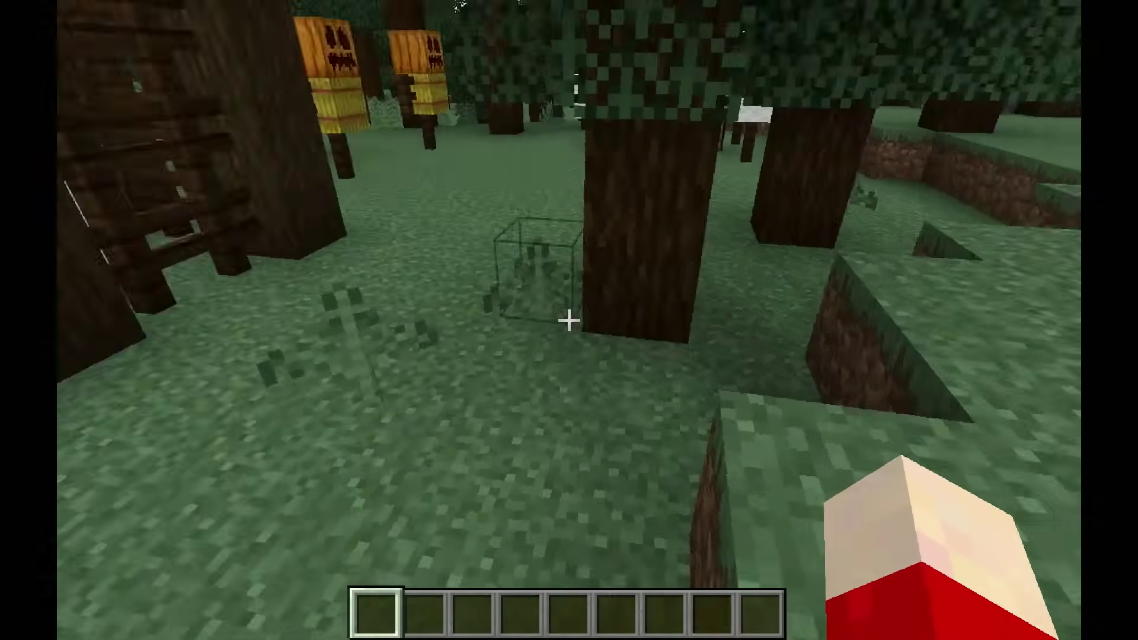
Walk through the forest into the ground floor of the pillager outpost.
key(w)
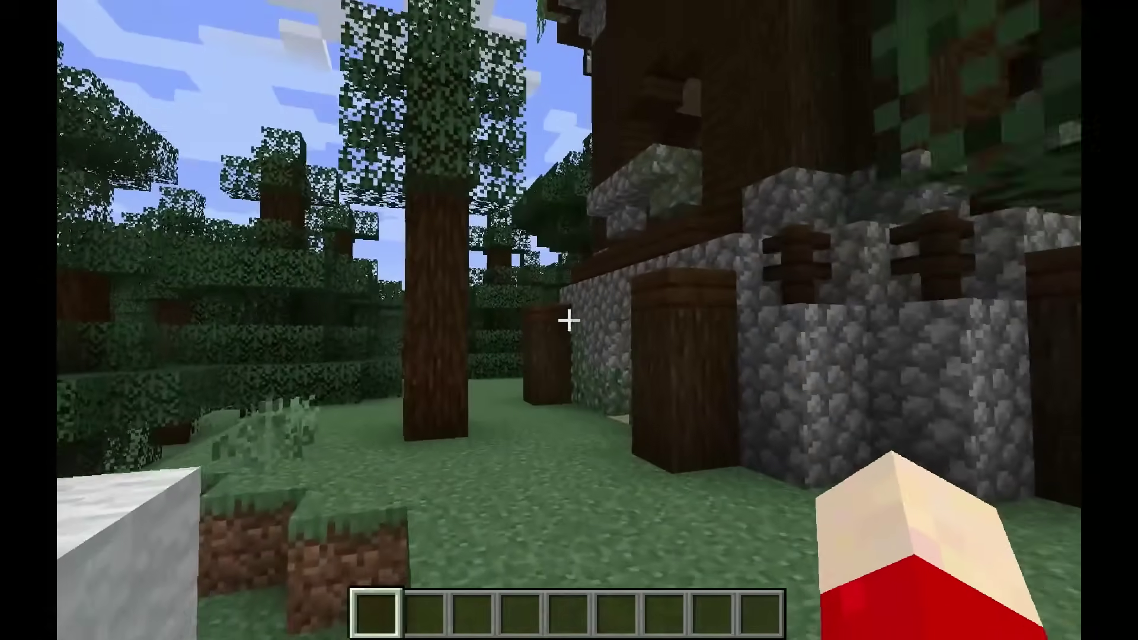
key(w)
key(w)
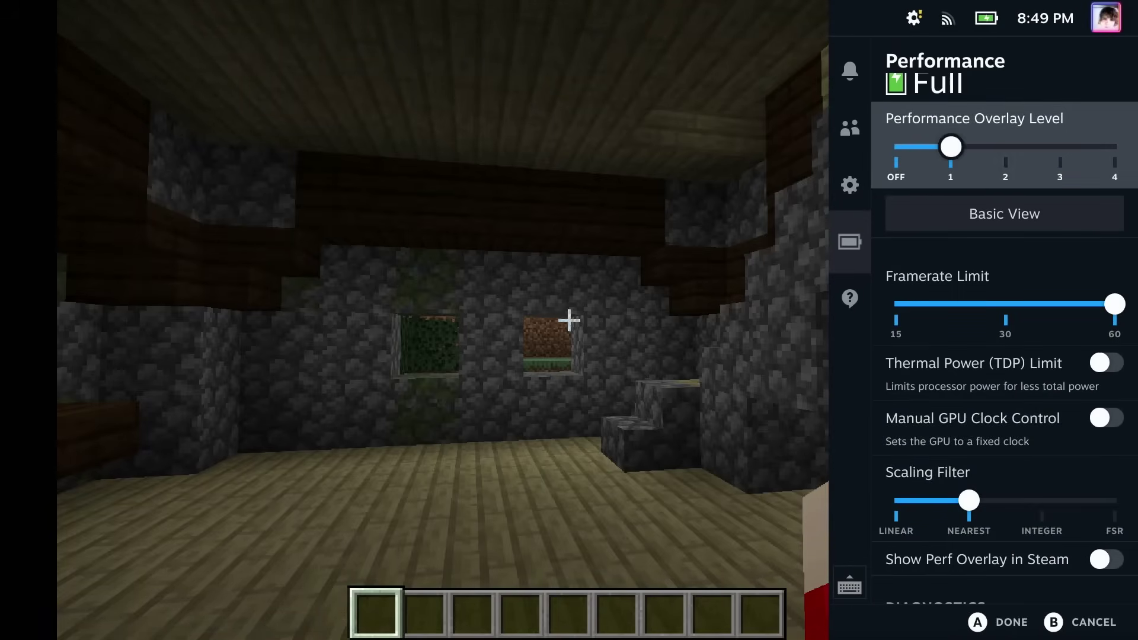
Set the Performance Overlay Level to 2 and return to the game.
key(Right)
key(Escape)
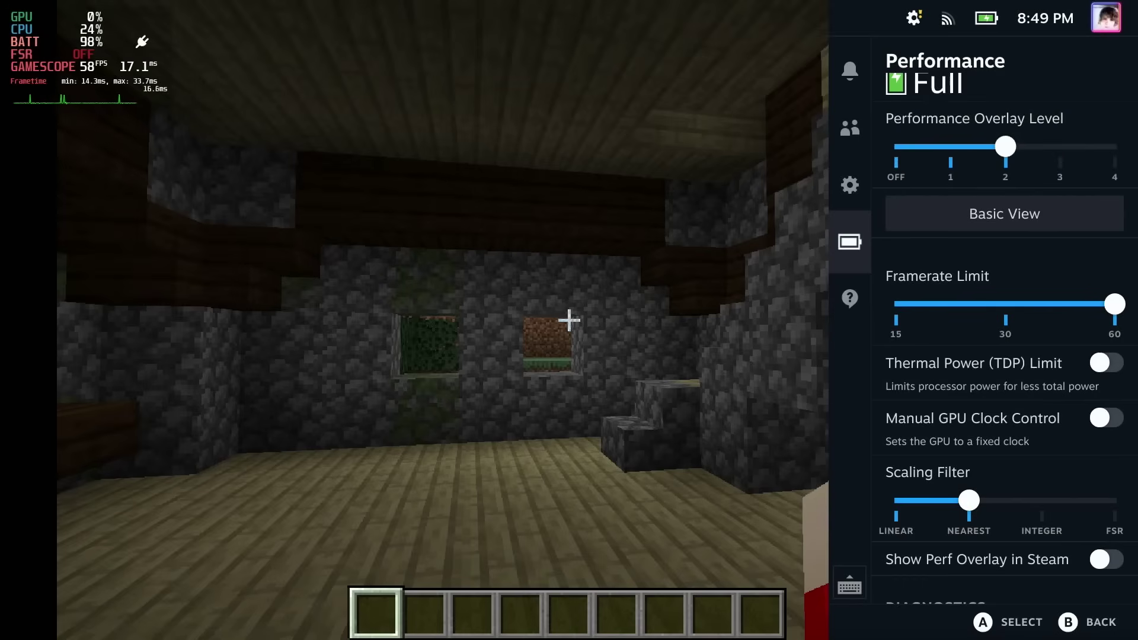
key(Escape)
Walk out of the pillager outpost and around its outside to test performance.
key(w)
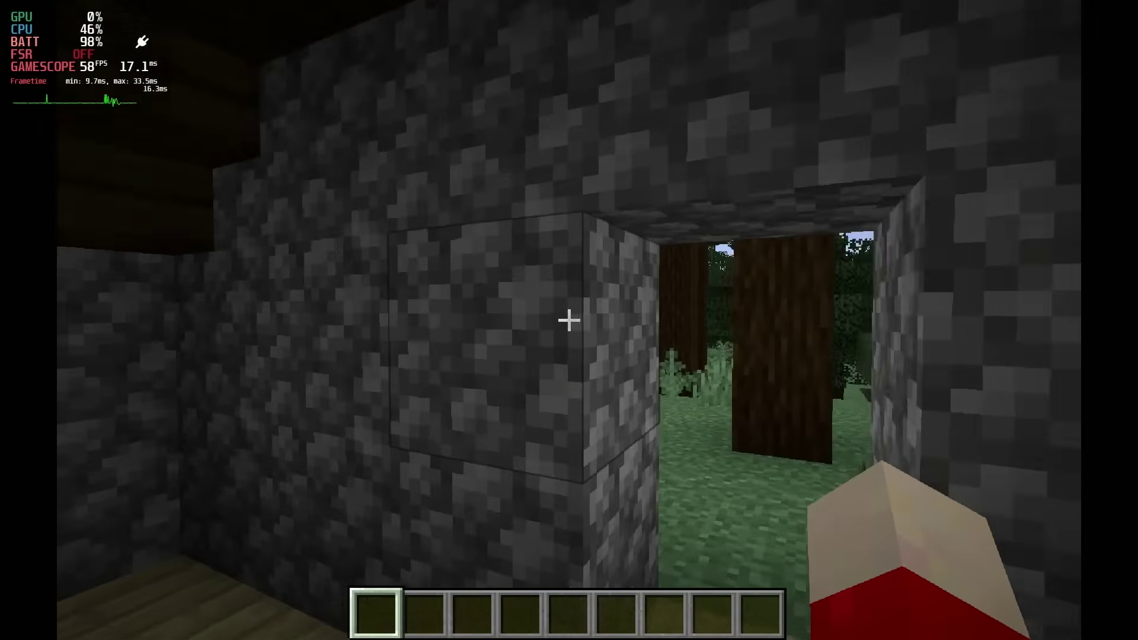
key(w)
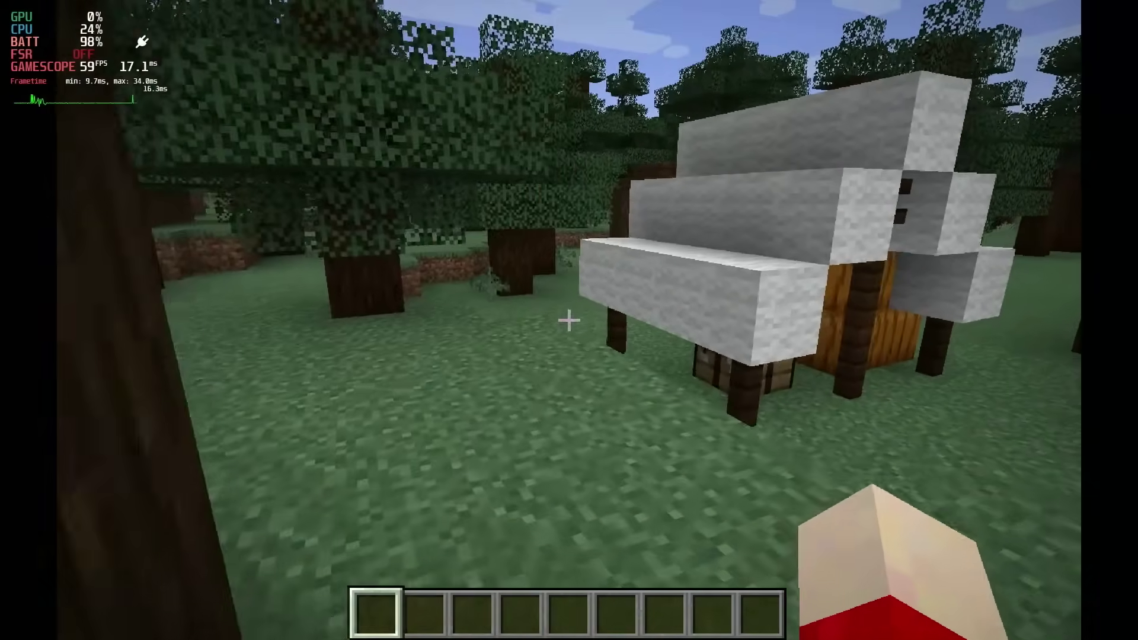
key(w)
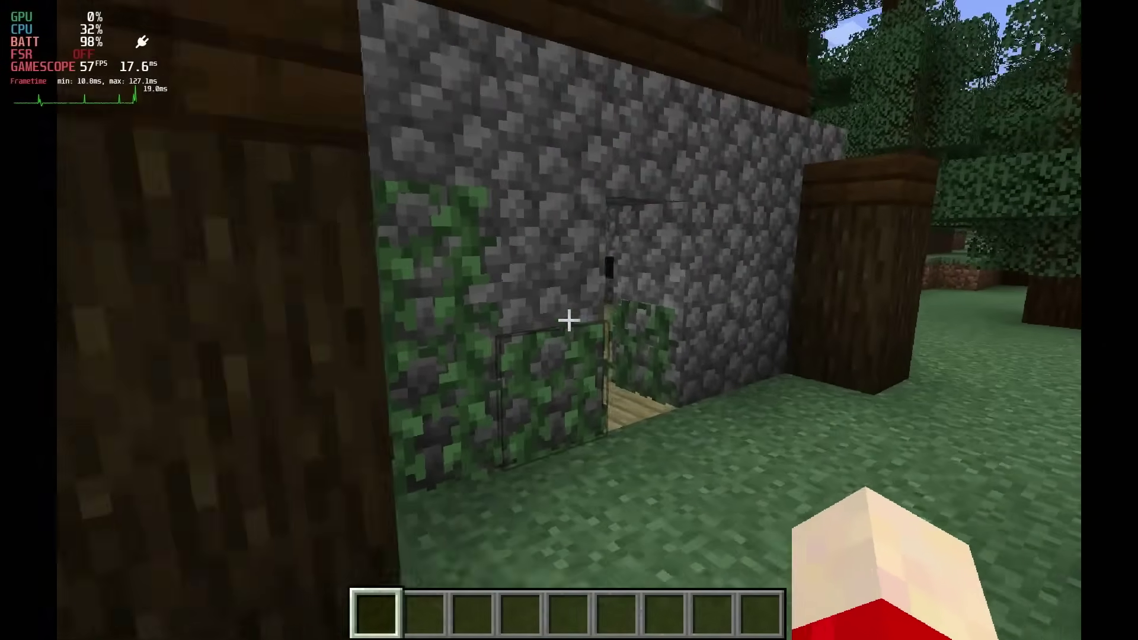
Enter the pillager outpost and climb the cobblestone stairs to the fenced top platform.
key(w)
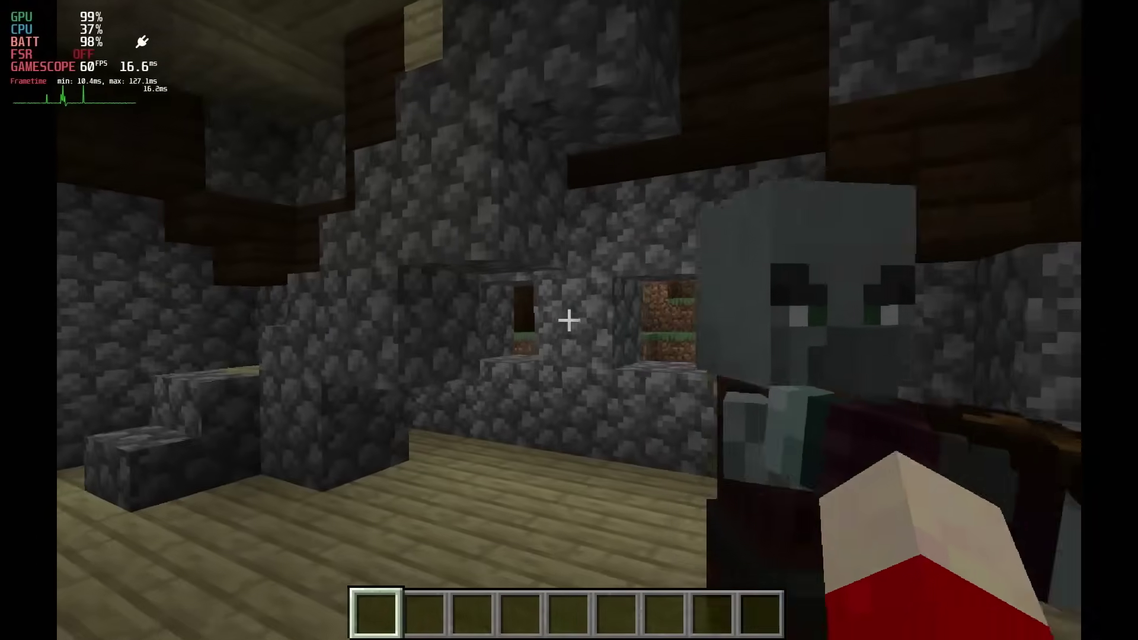
key(w)
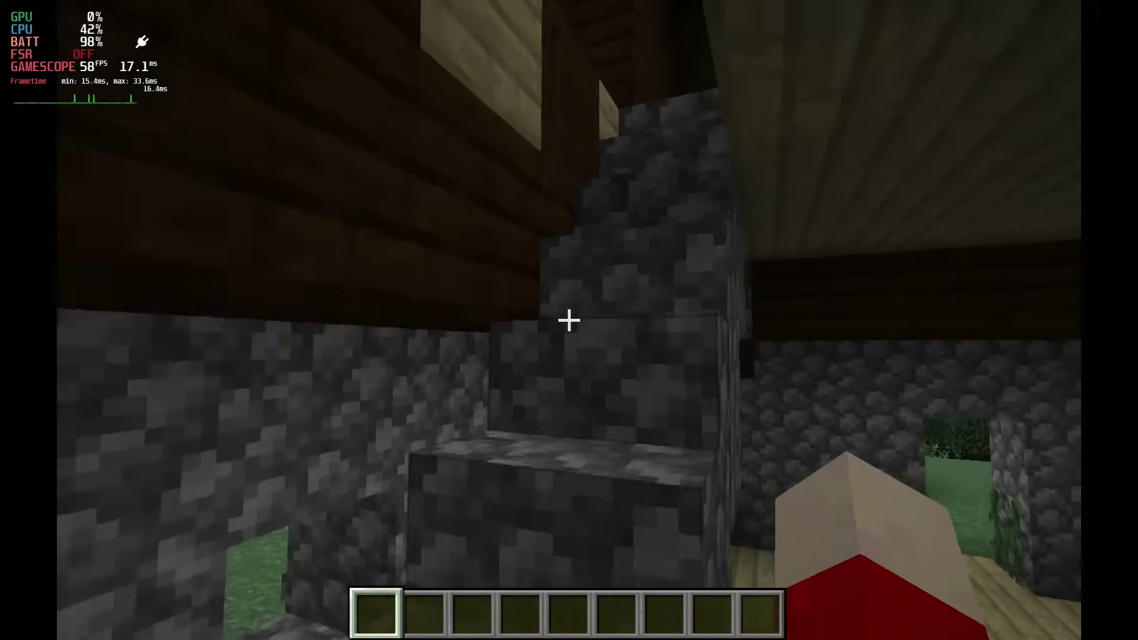
key(w)
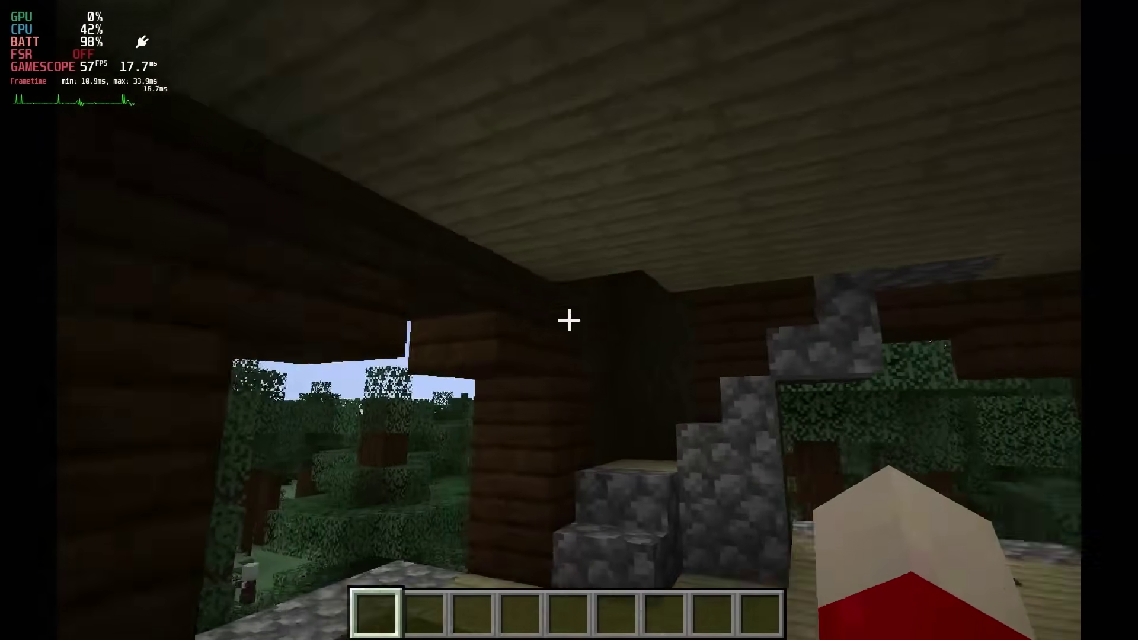
key(w)
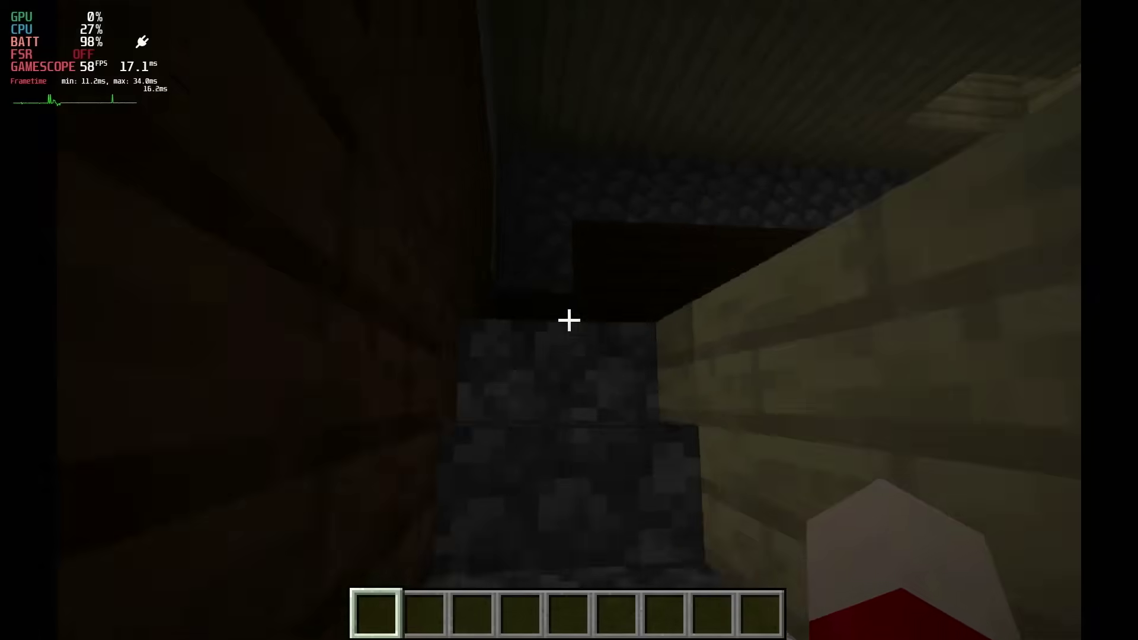
key(w)
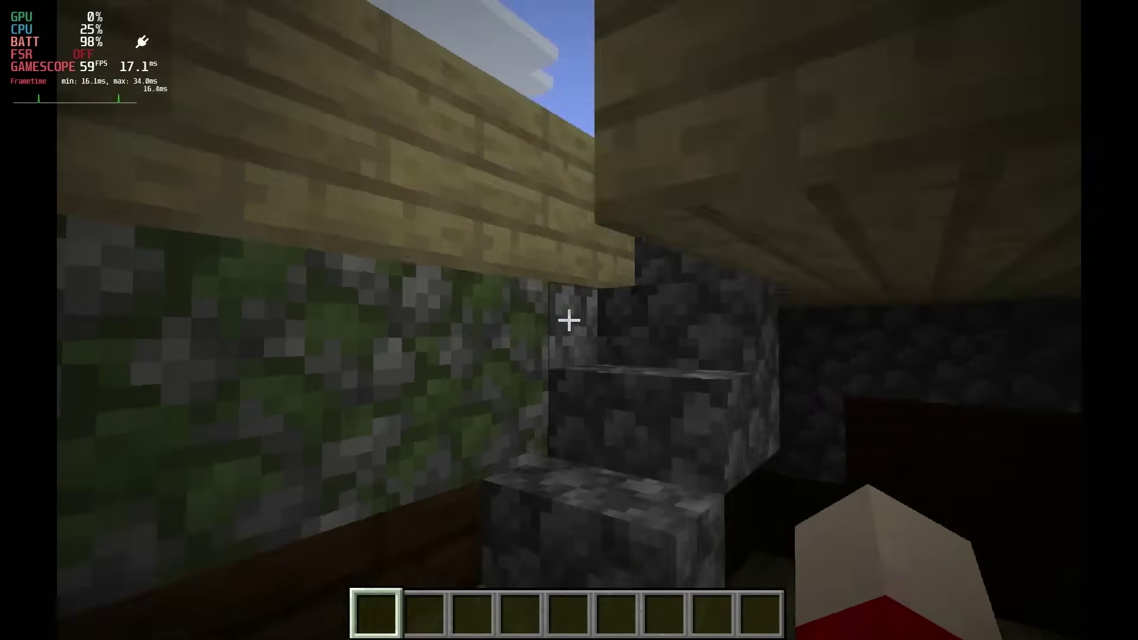
key(w)
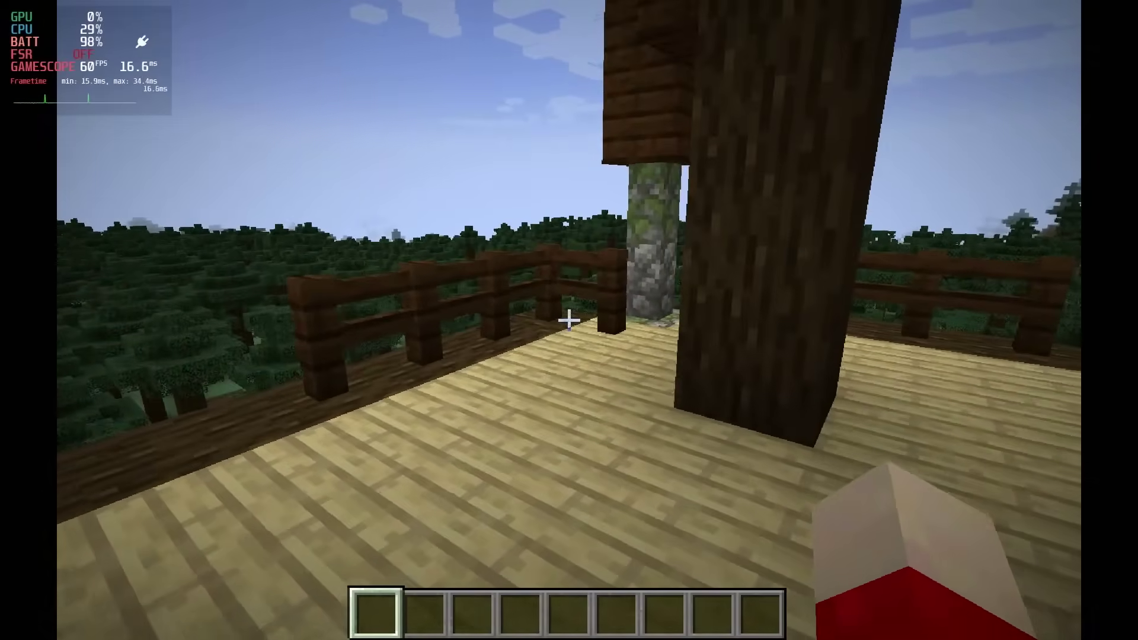
Walk up to the chest on the top platform, view its contents and close it.
key(w)
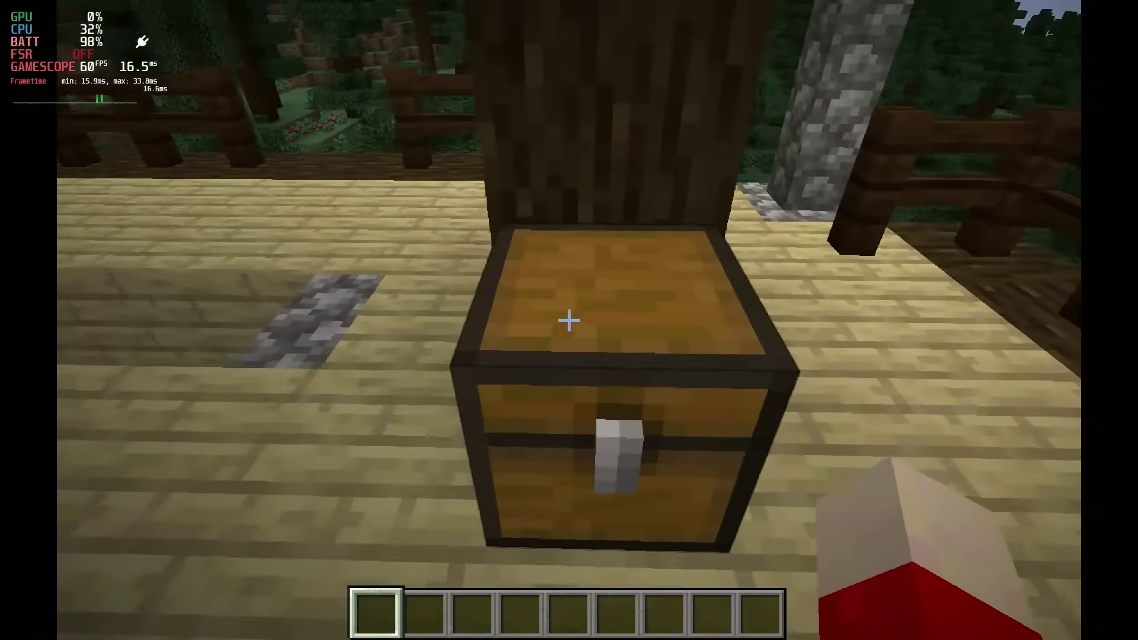
right_click(570, 321)
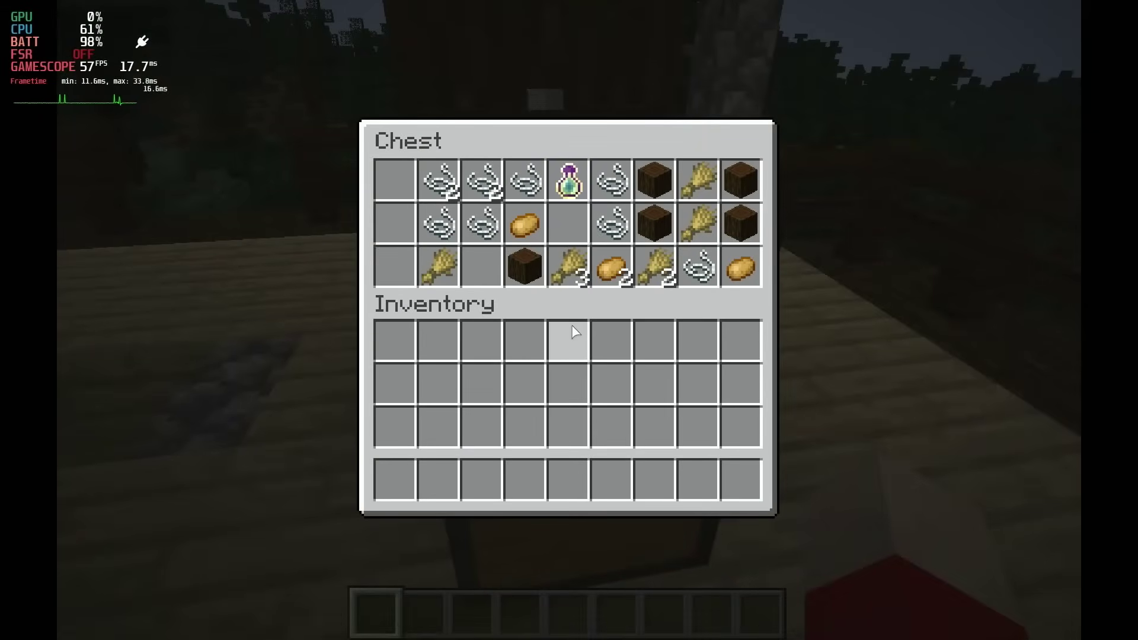
key(Escape)
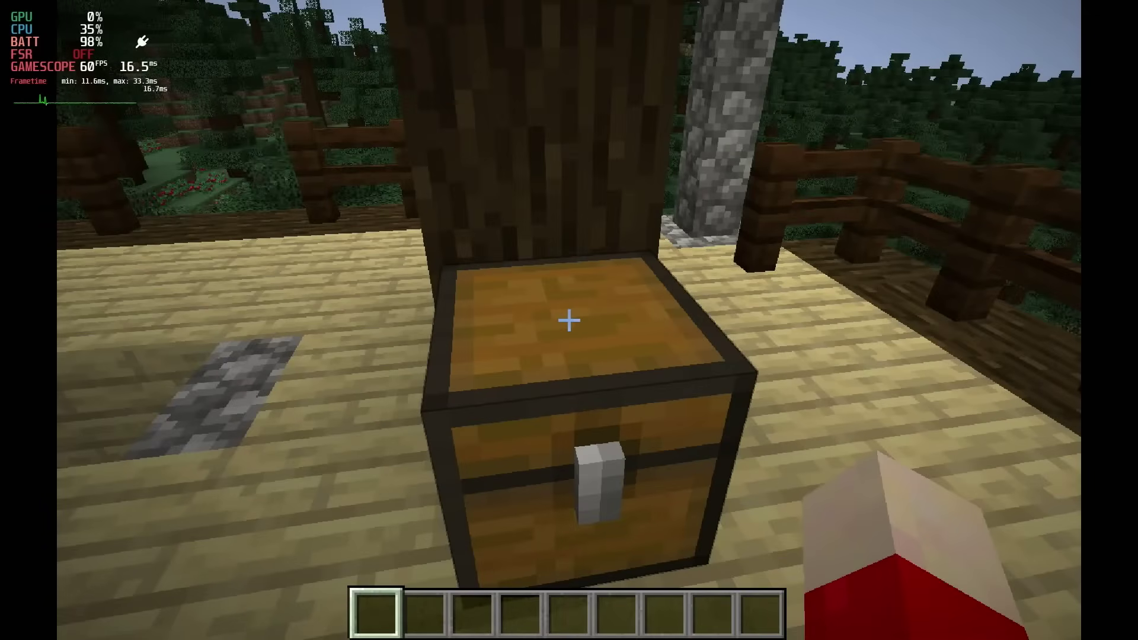